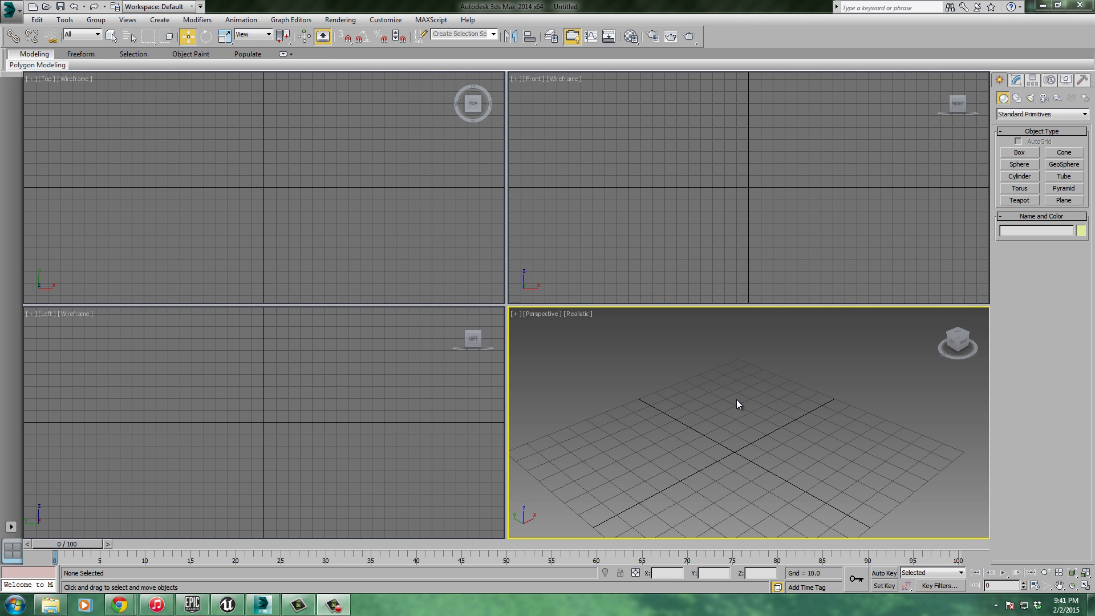
# Step: Create a box in the Perspective viewport, about 10 long, 136 wide and 39.5 high, and maximize that viewport
pyautogui.click(1021, 153)
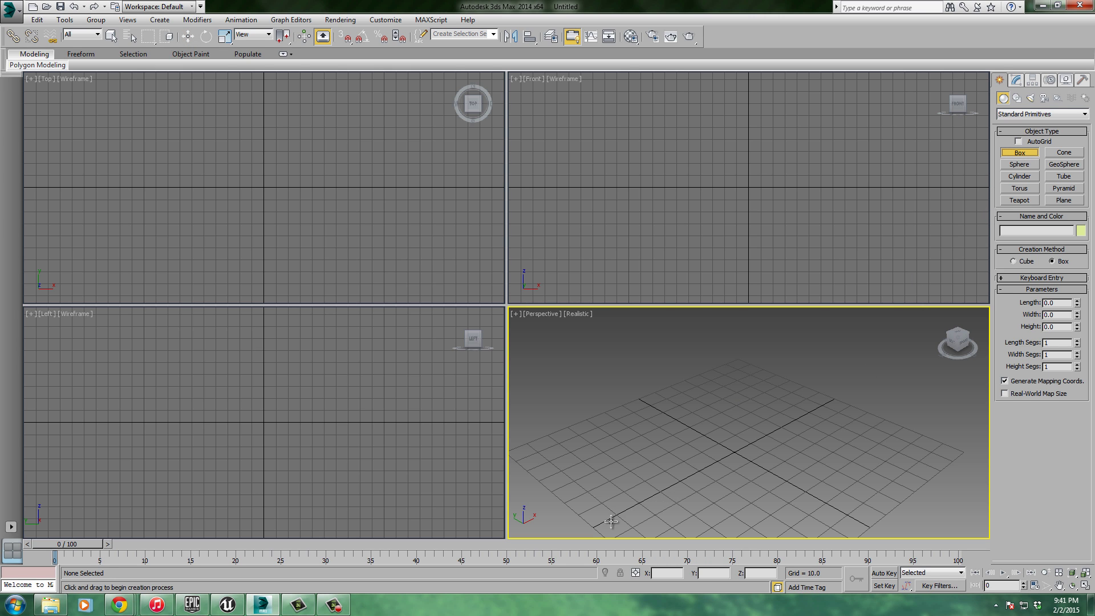
pyautogui.moveTo(610, 518); pyautogui.dragTo(839, 393)
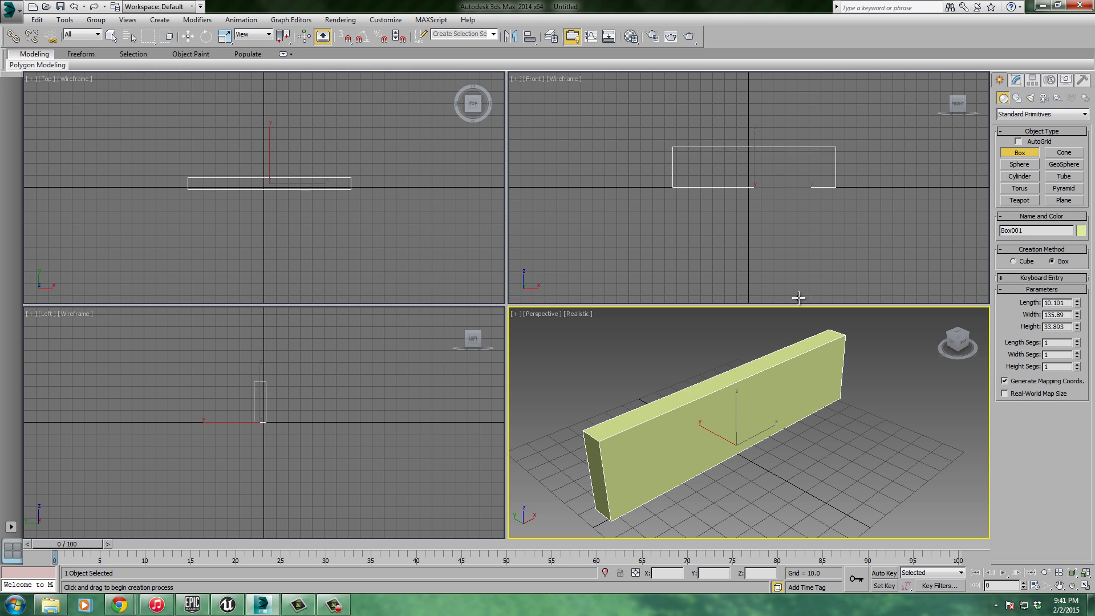
pyautogui.hotkey('alt', 'w')
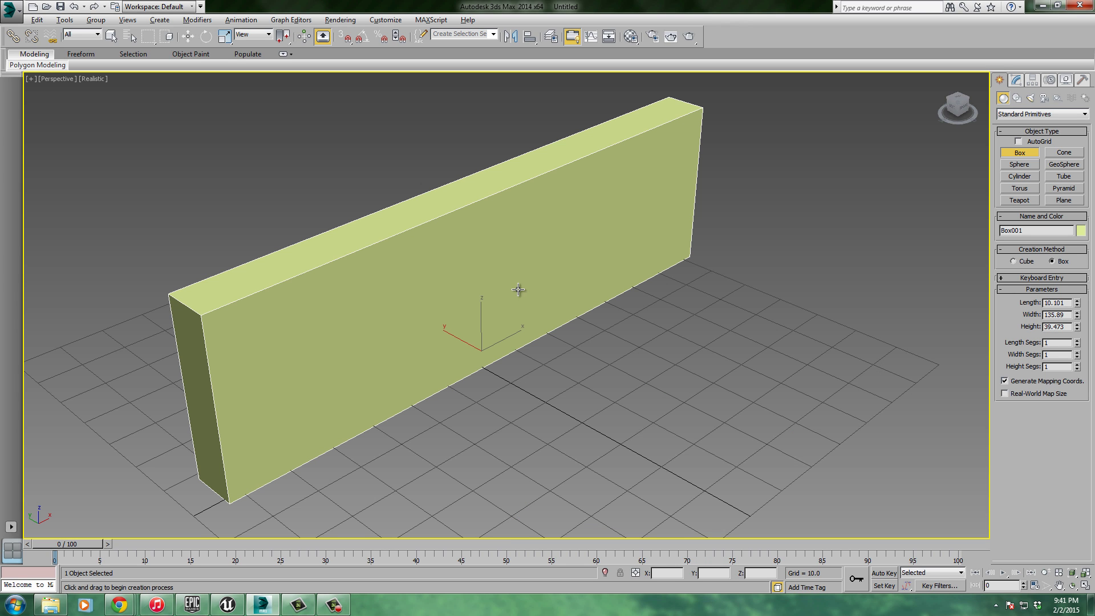
# Step: Set the box's length to 6
pyautogui.moveTo(584, 288); pyautogui.dragTo(624, 298, button='middle')
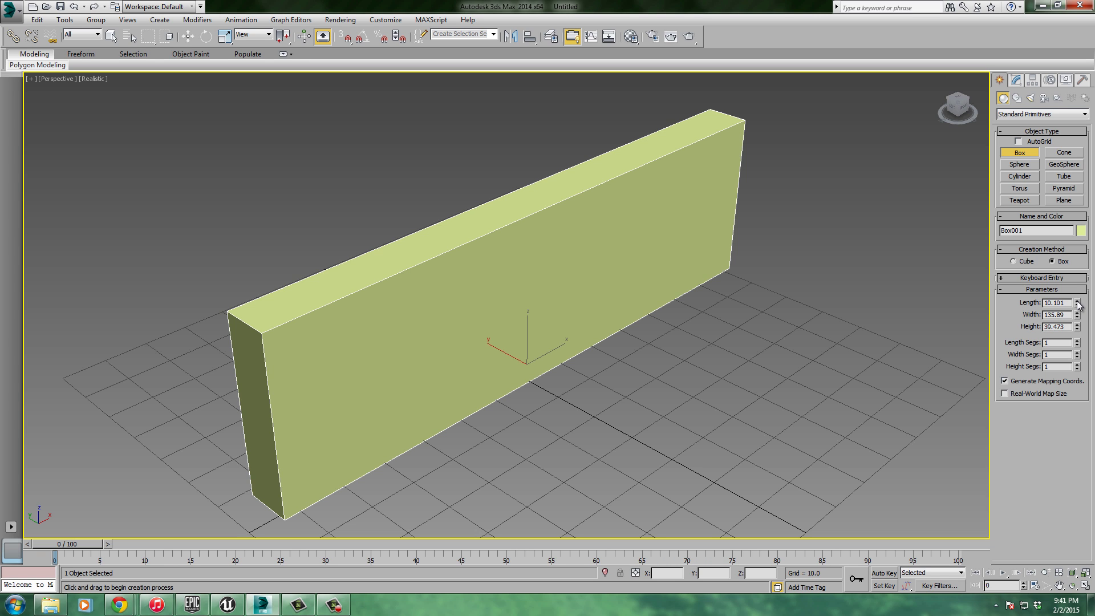
pyautogui.moveTo(1077, 305); pyautogui.dragTo(1076, 262)
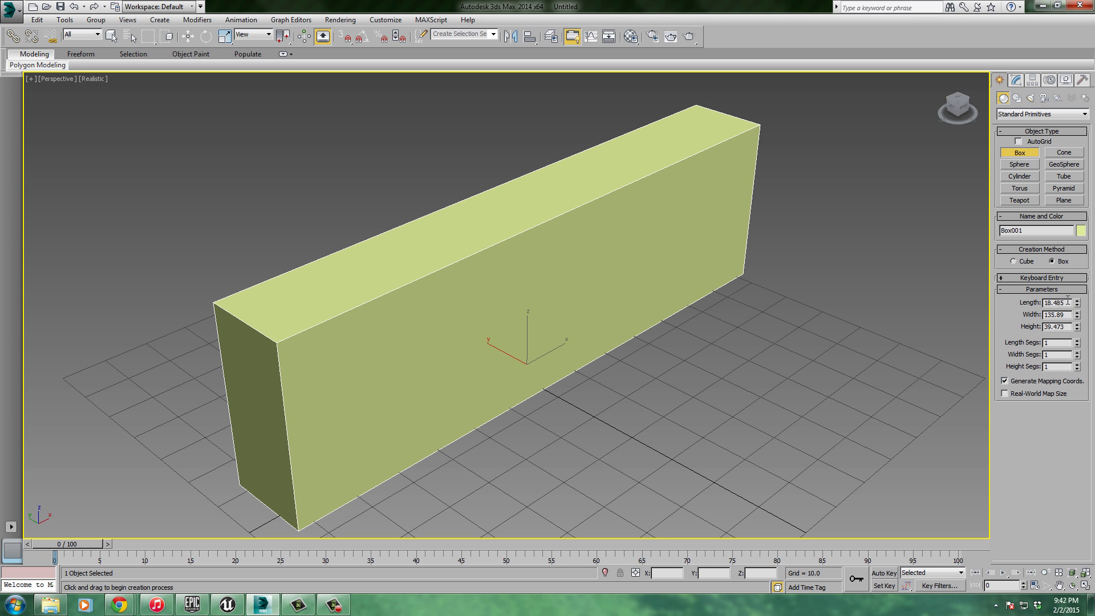
pyautogui.moveTo(1068, 301); pyautogui.dragTo(1019, 304)
pyautogui.write('6')
pyautogui.press('Return')
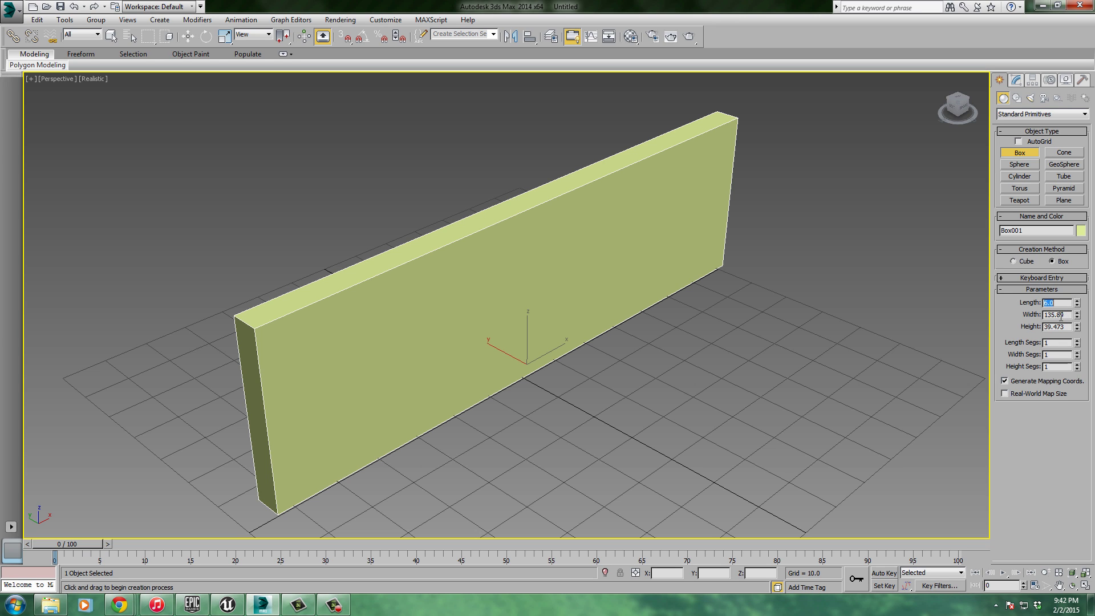
# Step: Set the box's width to 240 and its height to 120
pyautogui.moveTo(1077, 316); pyautogui.dragTo(1076, 303)
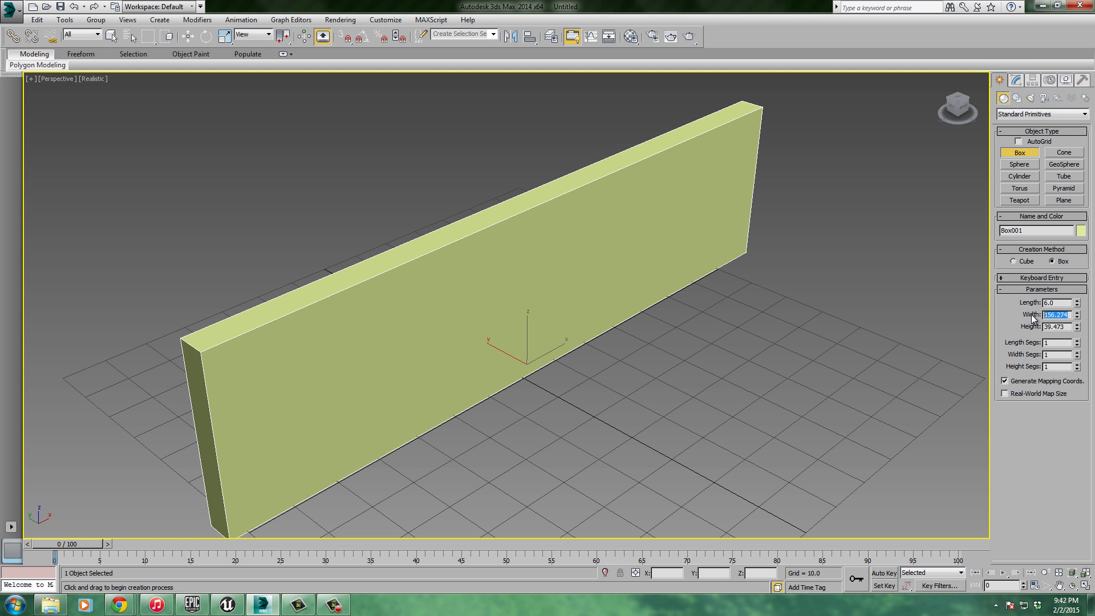
pyautogui.doubleClick(1070, 314)
pyautogui.write('240')
pyautogui.press('Return')
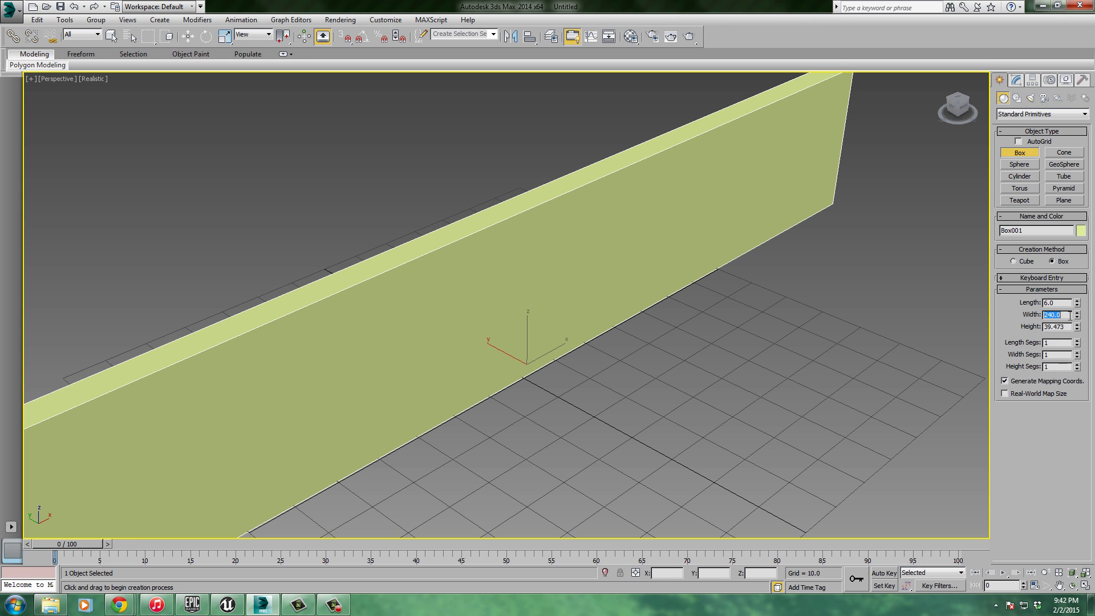
pyautogui.press('Tab')
pyautogui.write('120')
pyautogui.press('Return')
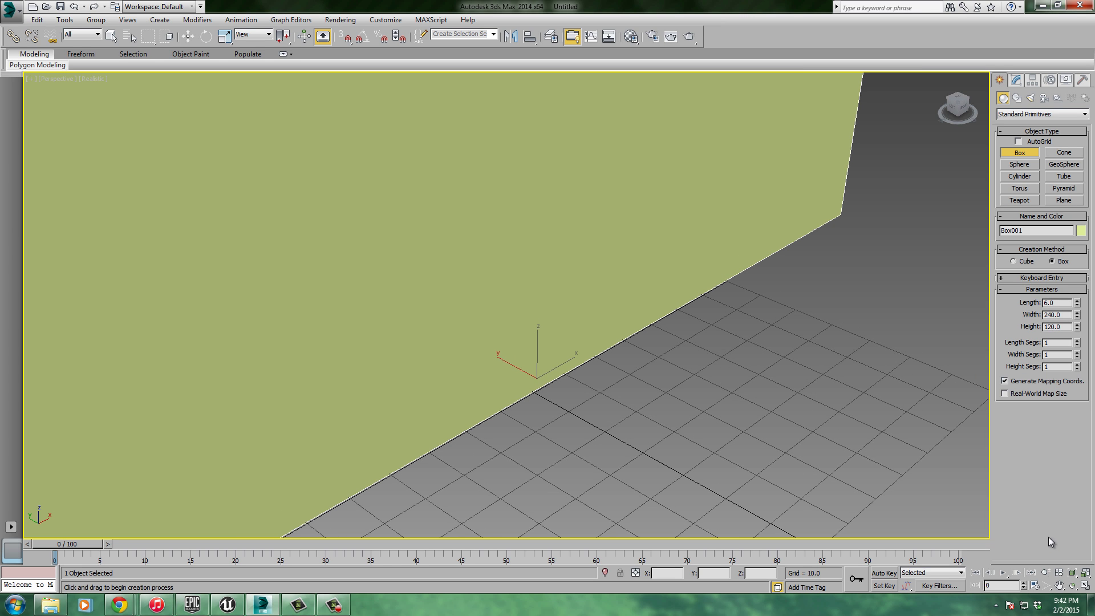
# Step: Divide the box into 2 height segments and 5 width segments
pyautogui.click(1086, 573)
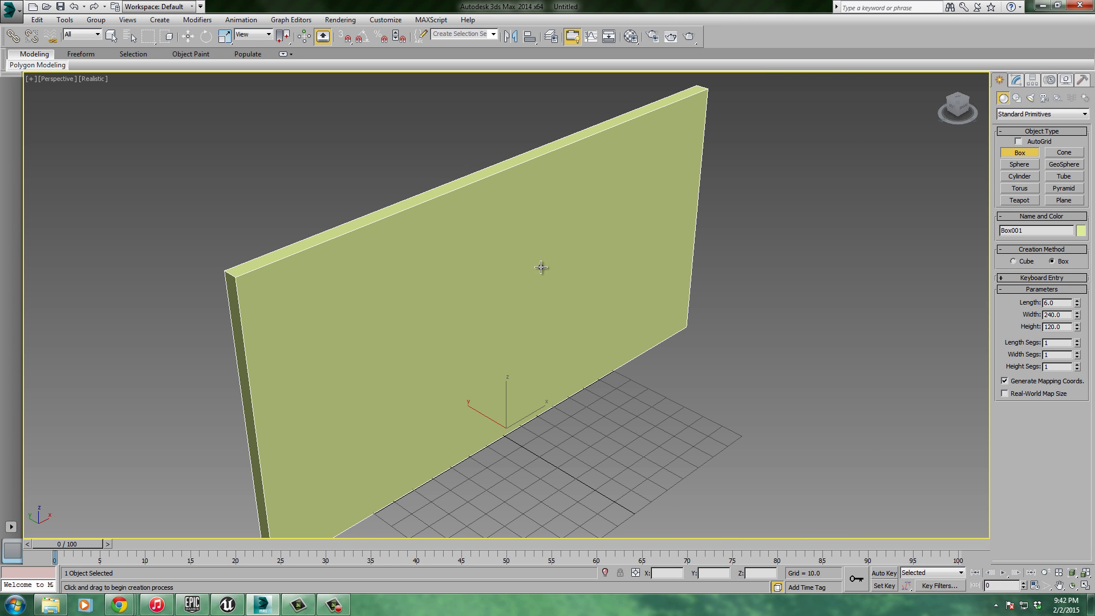
pyautogui.keyDown('alt'); pyautogui.moveTo(567, 338); pyautogui.dragTo(565, 311, button='middle'); pyautogui.keyUp('alt')
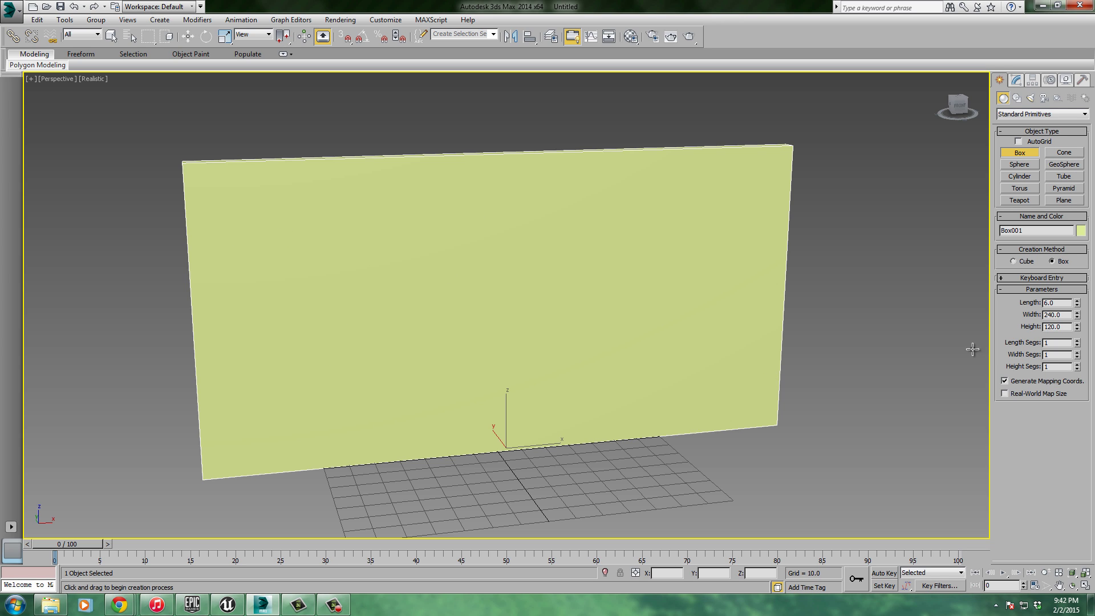
pyautogui.click(1077, 365)
pyautogui.click(1077, 364)
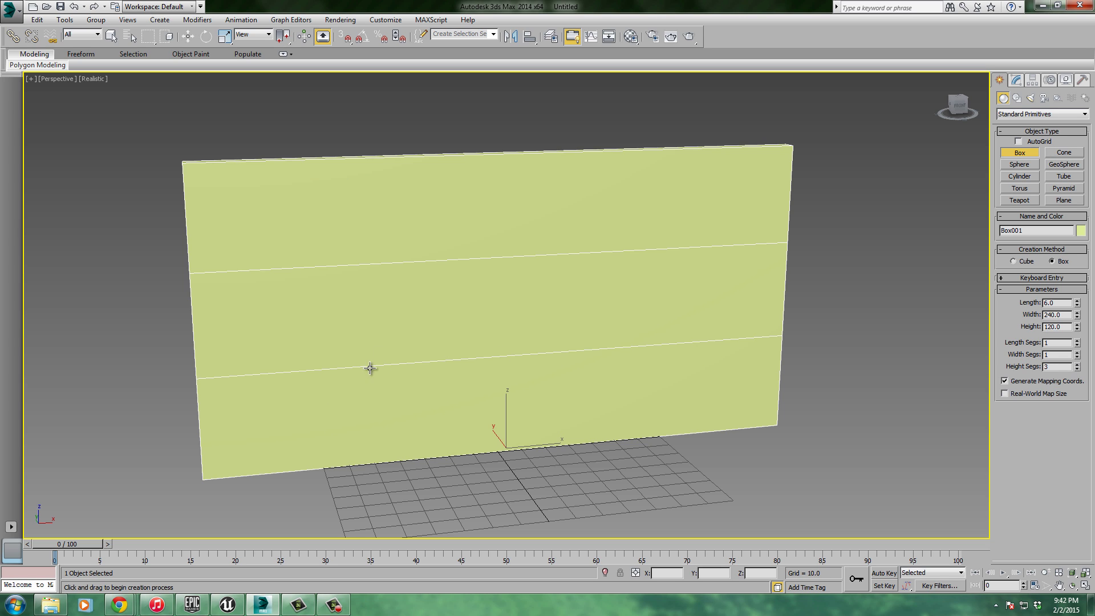
pyautogui.click(1077, 369)
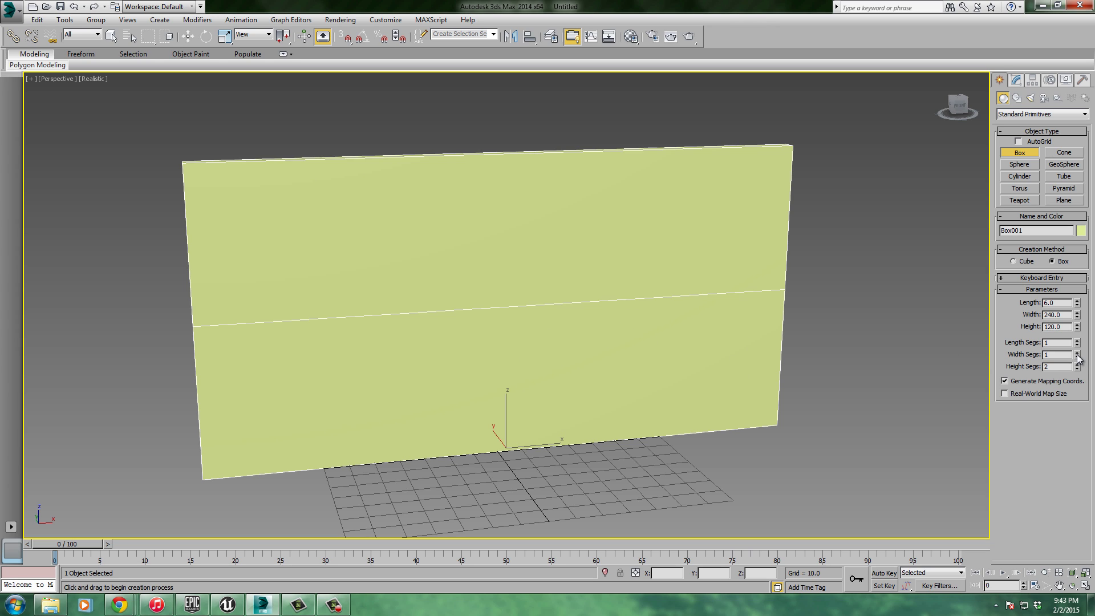
pyautogui.moveTo(1077, 355); pyautogui.dragTo(1078, 343)
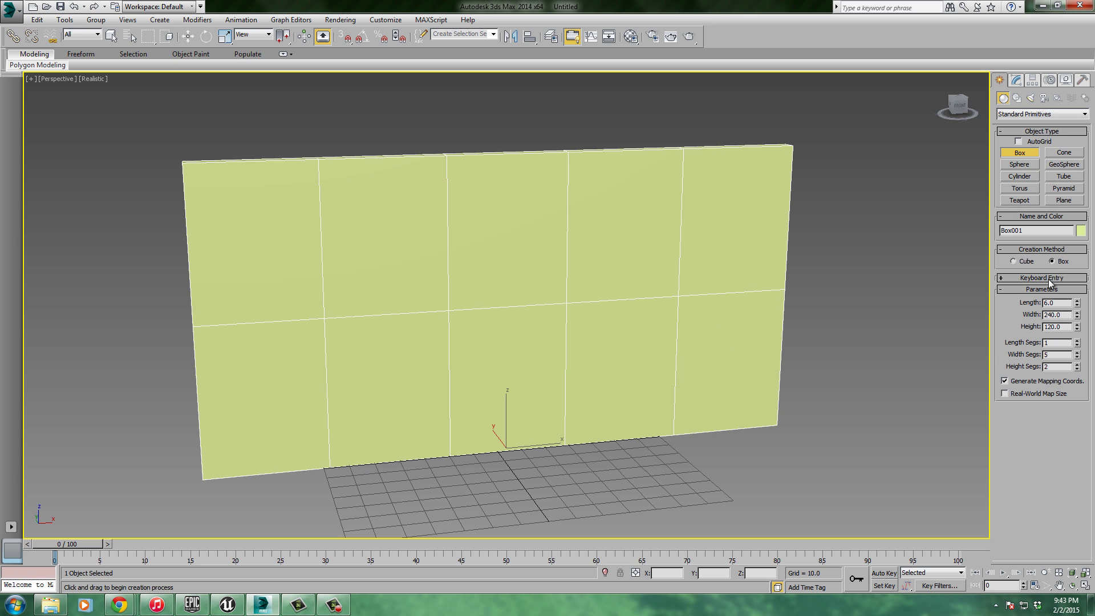
# Step: Add an Edit Poly modifier to the segmented box
pyautogui.click(1017, 83)
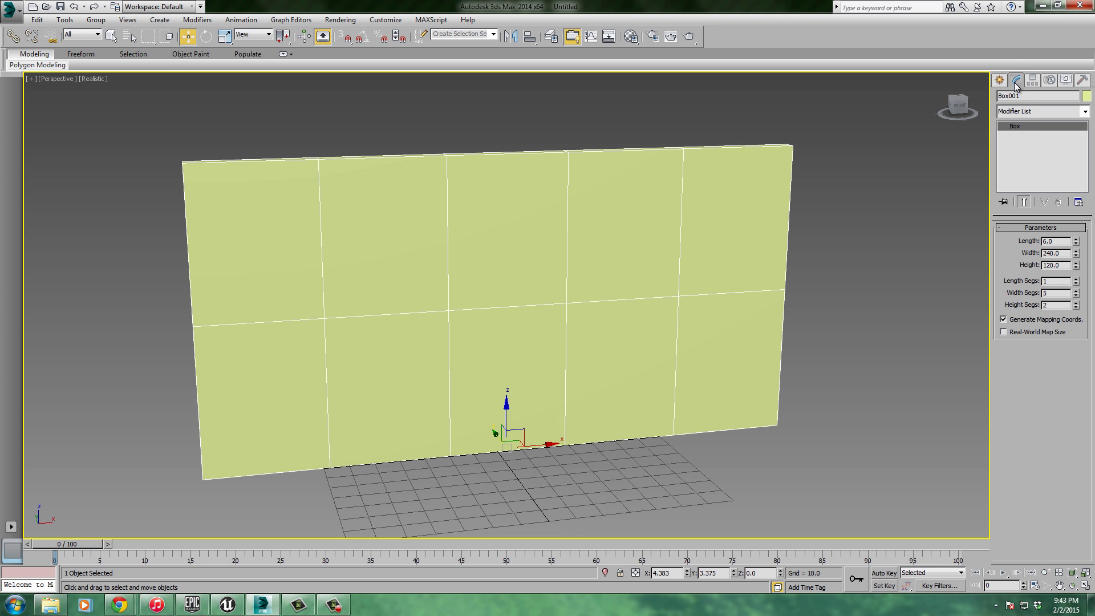
pyautogui.click(1038, 114)
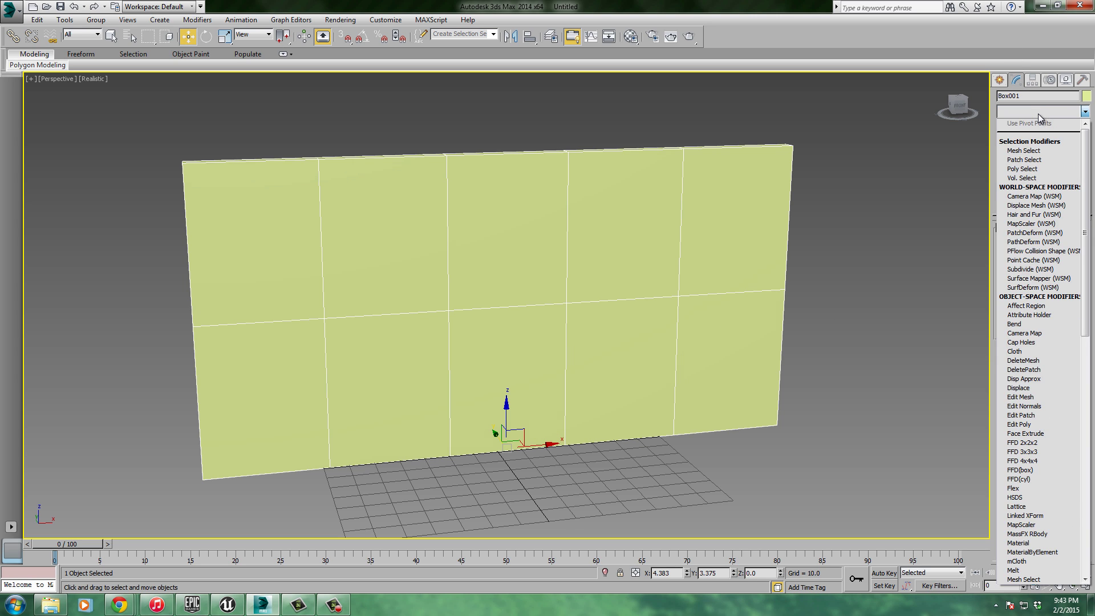
pyautogui.click(1035, 423)
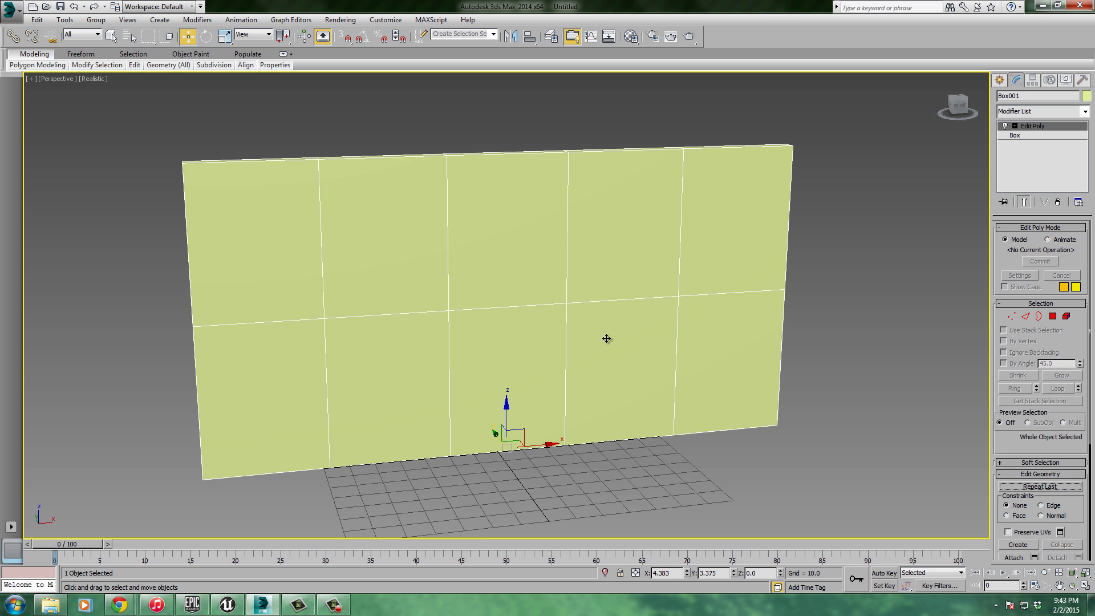
# Step: Switch the viewport to the Front view and hide its grid
pyautogui.click(959, 107)
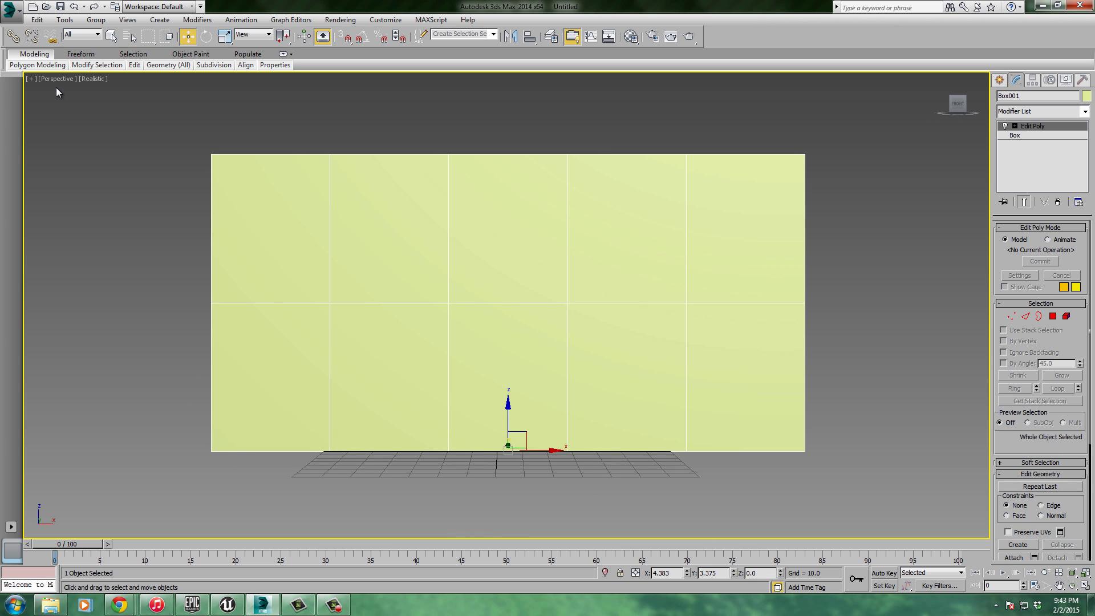
pyautogui.click(57, 79)
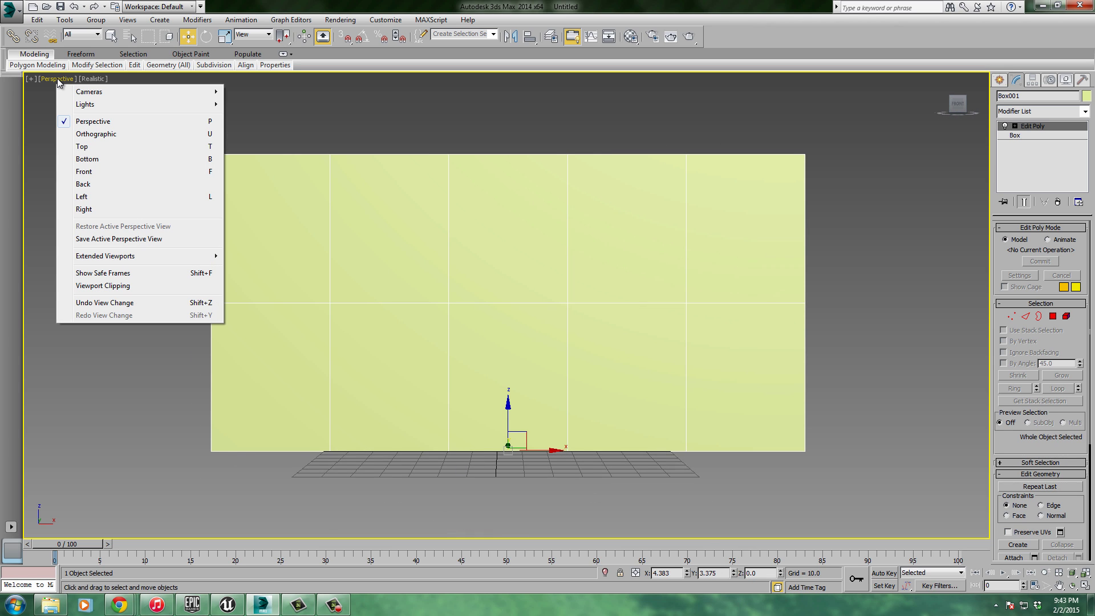
pyautogui.click(112, 173)
pyautogui.moveTo(450, 118); pyautogui.dragTo(443, 235, button='middle')
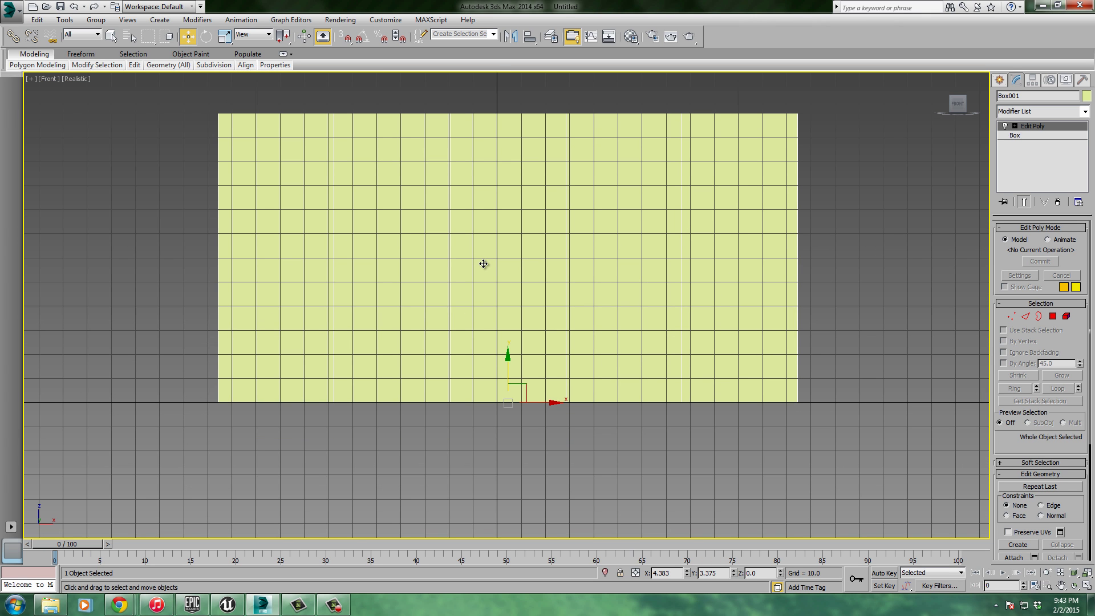
pyautogui.press('g')
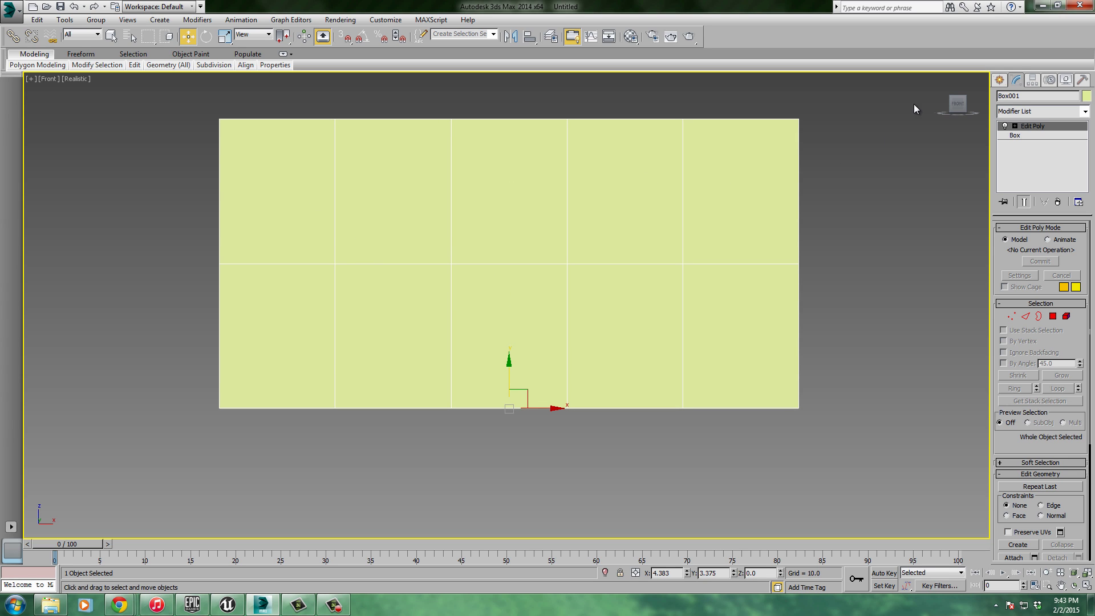
# Step: Change the wall box's object color to dark blue from the basic palette
pyautogui.click(1087, 96)
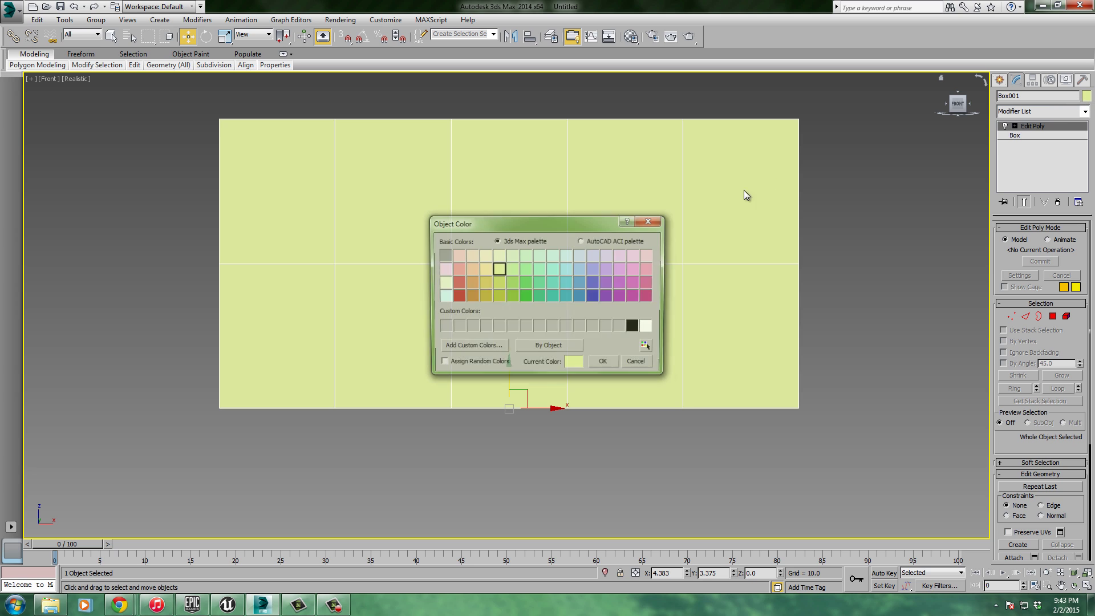
pyautogui.click(594, 296)
pyautogui.click(605, 365)
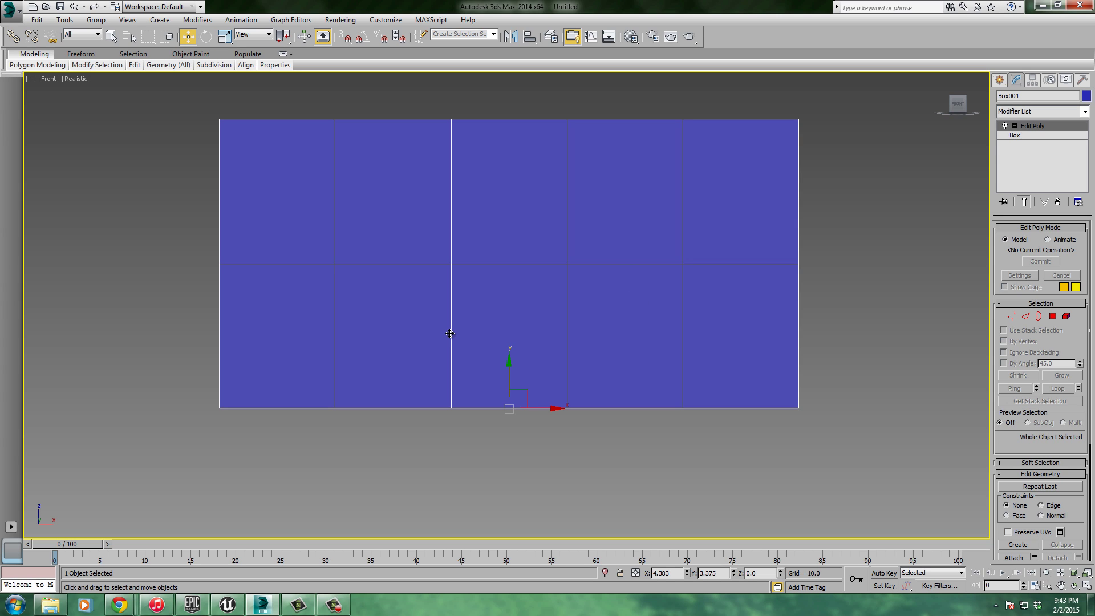
# Step: Draw a second box overlapping the wall's lower-left corner, about 84 long, 50 wide and 4.5 high
pyautogui.moveTo(509, 323); pyautogui.dragTo(531, 330, button='middle')
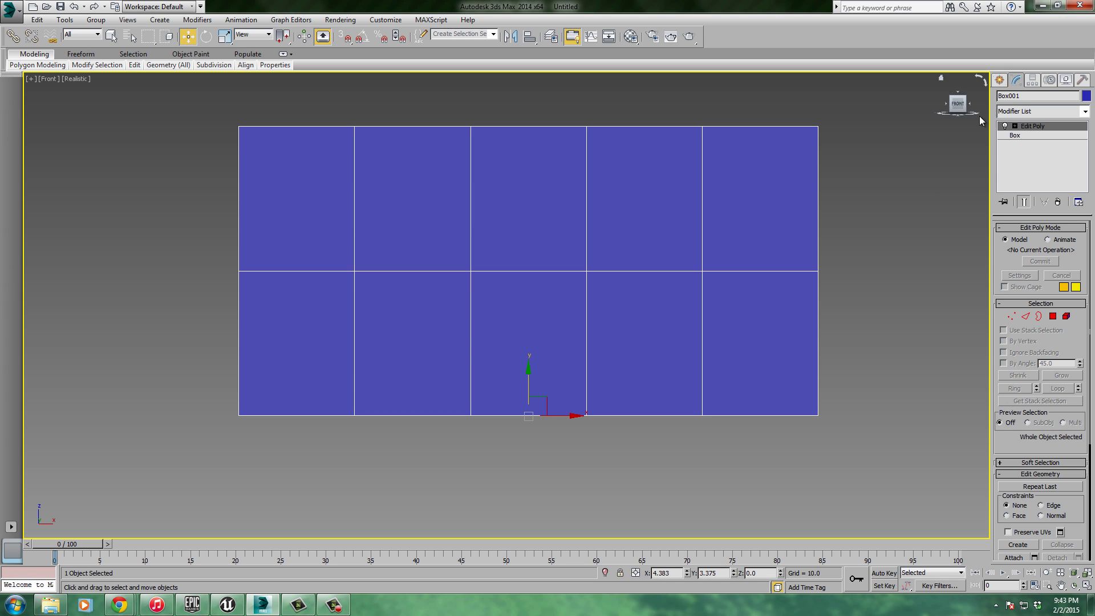
pyautogui.click(999, 80)
pyautogui.click(1019, 152)
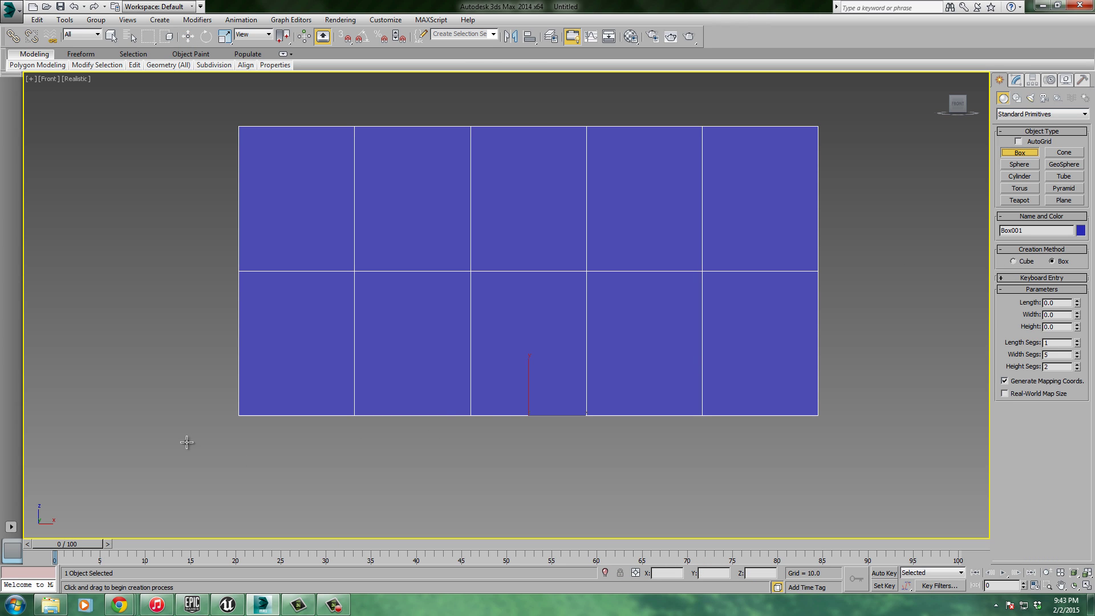
pyautogui.moveTo(156, 441); pyautogui.dragTo(276, 239)
pyautogui.click(283, 228)
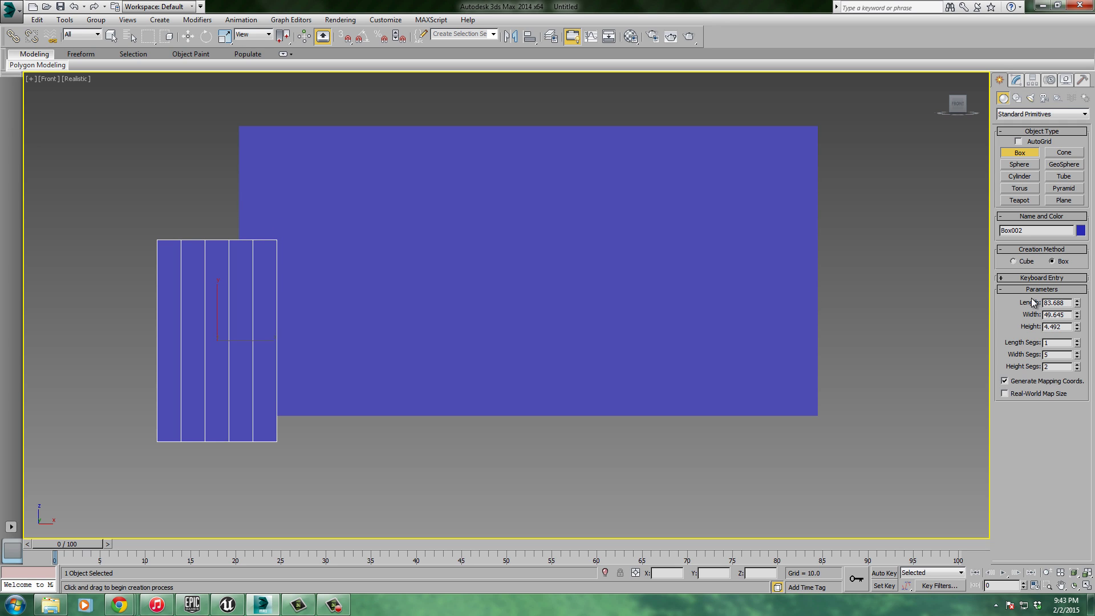
# Step: Set the second box's length to 84
pyautogui.rightClick(1078, 303)
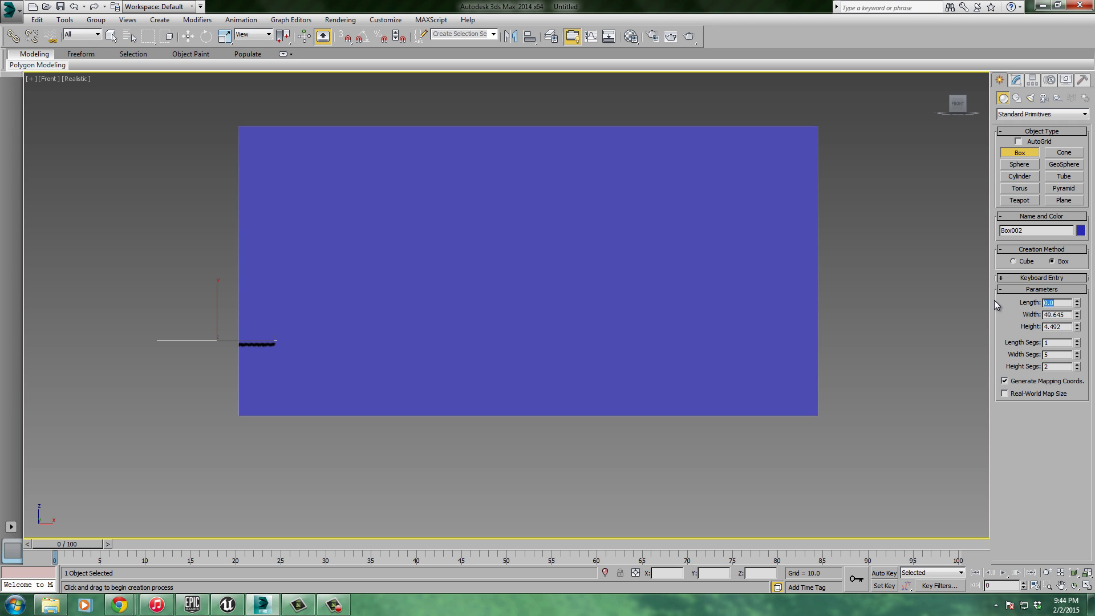
pyautogui.moveTo(1078, 304); pyautogui.dragTo(1080, 295)
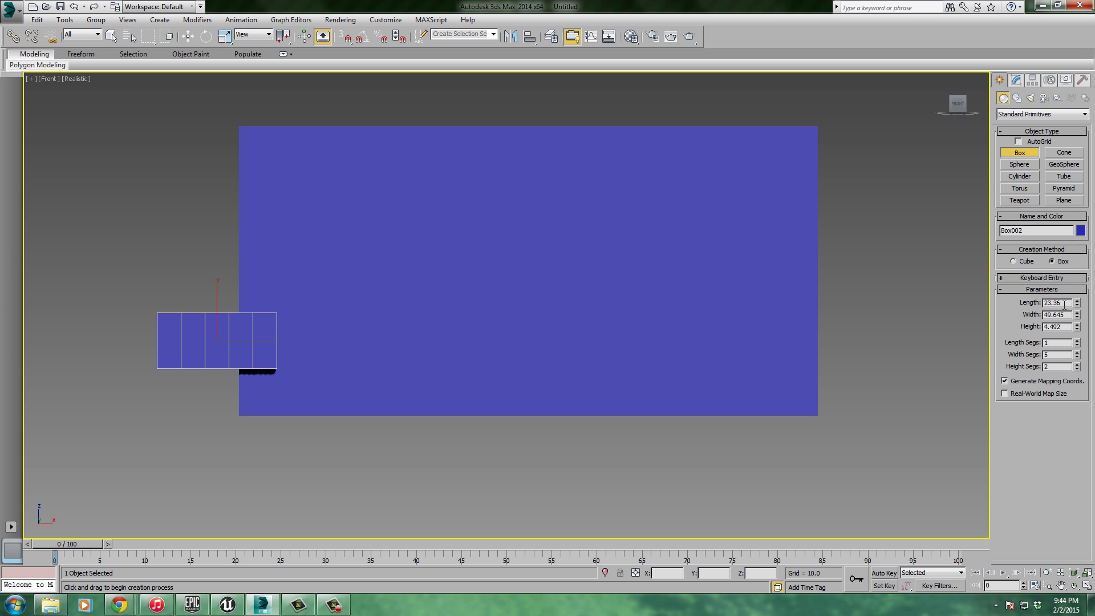
pyautogui.write('84')
pyautogui.press('Return')
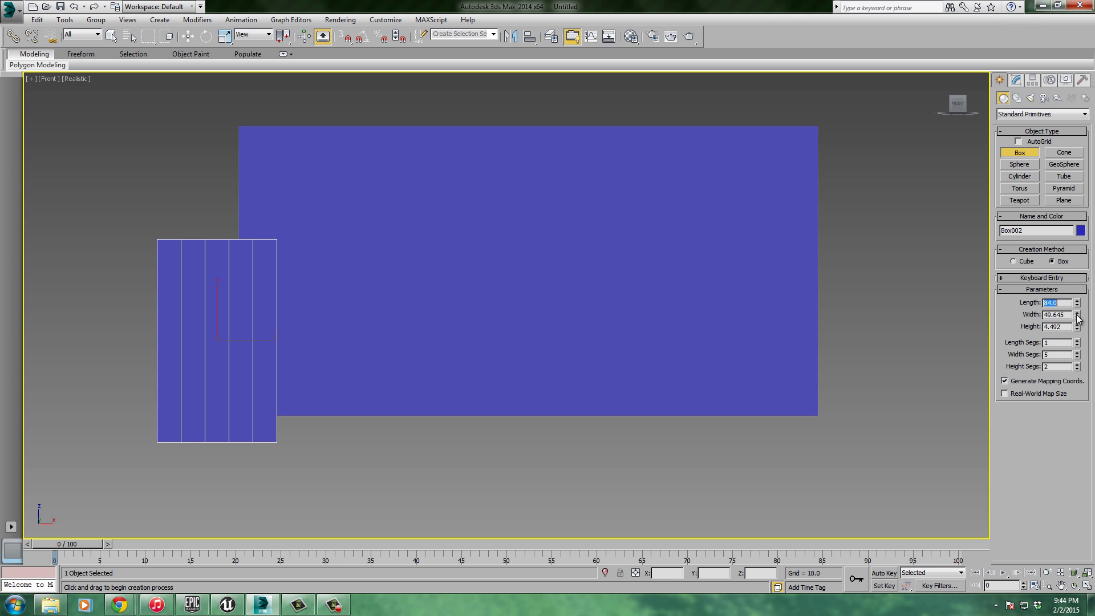
# Step: Set the second box's width to 36 and height to 6, with a single width segment and a single height segment
pyautogui.moveTo(1078, 319); pyautogui.dragTo(1078, 313)
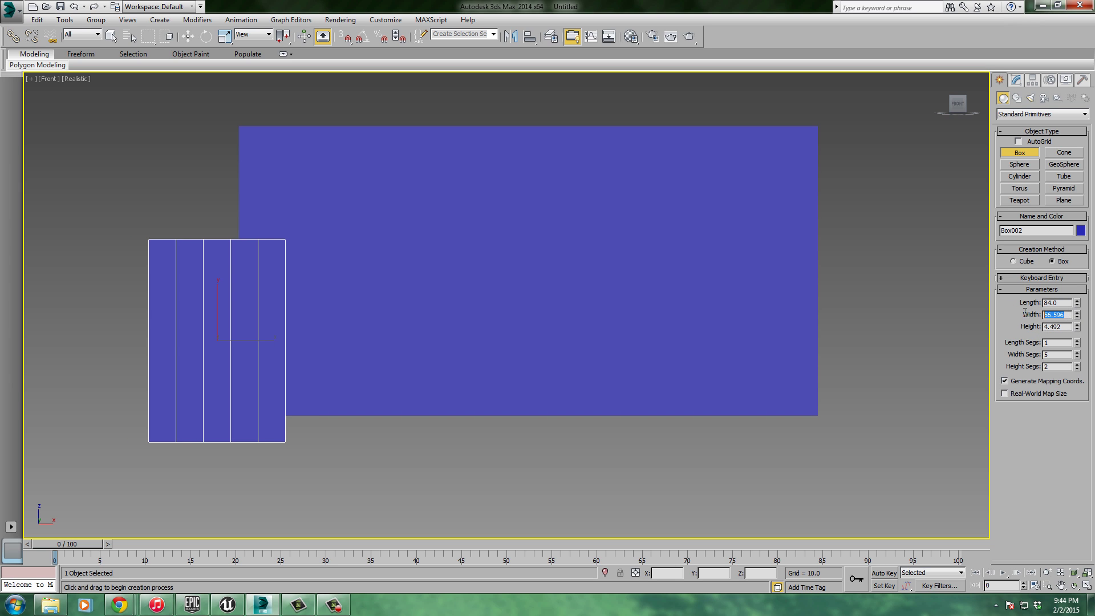
pyautogui.write('36')
pyautogui.press('Return')
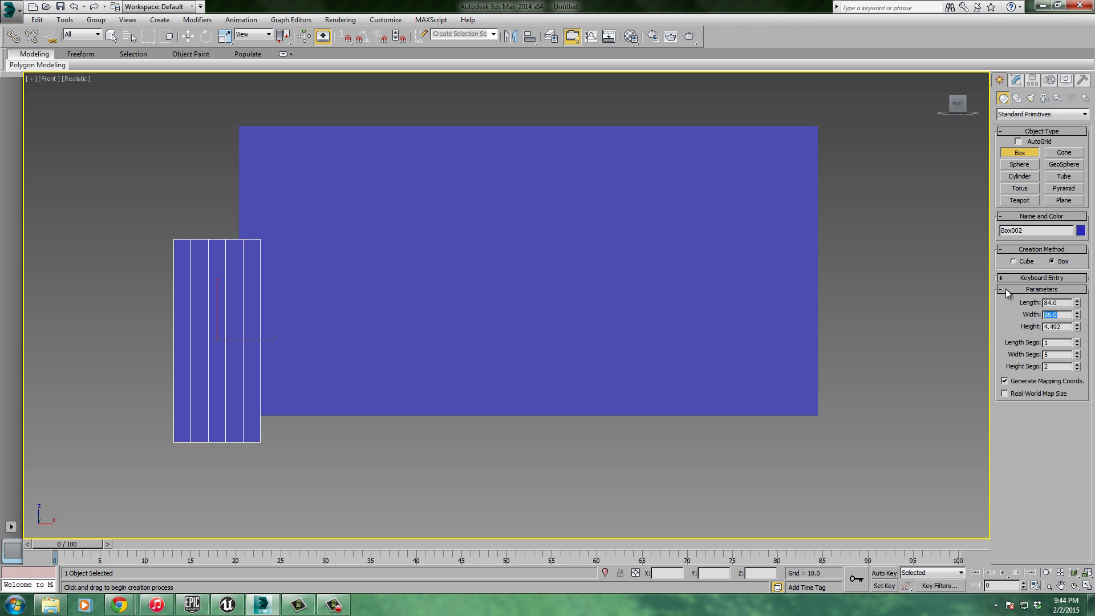
pyautogui.moveTo(1067, 329); pyautogui.dragTo(1032, 327)
pyautogui.moveTo(1078, 355); pyautogui.dragTo(1078, 360)
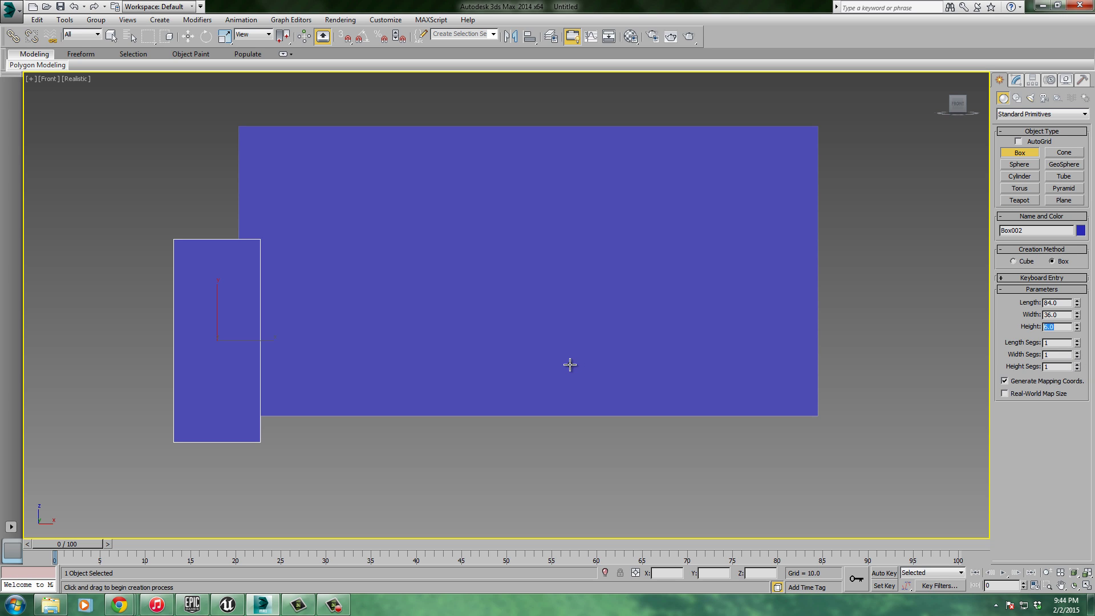
# Step: Change the second box's object color to green and activate the Move tool
pyautogui.click(1080, 230)
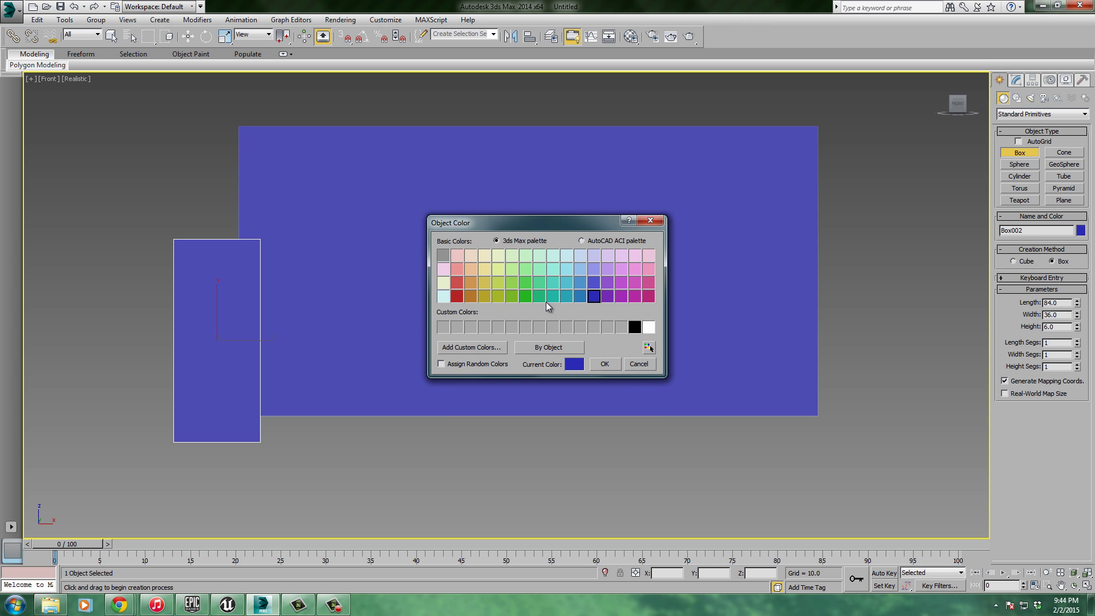
pyautogui.click(512, 296)
pyautogui.click(604, 364)
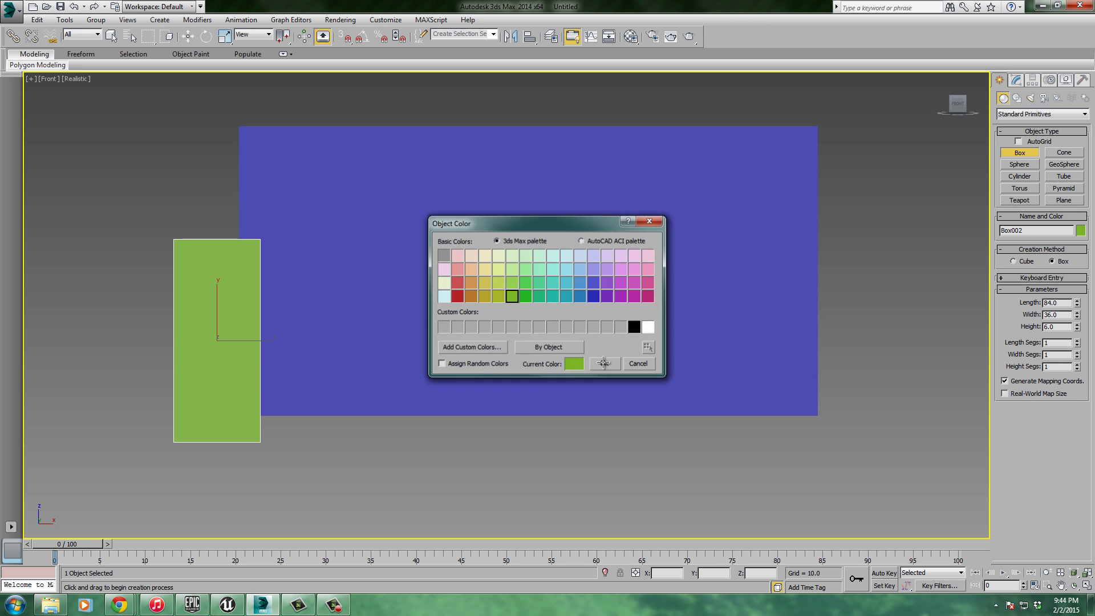
pyautogui.press('w')
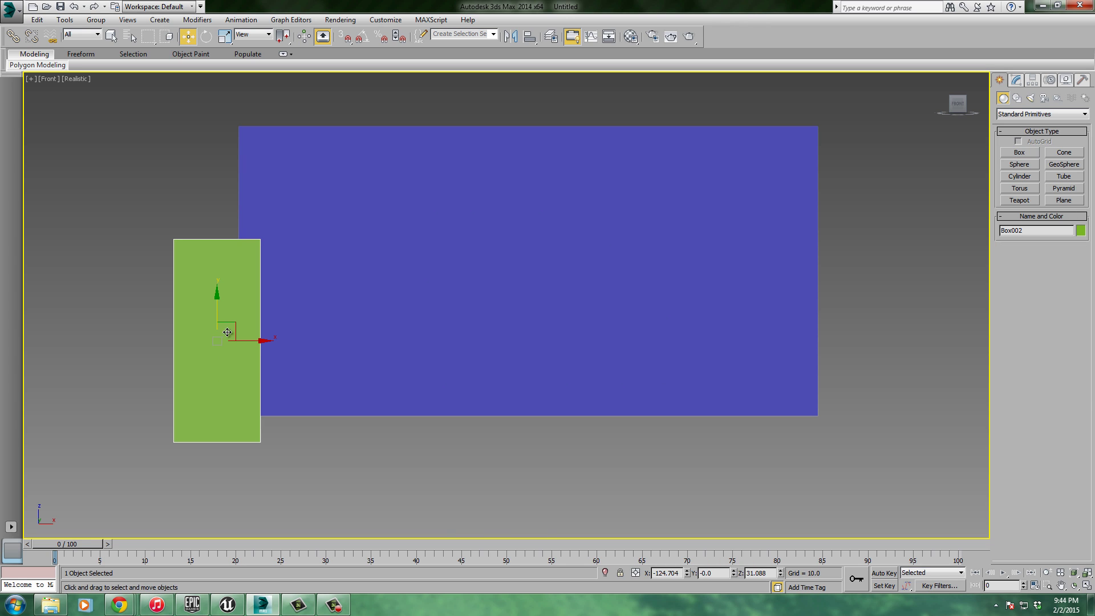
# Step: Place the green box over the wall's left part at about X -57, base on the wall's bottom edge, and set the viewport shading to Shaded
pyautogui.moveTo(236, 321); pyautogui.dragTo(404, 293)
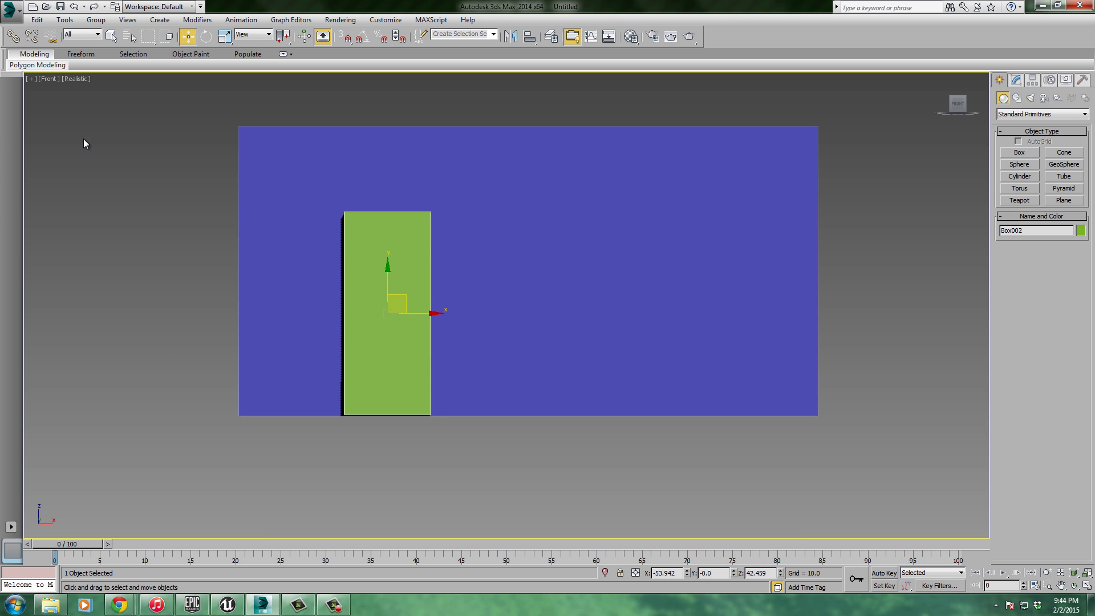
pyautogui.click(75, 80)
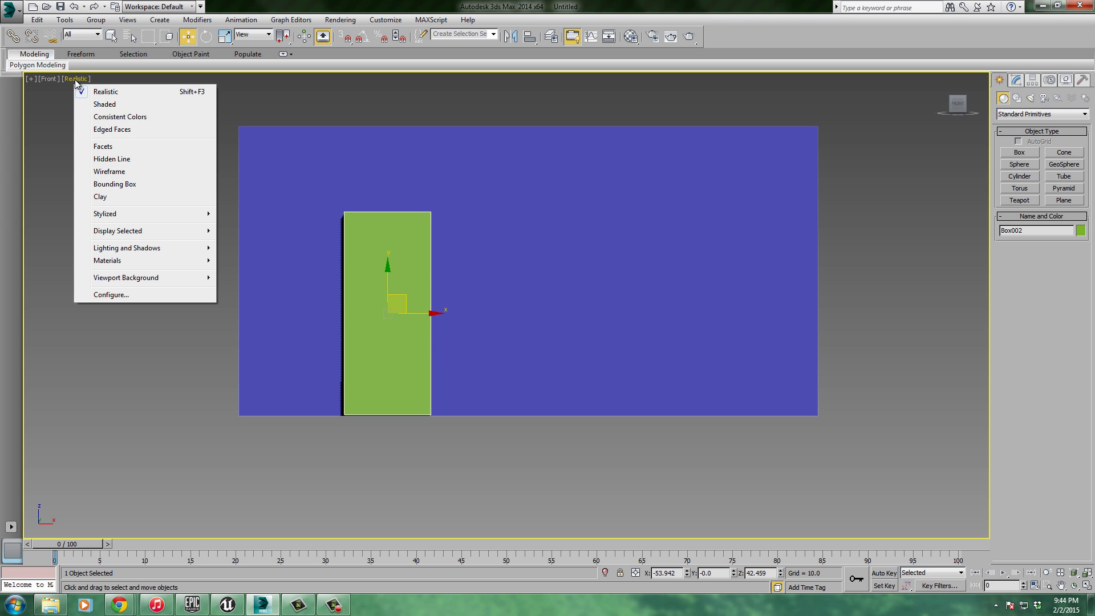
pyautogui.click(114, 104)
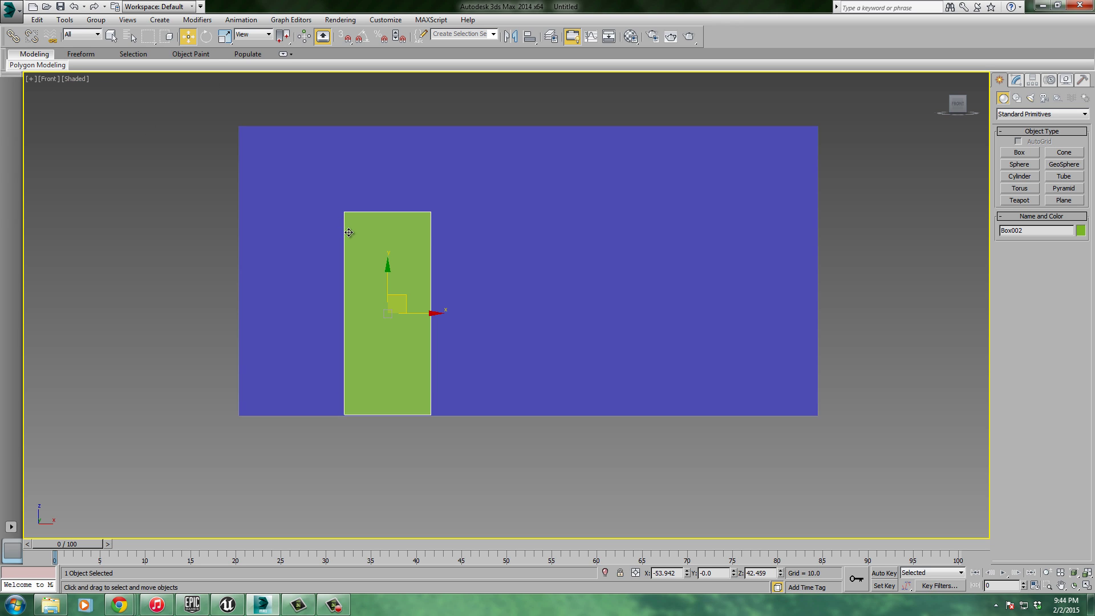
pyautogui.moveTo(398, 297); pyautogui.dragTo(389, 296)
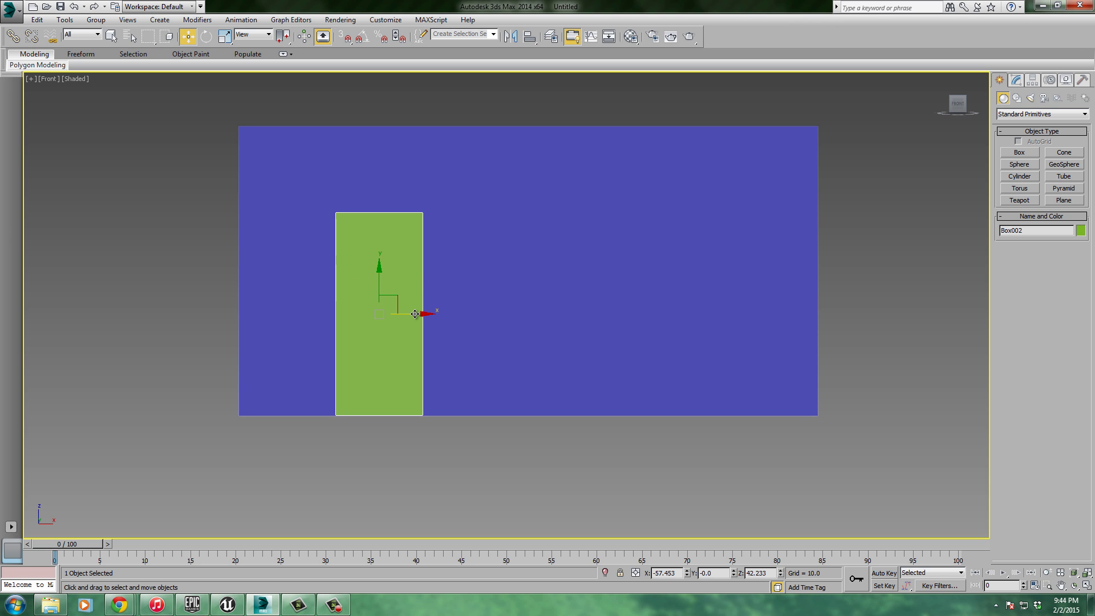
# Step: Clone the green box along X as one independent copy over the wall's right part, at about X 64
pyautogui.keyDown('shift'); pyautogui.moveTo(413, 316); pyautogui.dragTo(706, 317); pyautogui.keyUp('shift')
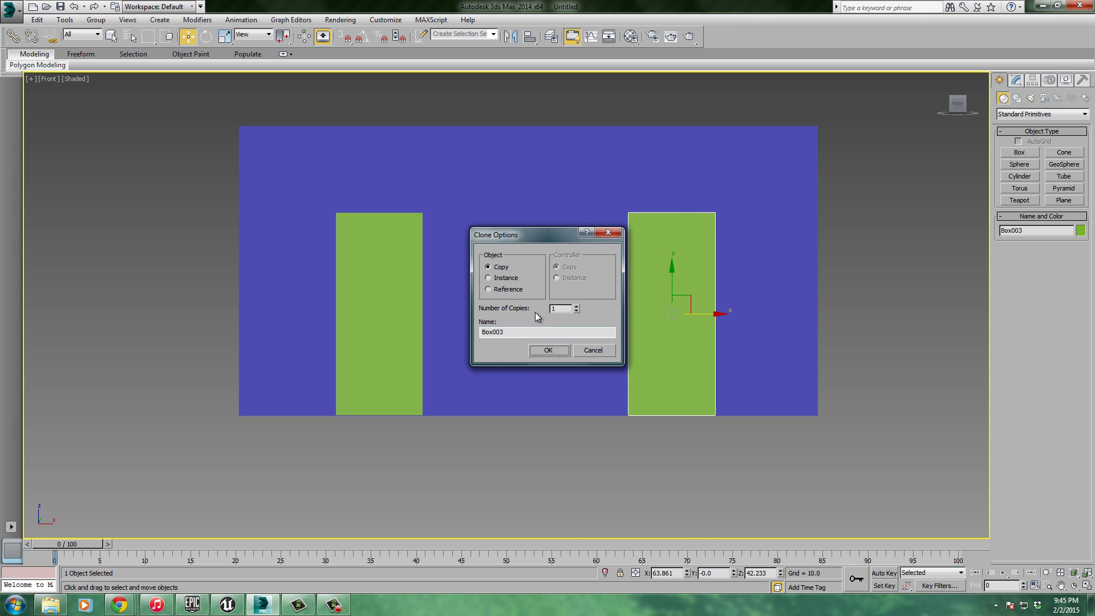
pyautogui.click(549, 350)
# Step: Raise the wall's middle row of vertices to about Z 84, level with the tops of the green boxes
pyautogui.click(523, 215)
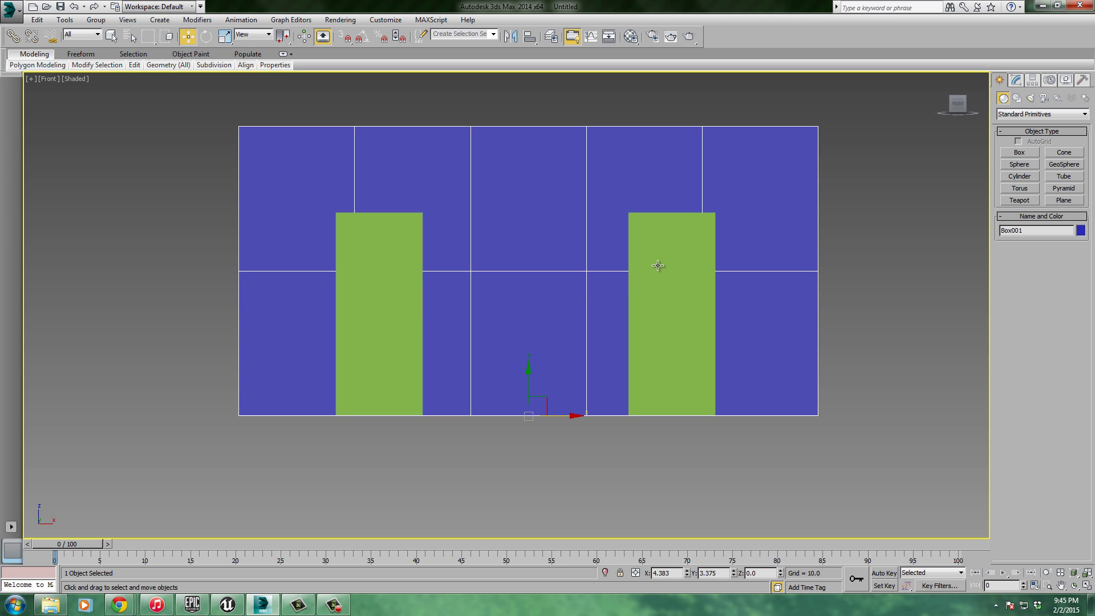
pyautogui.click(1016, 81)
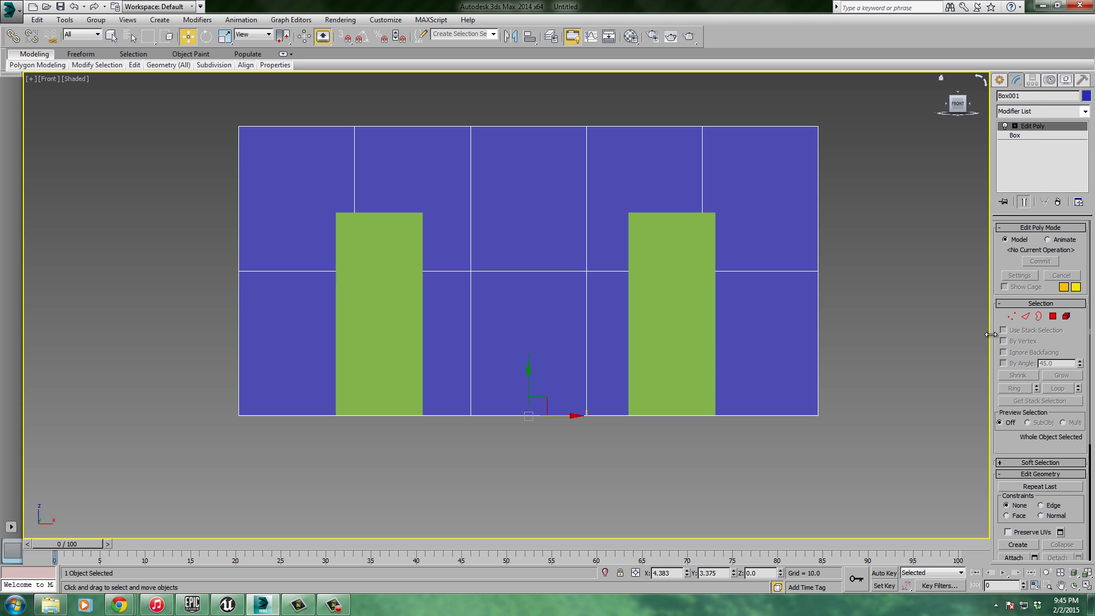
pyautogui.click(1010, 317)
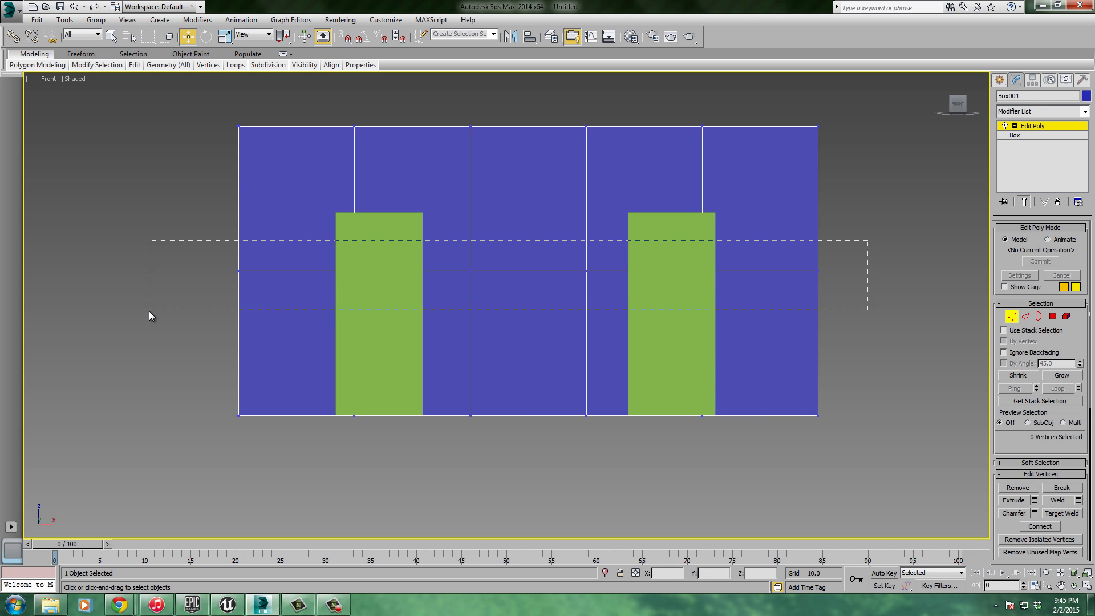
pyautogui.moveTo(149, 311); pyautogui.dragTo(149, 311)
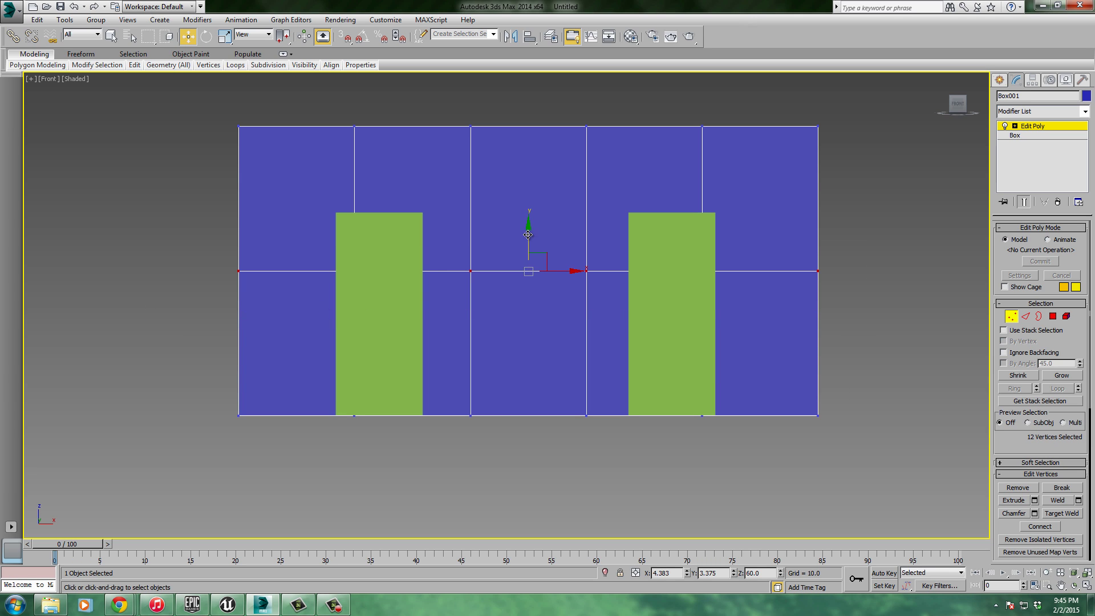
pyautogui.moveTo(529, 216); pyautogui.dragTo(538, 176)
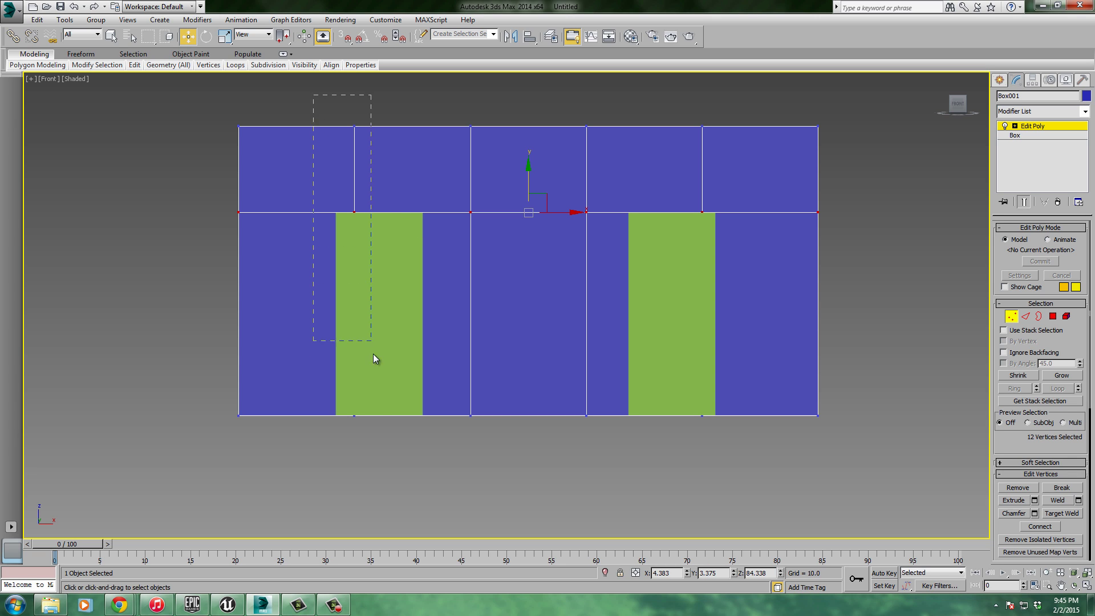
# Step: Move the wall's second and third vertex columns onto the left and right edges of the left green box
pyautogui.moveTo(391, 472); pyautogui.dragTo(392, 471)
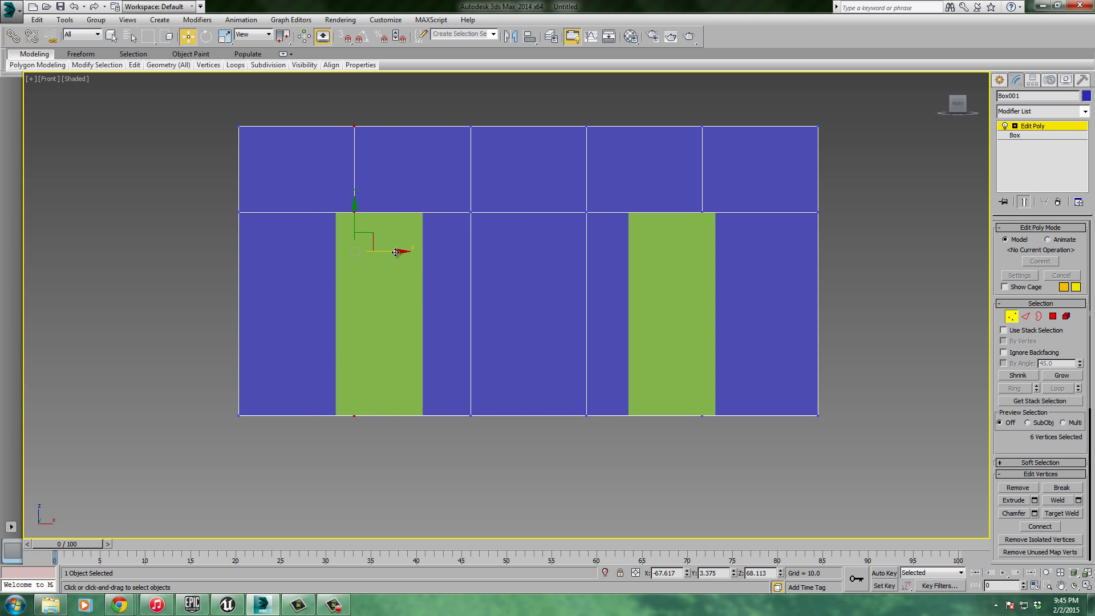
pyautogui.moveTo(396, 252); pyautogui.dragTo(375, 259)
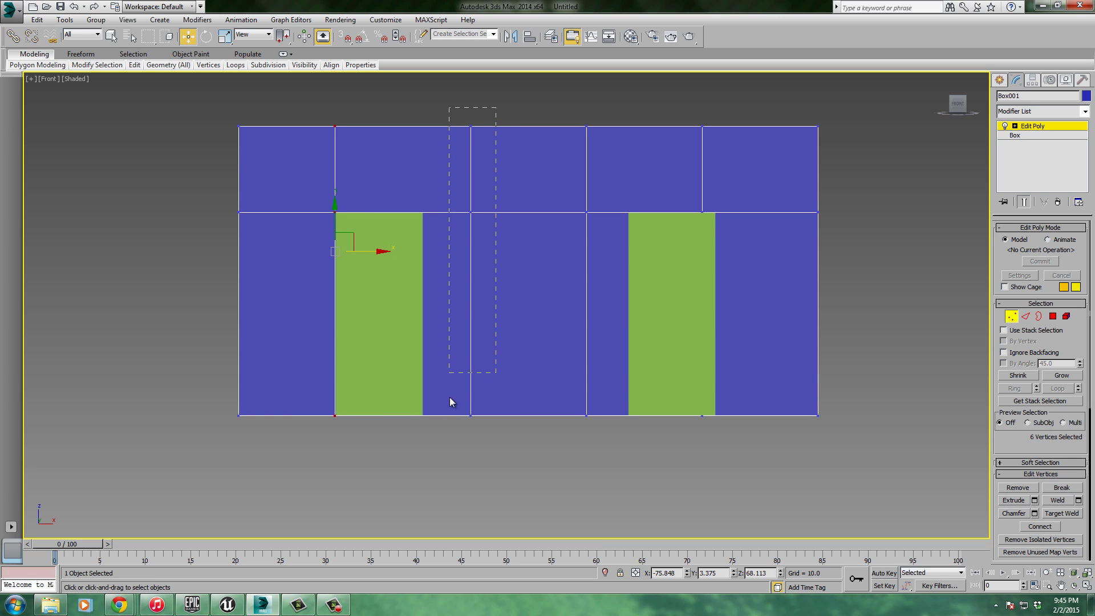
pyautogui.moveTo(450, 407); pyautogui.dragTo(450, 400)
pyautogui.moveTo(500, 252); pyautogui.dragTo(453, 264)
# Step: Align the wall's fourth and fifth vertex columns with the right green box's sides, at about X 46 and X 82, and leave vertex editing
pyautogui.moveTo(607, 433); pyautogui.dragTo(607, 434)
pyautogui.moveTo(622, 250); pyautogui.dragTo(664, 250)
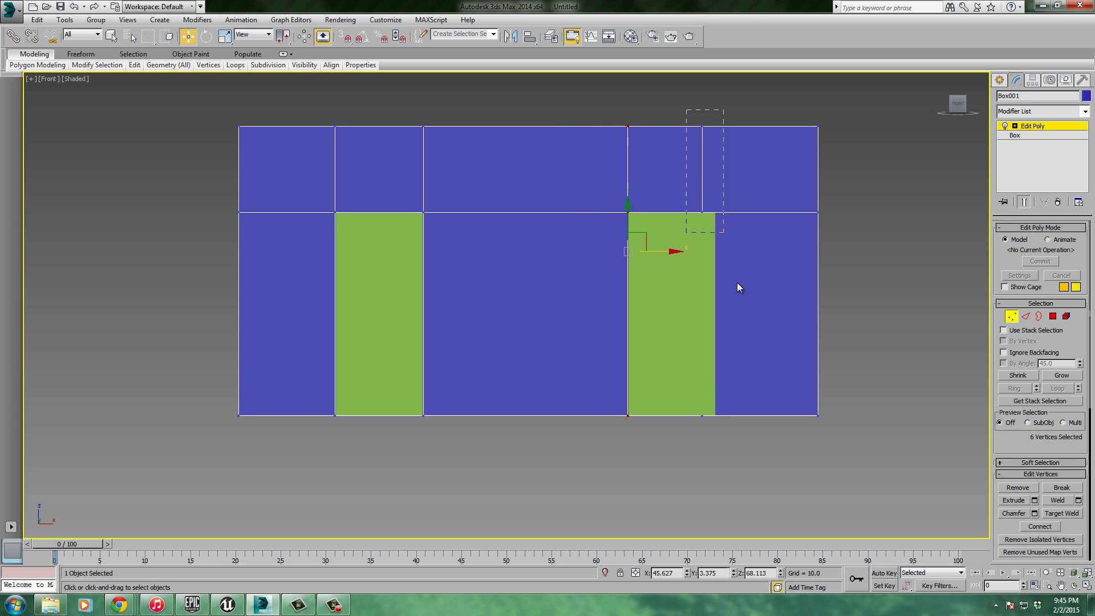
pyautogui.moveTo(750, 452); pyautogui.dragTo(749, 452)
pyautogui.moveTo(738, 254); pyautogui.dragTo(751, 254)
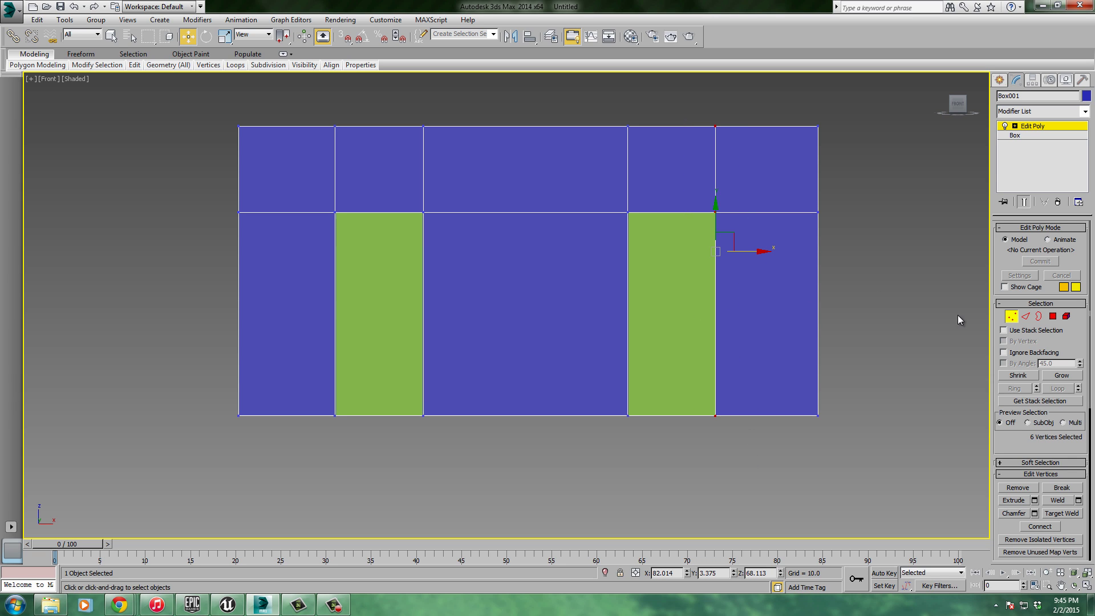
pyautogui.click(1011, 318)
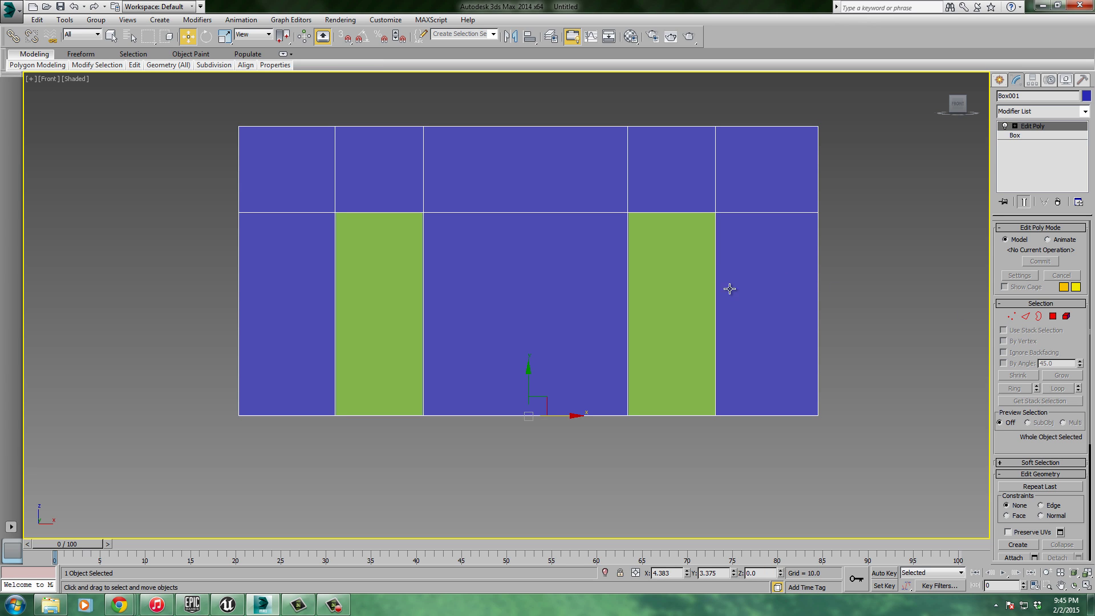
# Step: Select both green boxes and move them about 143 units straight down, clear of the wall
pyautogui.click(665, 296)
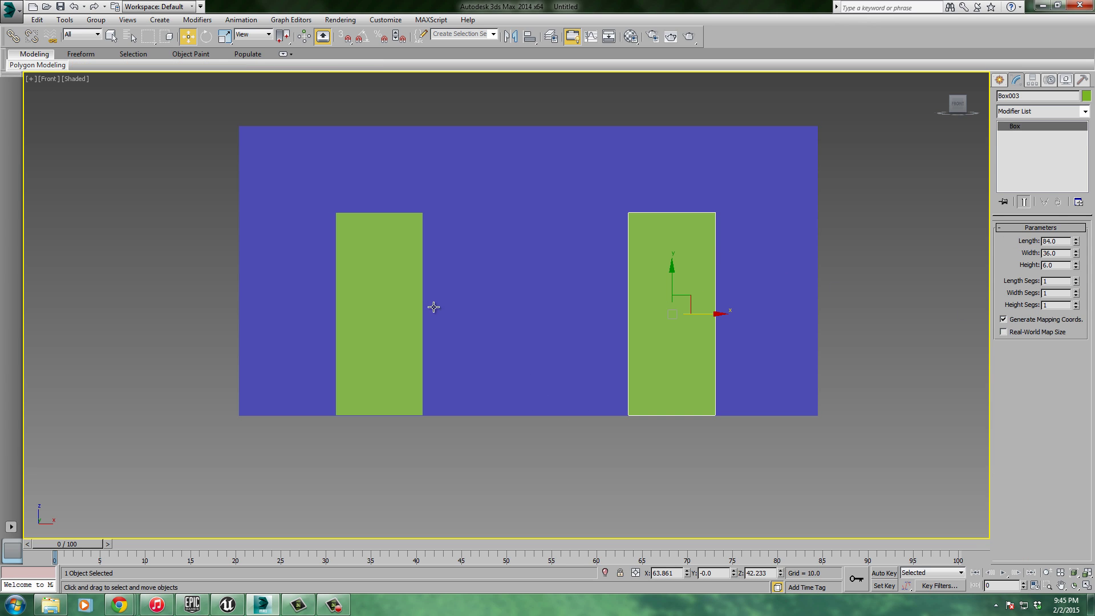
pyautogui.keyDown('ctrl'); pyautogui.click(382, 306); pyautogui.keyUp('ctrl')
pyautogui.press('Delete')
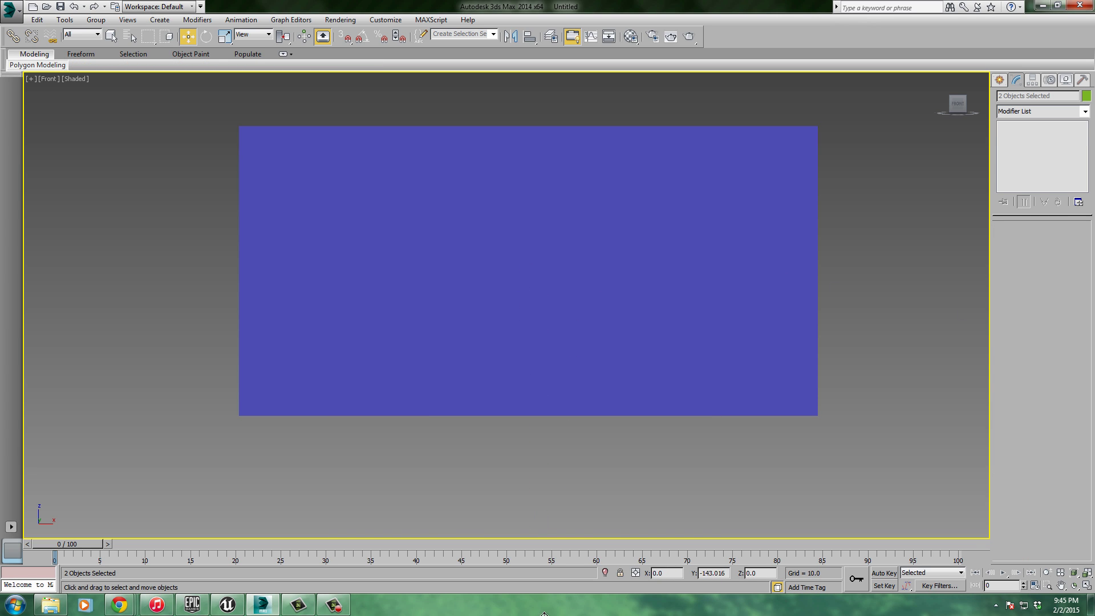
# Step: Deselect the wall and turn on Edged Faces display in the viewport
pyautogui.click(489, 318)
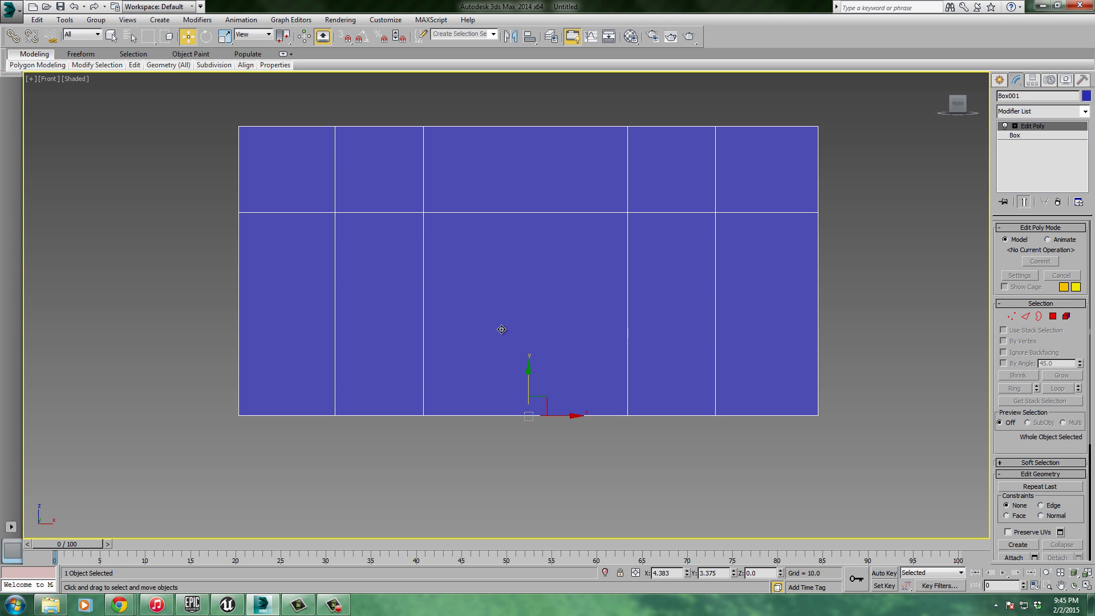
pyautogui.click(488, 489)
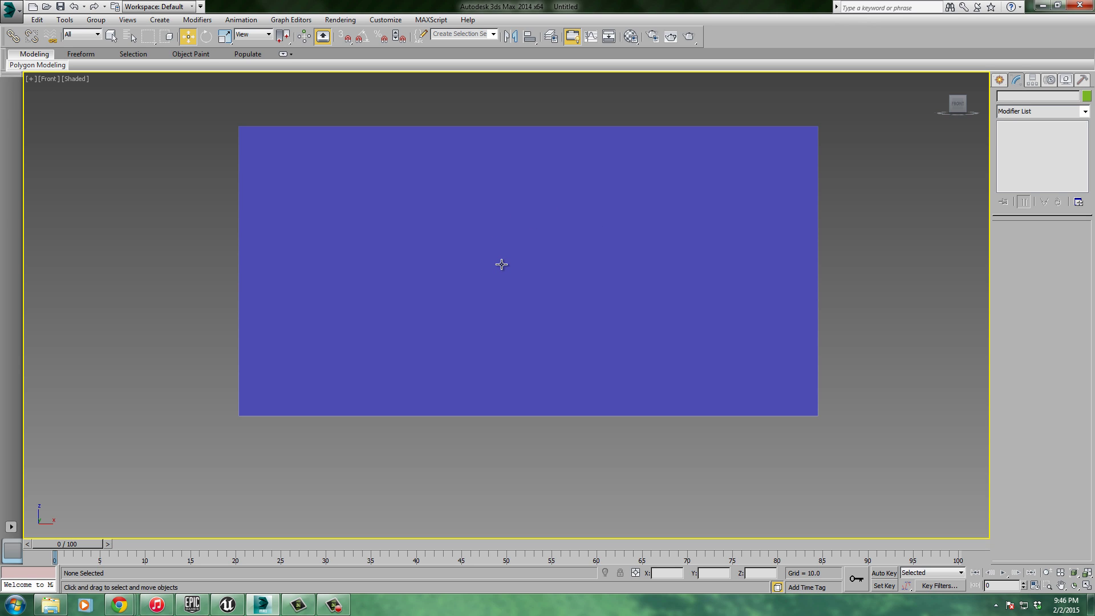
pyautogui.press('F4')
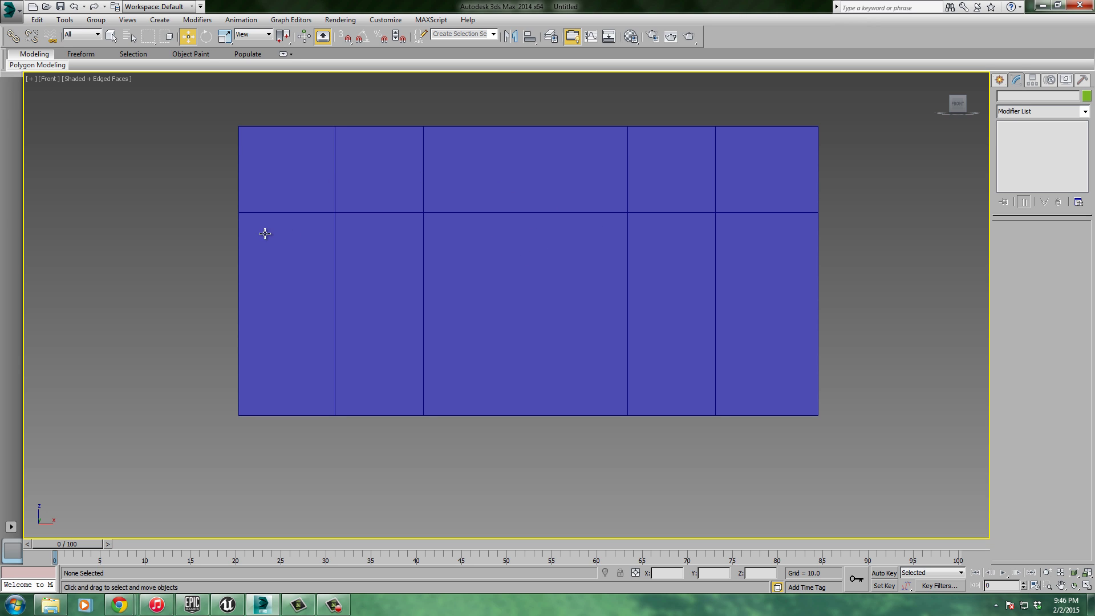
# Step: Delete the two door-sized polygons from the wall's front face
pyautogui.click(572, 276)
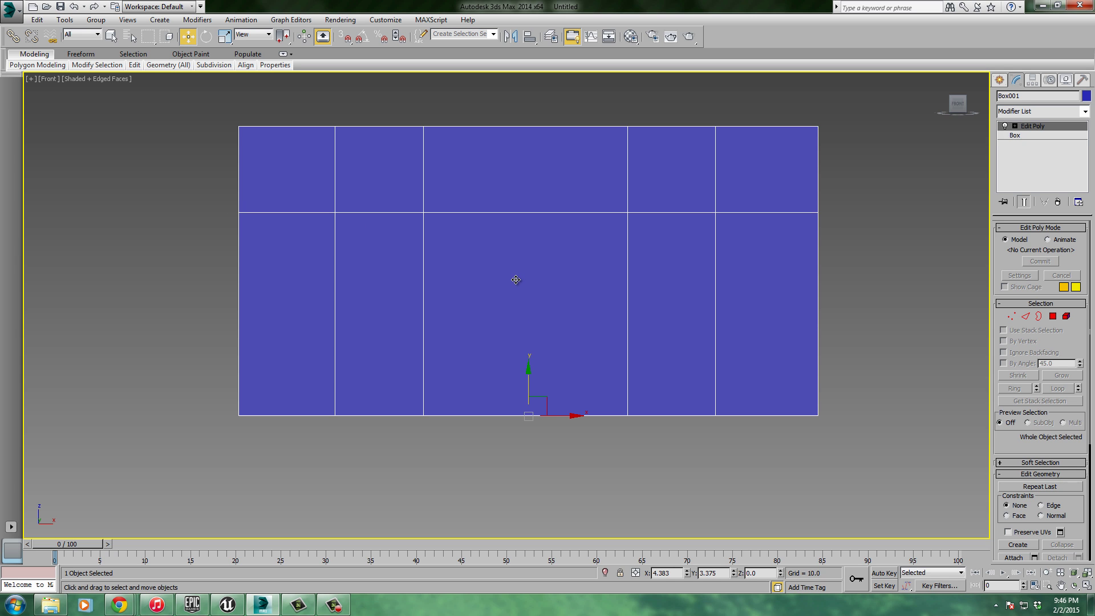
pyautogui.keyDown('alt'); pyautogui.moveTo(477, 267); pyautogui.dragTo(435, 312, button='middle'); pyautogui.keyUp('alt')
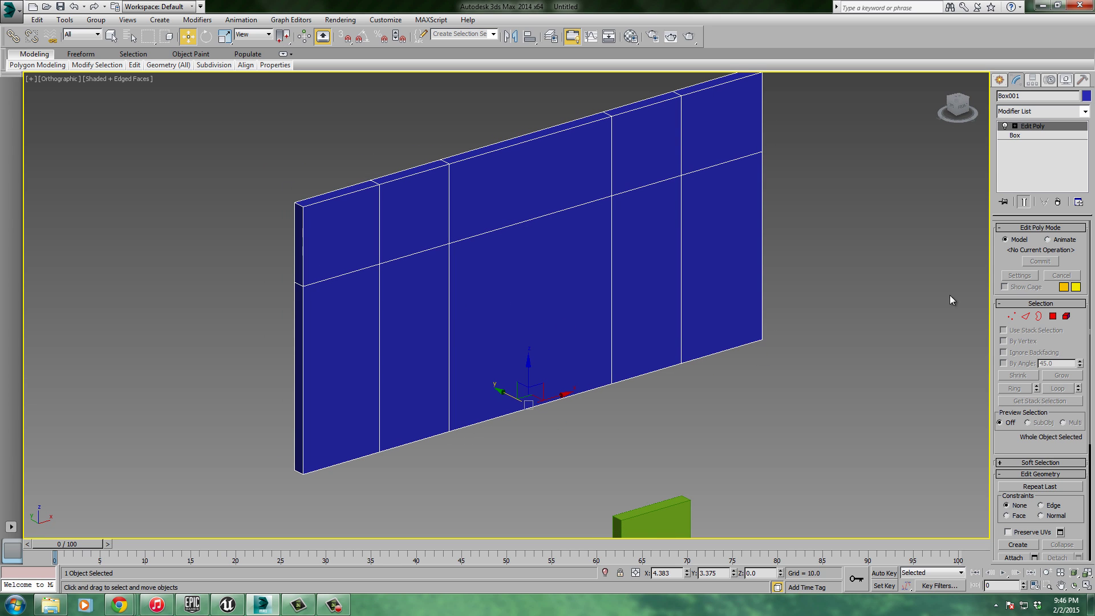
pyautogui.click(1053, 317)
pyautogui.click(655, 271)
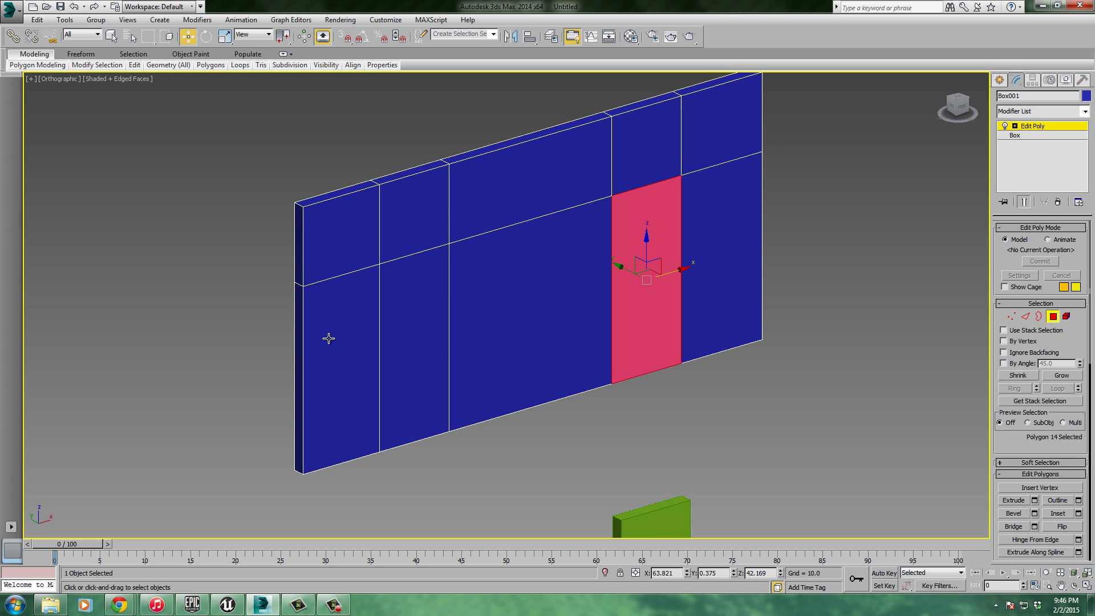
pyautogui.keyDown('ctrl'); pyautogui.click(411, 342); pyautogui.keyUp('ctrl')
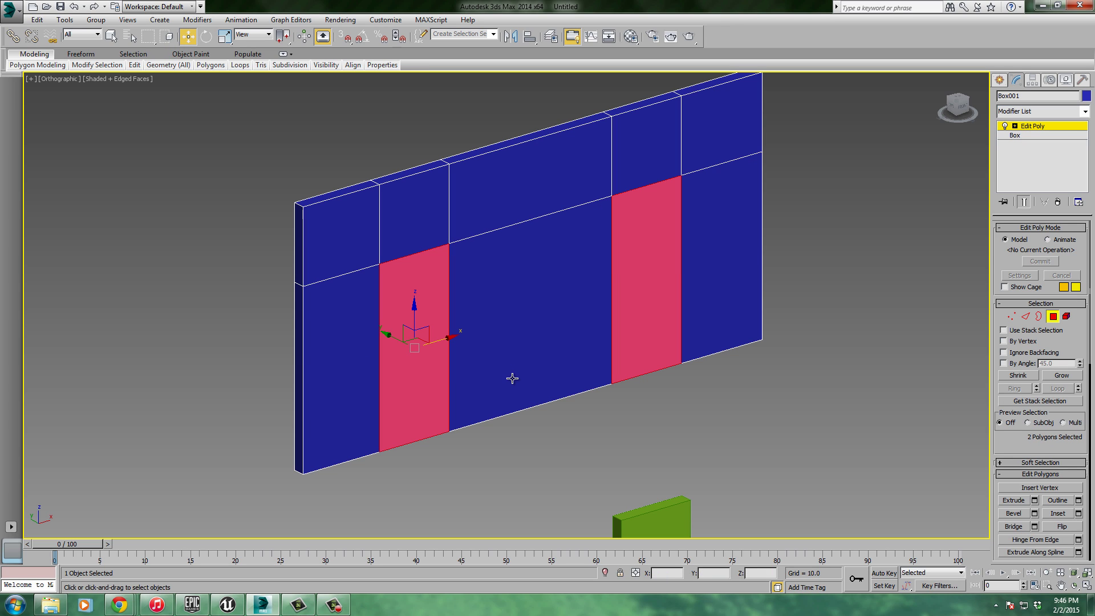
pyautogui.hotkey('ctrl', 'd')
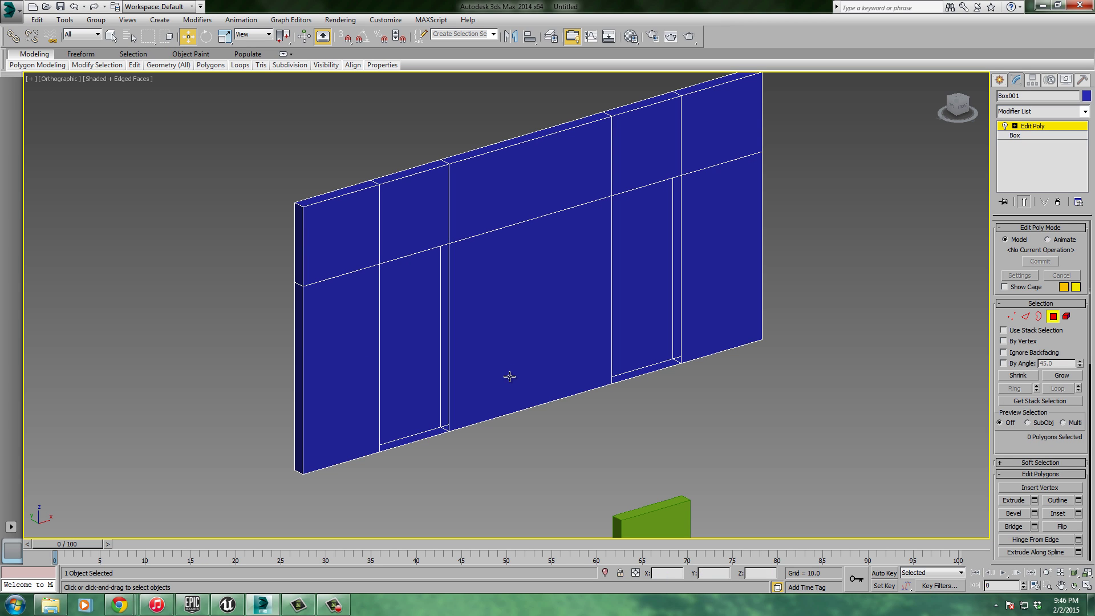
# Step: Examine the door openings up close, checking the inside of the wall and the lower edges
pyautogui.keyDown('alt'); pyautogui.moveTo(508, 376); pyautogui.dragTo(503, 342, button='middle'); pyautogui.keyUp('alt')
pyautogui.scroll(6, 504, 341)
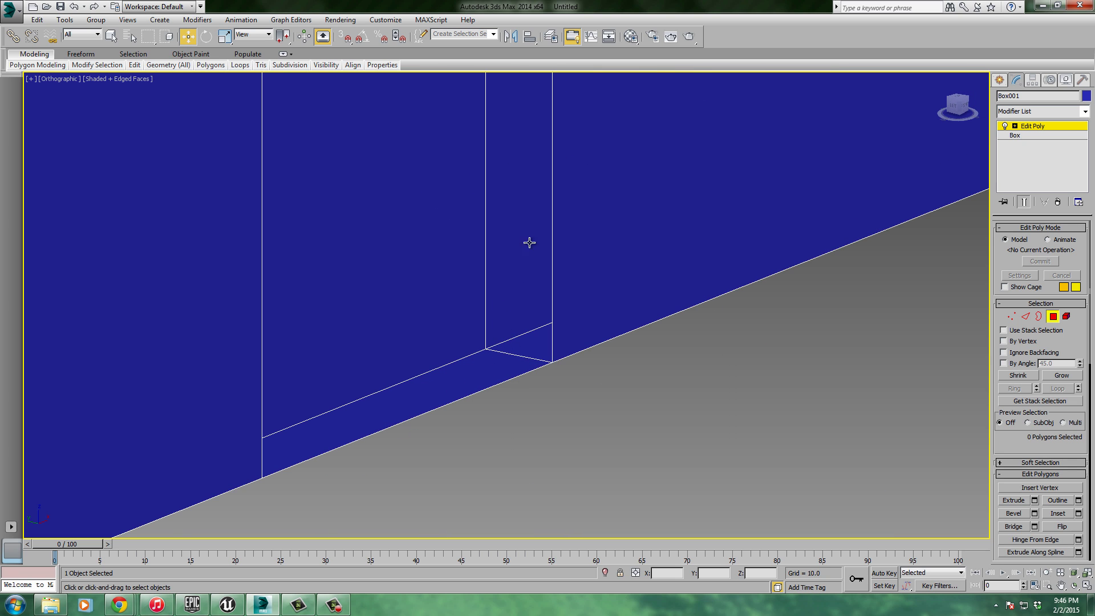
pyautogui.moveTo(528, 225); pyautogui.dragTo(521, 361, button='middle')
pyautogui.scroll(-4, 520, 371)
pyautogui.scroll(-2, 520, 378)
pyautogui.moveTo(562, 238); pyautogui.dragTo(553, 344, button='middle')
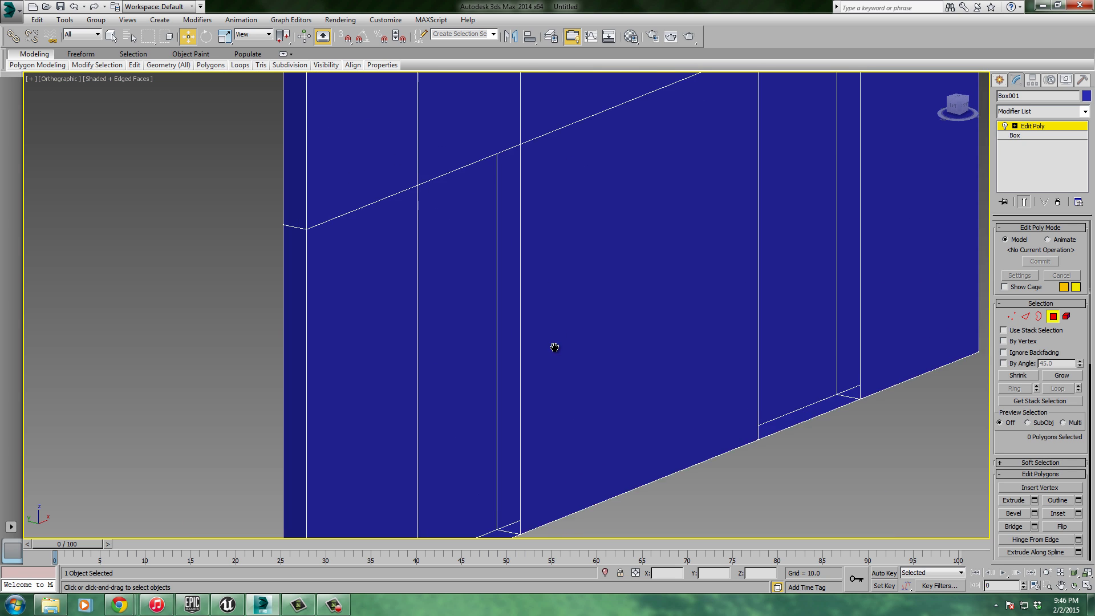
pyautogui.scroll(-2, 551, 350)
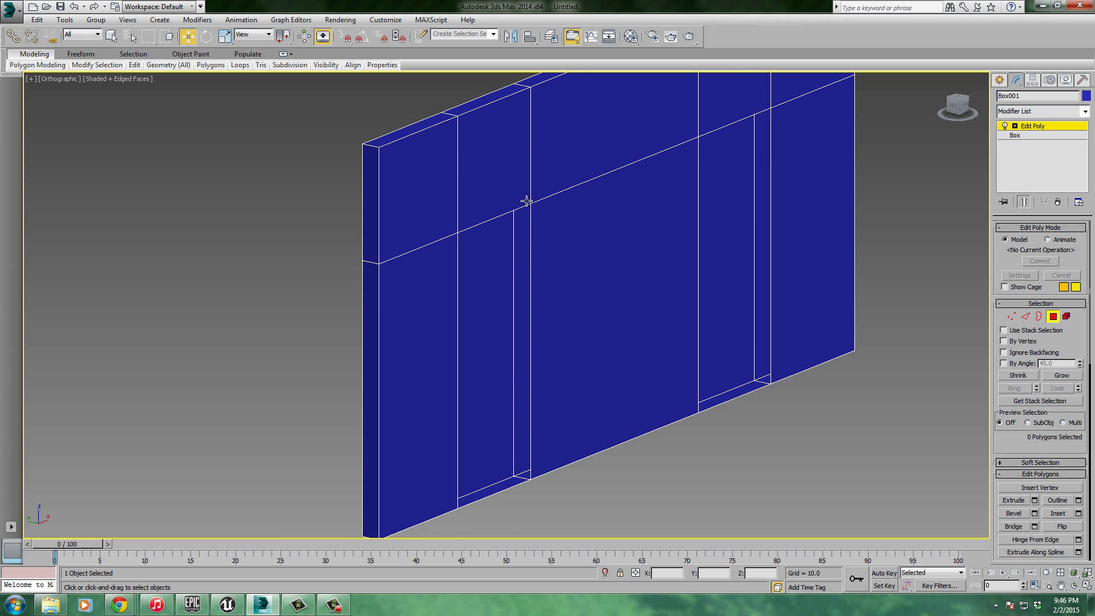
# Step: Select the two door-sized polygons on the inside of the wall's back face, seen through the front openings
pyautogui.click(489, 409)
pyautogui.keyDown('alt'); pyautogui.moveTo(566, 420); pyautogui.dragTo(544, 418, button='middle'); pyautogui.keyUp('alt')
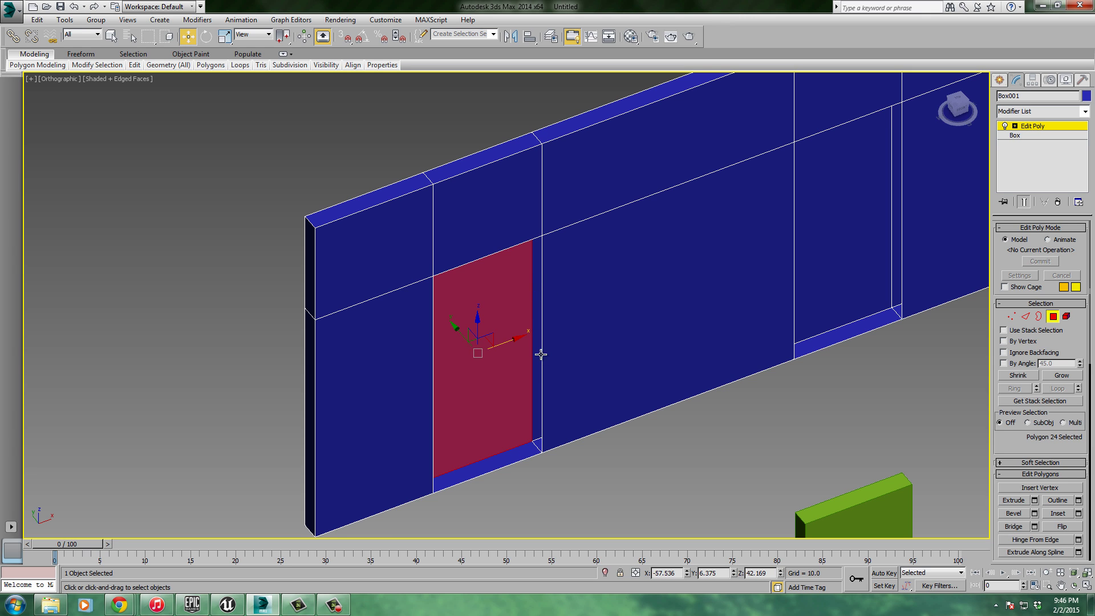
pyautogui.keyDown('alt'); pyautogui.moveTo(546, 358); pyautogui.dragTo(610, 341, button='middle'); pyautogui.keyUp('alt')
pyautogui.keyDown('ctrl'); pyautogui.click(801, 285); pyautogui.keyUp('ctrl')
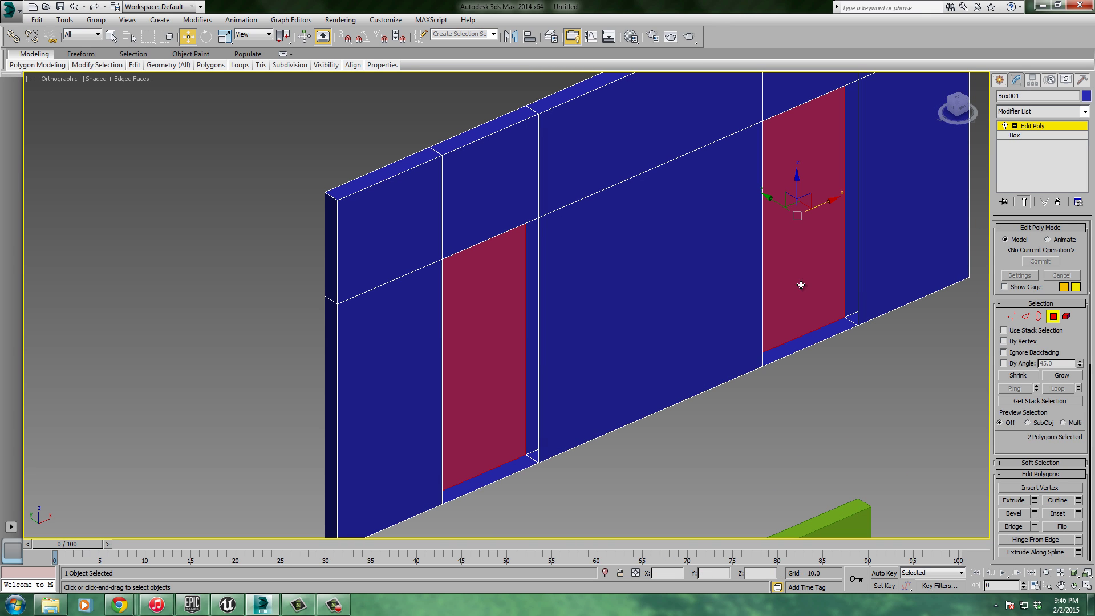
pyautogui.moveTo(702, 308); pyautogui.dragTo(626, 337, button='middle')
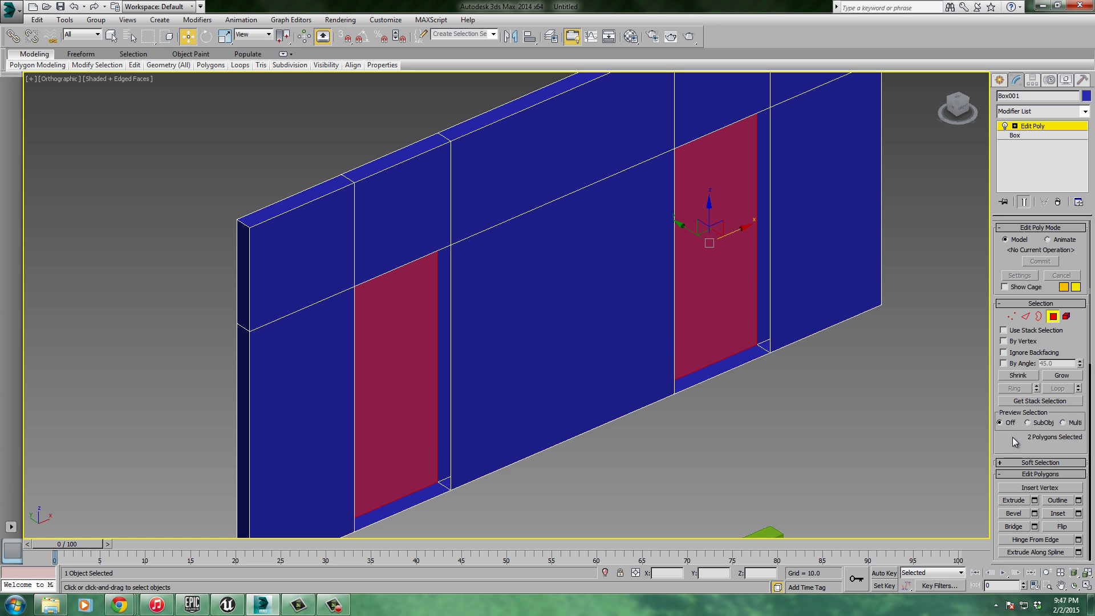
# Step: Extrude the two selected back-face polygons by a height of -6 to bring them through the wall's thickness
pyautogui.moveTo(1011, 441); pyautogui.dragTo(1004, 290)
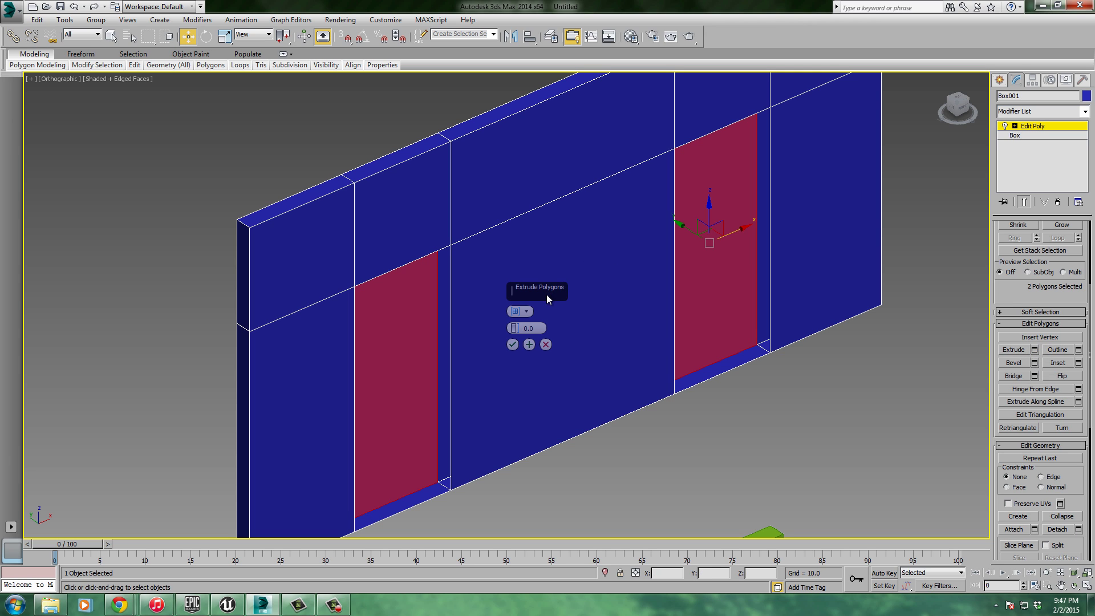
pyautogui.moveTo(547, 298); pyautogui.dragTo(601, 239)
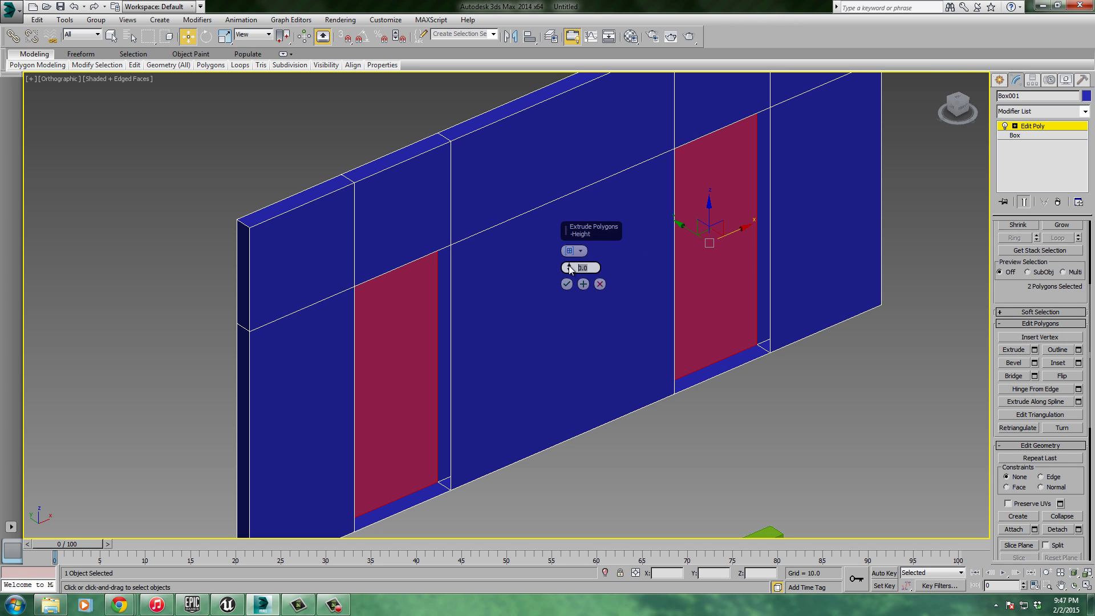
pyautogui.press('Return')
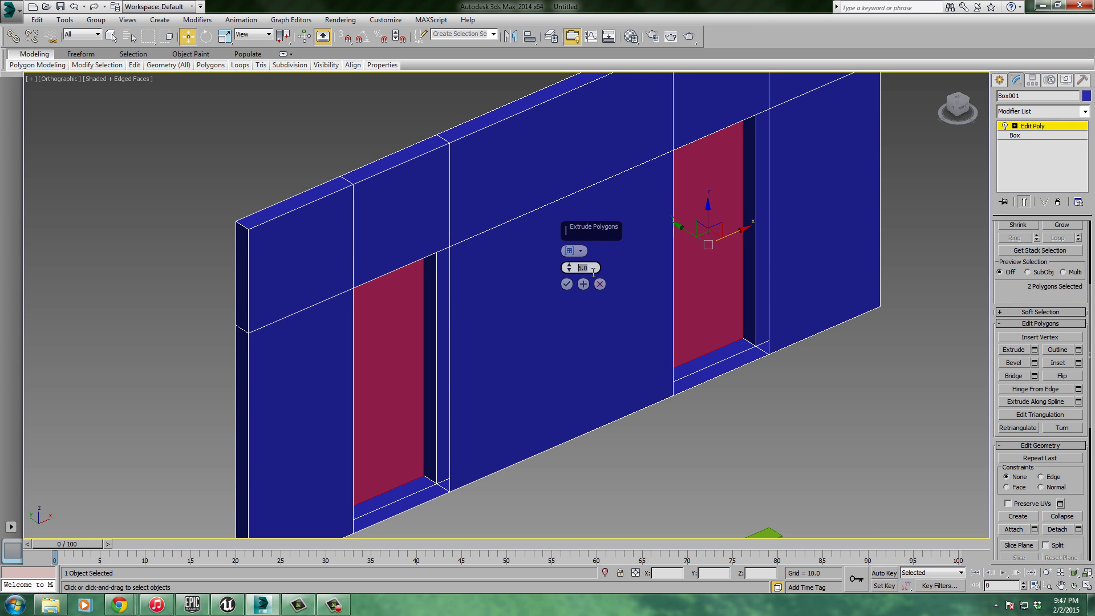
pyautogui.press('Return')
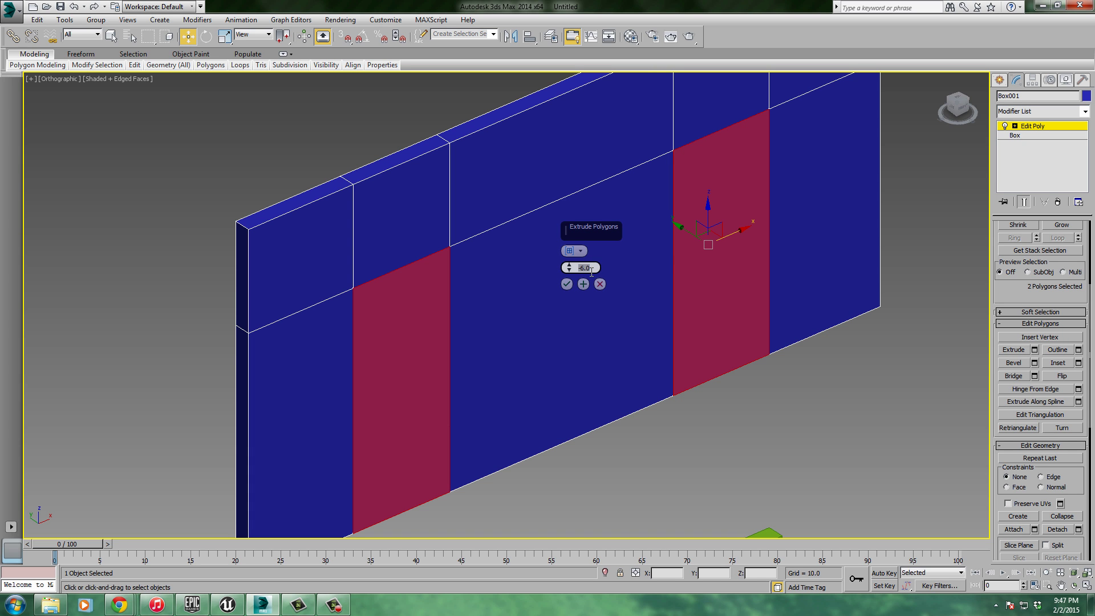
pyautogui.keyDown('alt'); pyautogui.moveTo(376, 337); pyautogui.dragTo(409, 320, button='middle'); pyautogui.keyUp('alt')
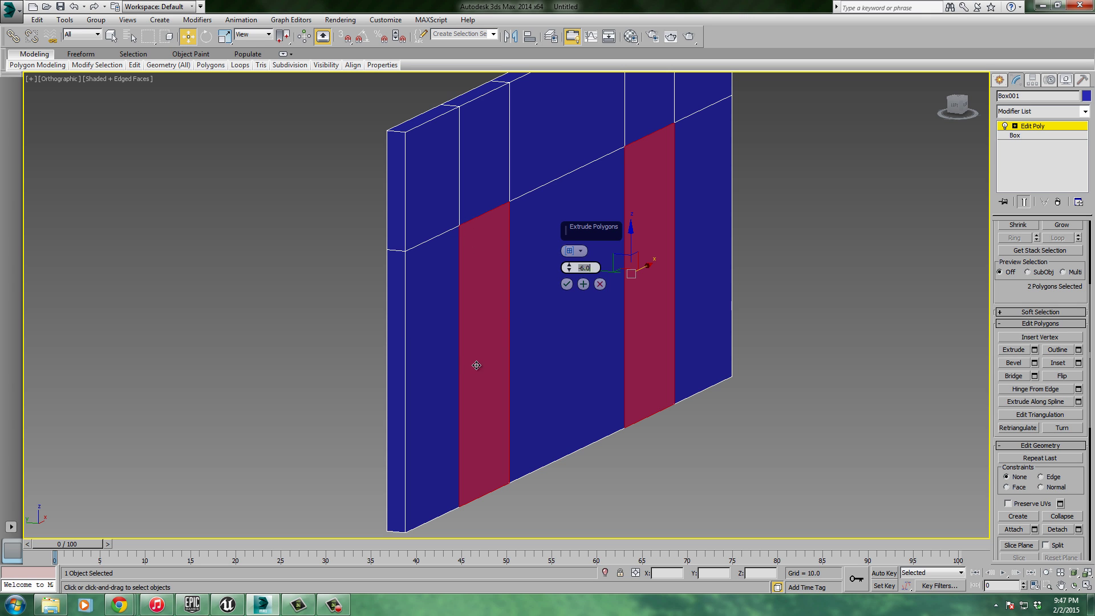
pyautogui.keyDown('alt'); pyautogui.moveTo(475, 365); pyautogui.dragTo(500, 340, button='middle'); pyautogui.keyUp('alt')
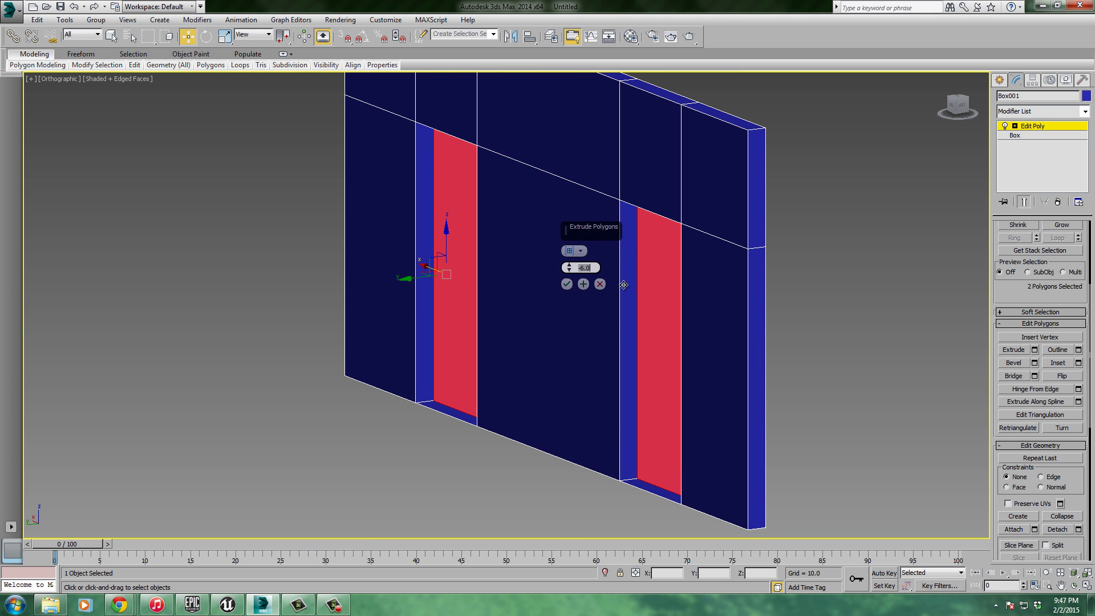
pyautogui.keyDown('alt'); pyautogui.moveTo(621, 311); pyautogui.dragTo(506, 327, button='middle'); pyautogui.keyUp('alt')
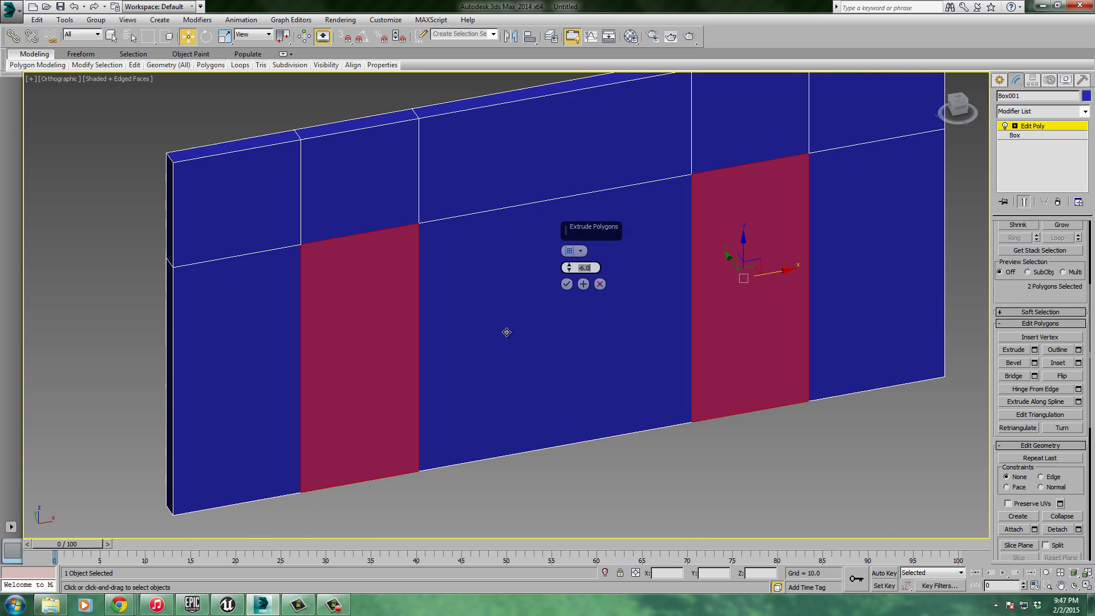
pyautogui.click(567, 284)
# Step: Delete the two extruded door polygons and the threshold polygons along the bottom of both openings
pyautogui.moveTo(633, 452); pyautogui.dragTo(631, 433, button='middle')
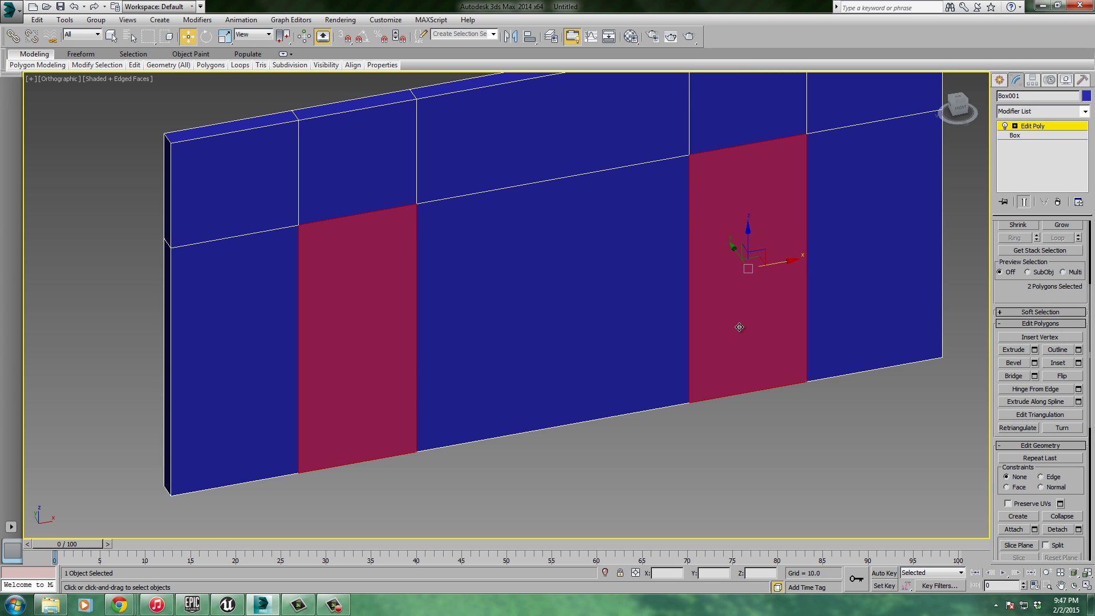
pyautogui.press('Delete')
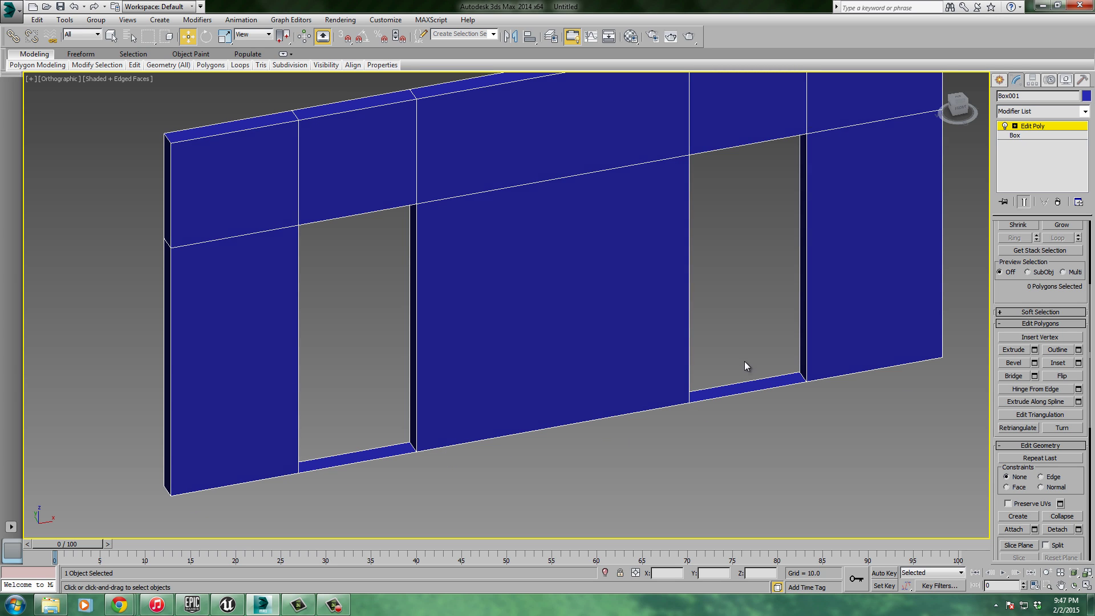
pyautogui.moveTo(744, 361); pyautogui.dragTo(749, 423)
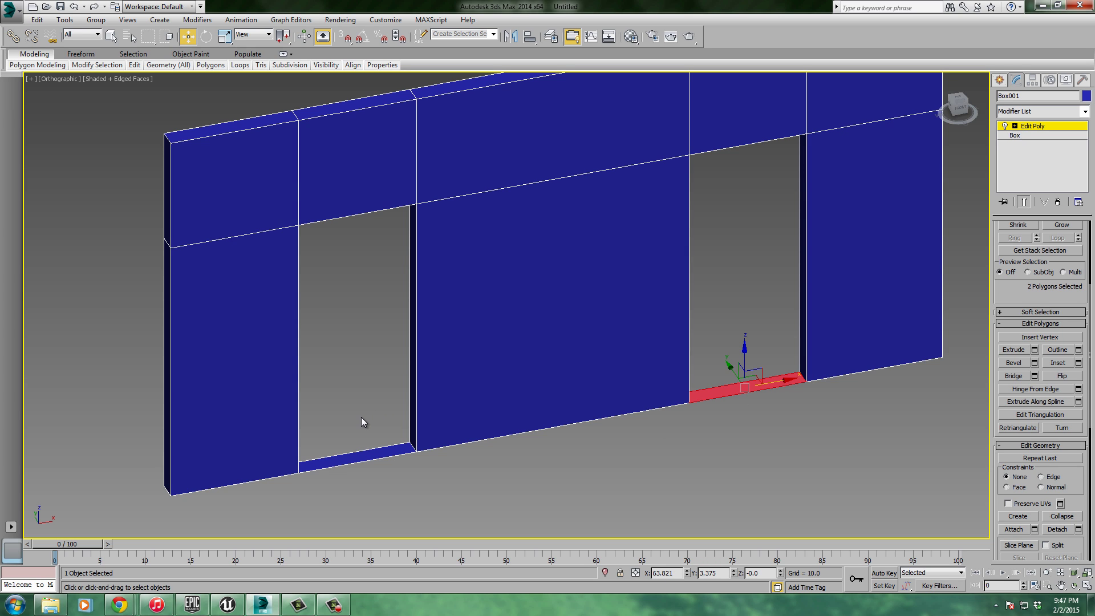
pyautogui.keyDown('ctrl'); pyautogui.moveTo(361, 418); pyautogui.dragTo(354, 505); pyautogui.keyUp('ctrl')
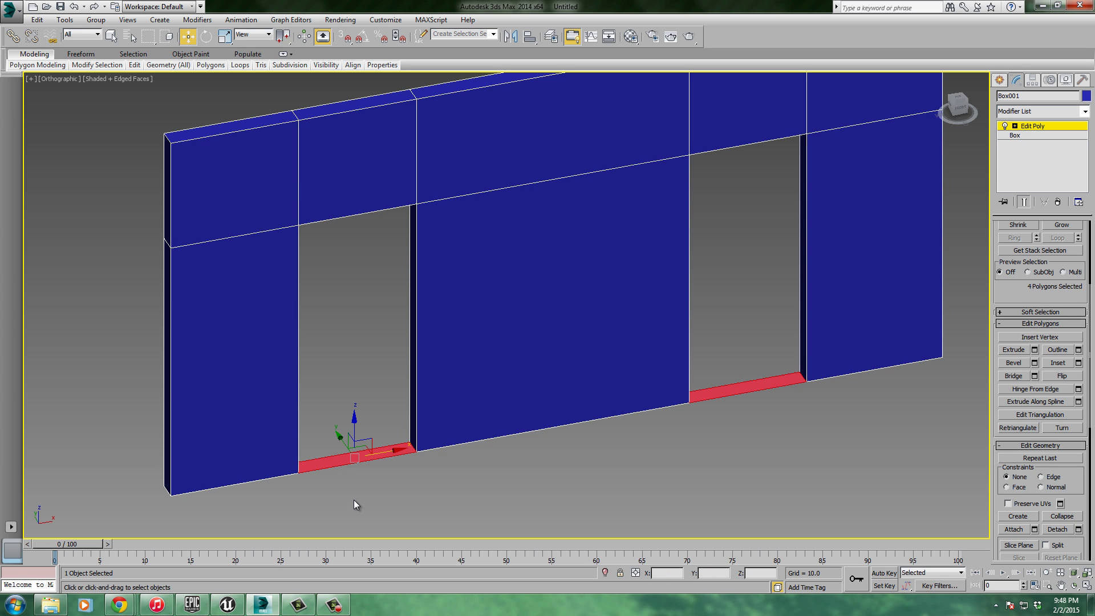
pyautogui.press('Delete')
# Step: Weld the vertices at the corners of both door openings, in front view, with a threshold of 0.1
pyautogui.keyDown('alt'); pyautogui.moveTo(423, 445); pyautogui.dragTo(359, 329, button='middle'); pyautogui.keyUp('alt')
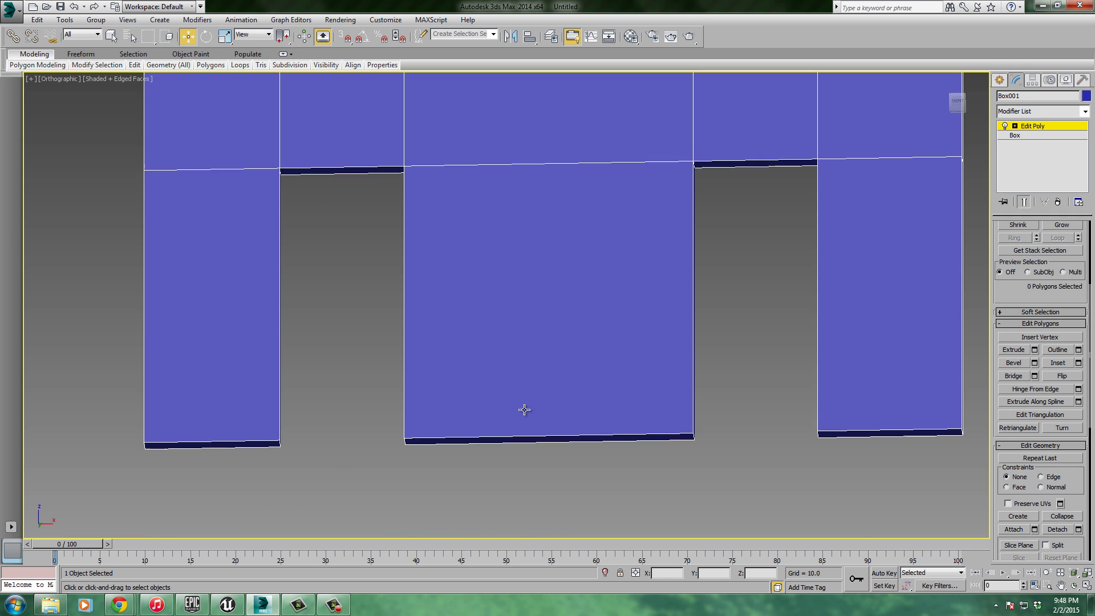
pyautogui.keyDown('alt'); pyautogui.moveTo(525, 417); pyautogui.dragTo(540, 448, button='middle'); pyautogui.keyUp('alt')
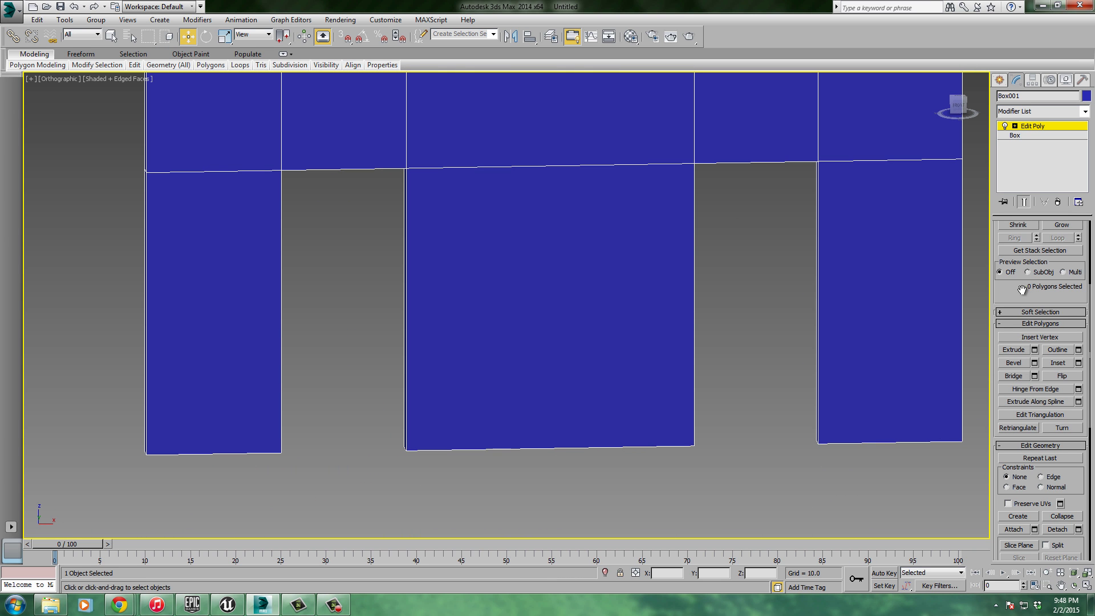
pyautogui.scroll(5, 1022, 289)
pyautogui.click(1011, 316)
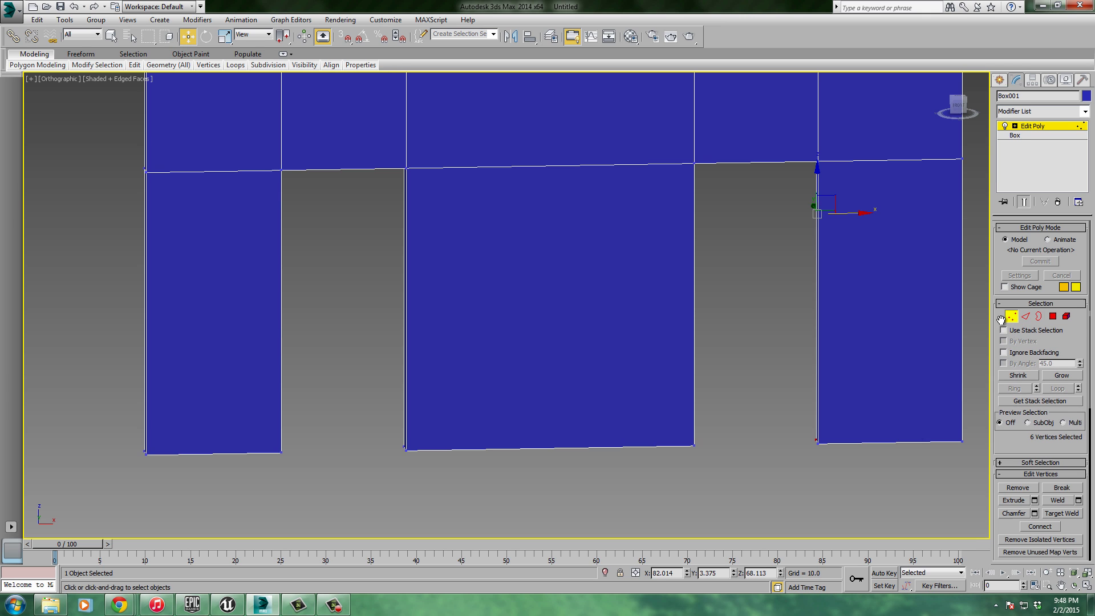
pyautogui.moveTo(645, 335); pyautogui.dragTo(596, 351, button='middle')
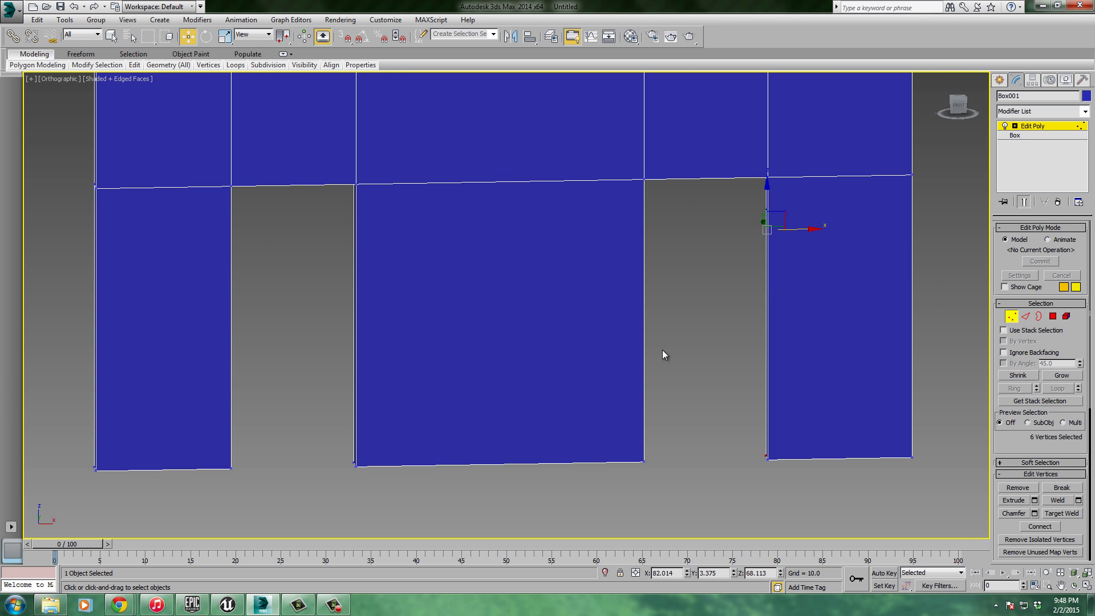
pyautogui.click(959, 106)
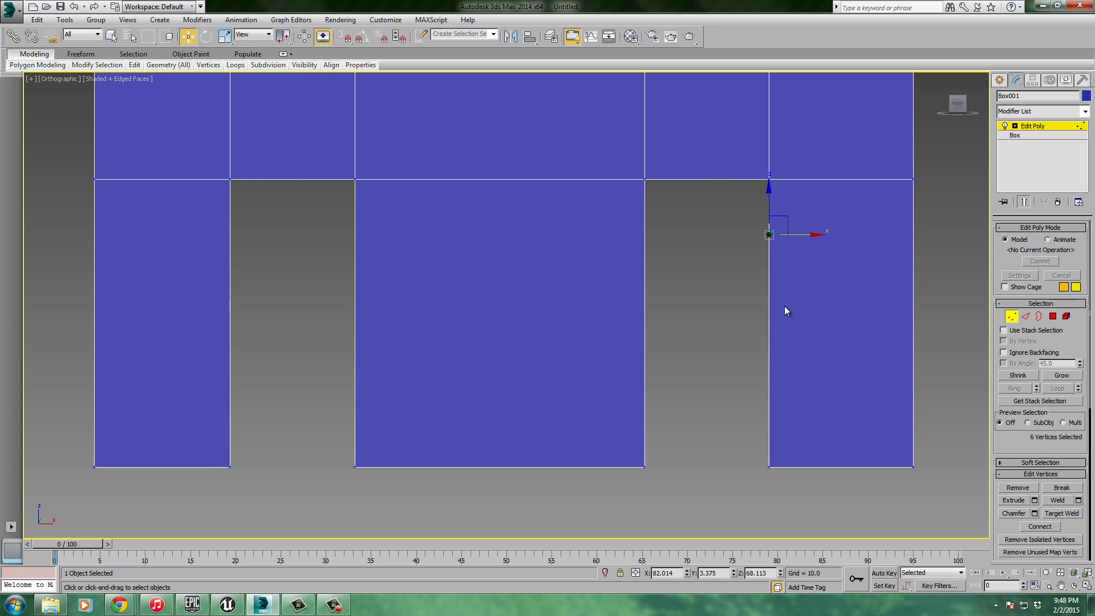
pyautogui.moveTo(206, 498); pyautogui.dragTo(416, 346)
pyautogui.moveTo(720, 196); pyautogui.dragTo(825, 152)
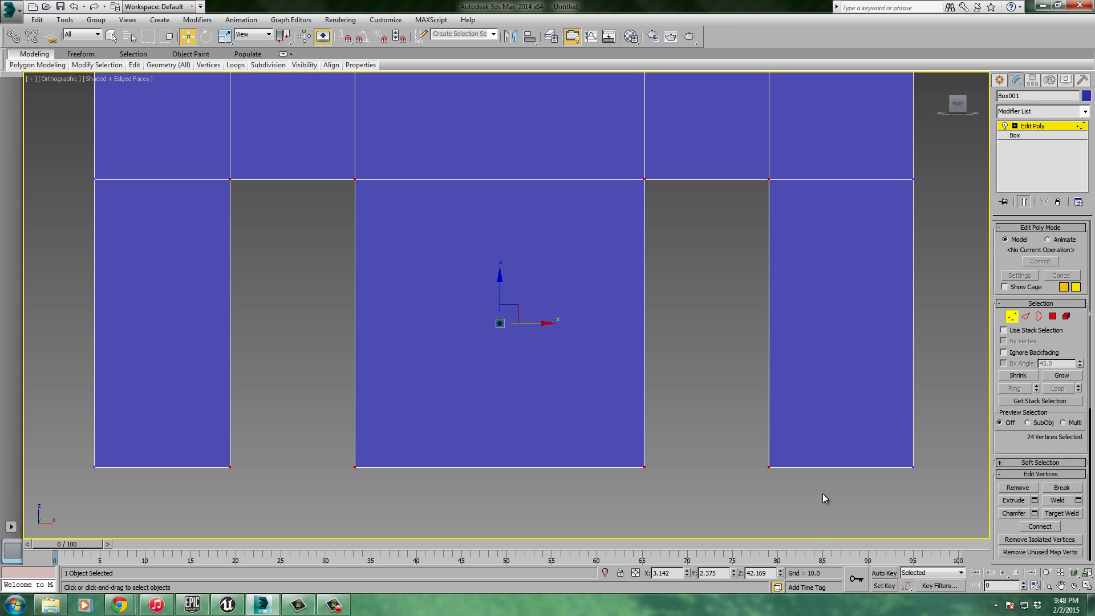
pyautogui.click(1079, 500)
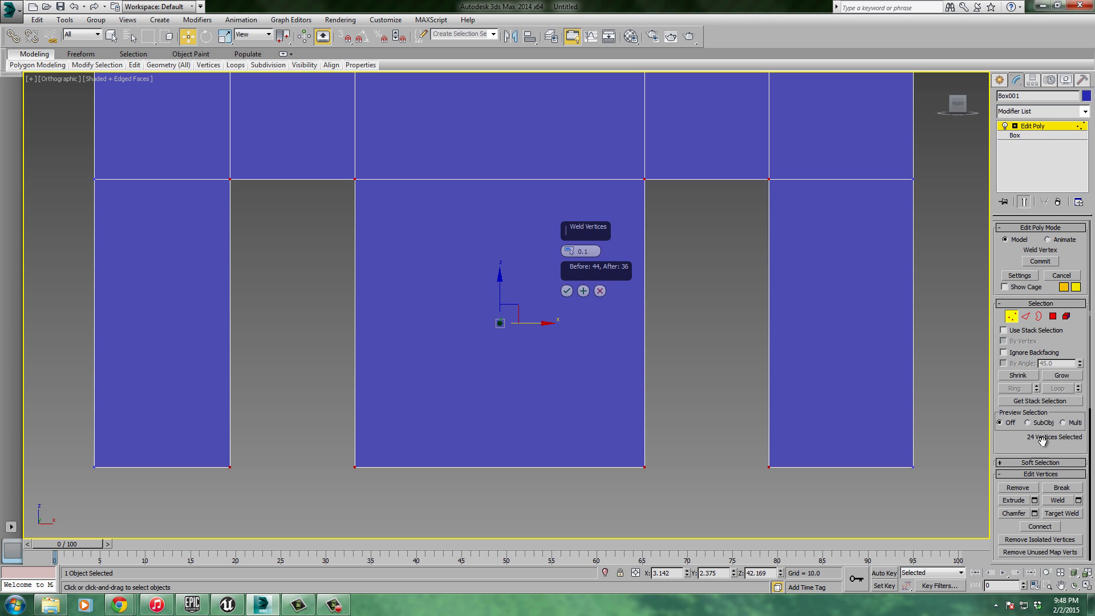
pyautogui.click(567, 292)
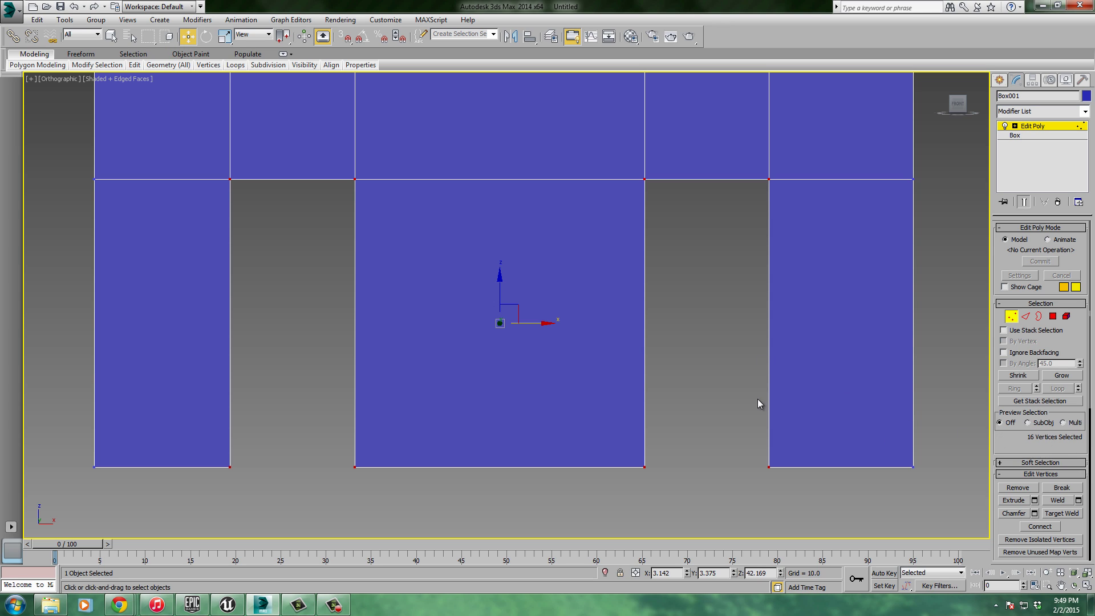
# Step: Exit vertex editing and rename the wall object WallwDoorways
pyautogui.keyDown('alt'); pyautogui.moveTo(658, 365); pyautogui.dragTo(693, 351, button='middle'); pyautogui.keyUp('alt')
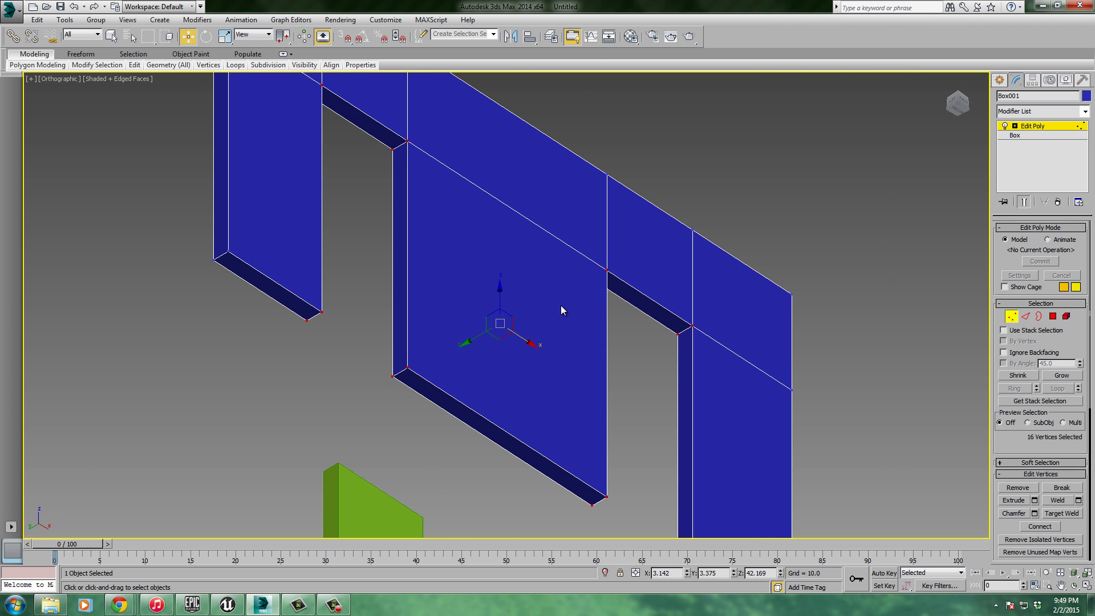
pyautogui.keyDown('alt'); pyautogui.moveTo(529, 298); pyautogui.dragTo(453, 316, button='middle'); pyautogui.keyUp('alt')
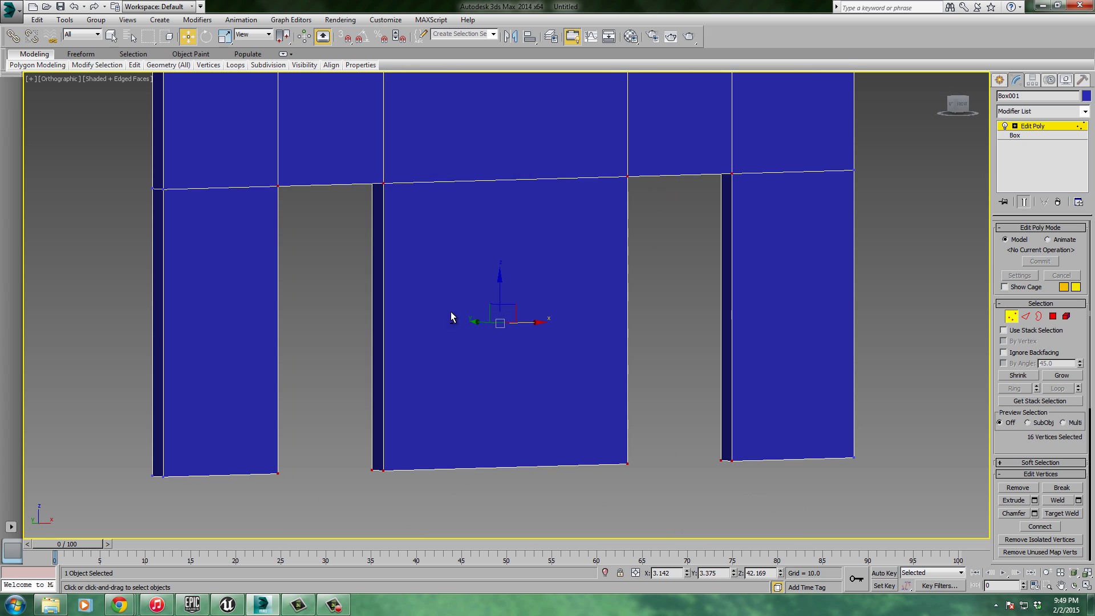
pyautogui.click(1011, 316)
pyautogui.scroll(-5, 717, 308)
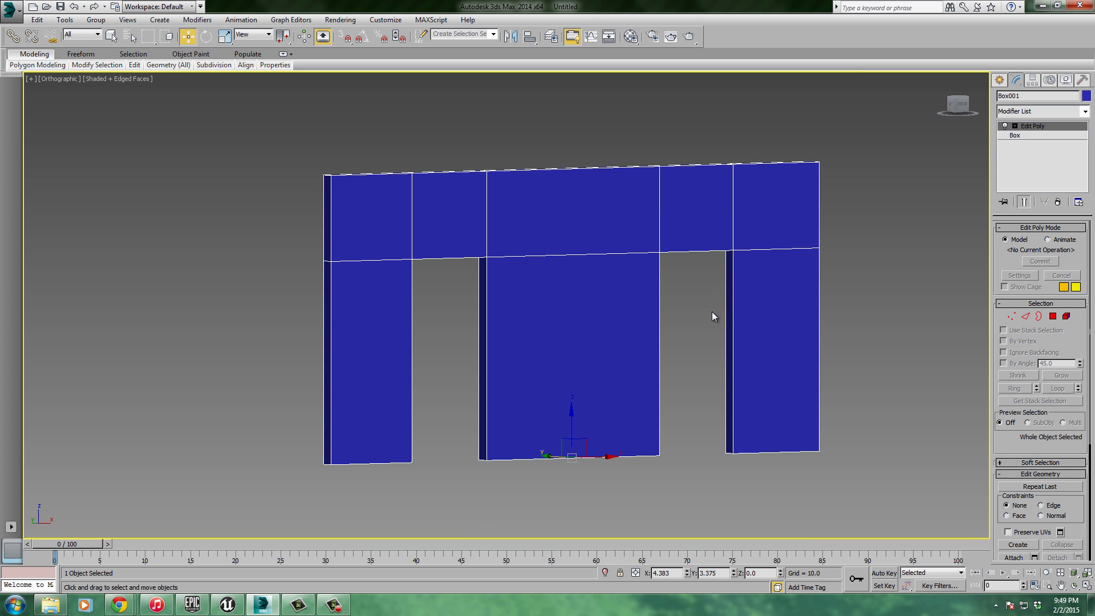
pyautogui.moveTo(685, 281)
pyautogui.keyDown('alt'); pyautogui.mouseDown(button='middle')
pyautogui.moveTo(639, 290)
pyautogui.moveTo(694, 321)
pyautogui.moveTo(709, 313)
pyautogui.moveTo(679, 299)
pyautogui.mouseUp(button='middle'); pyautogui.keyUp('alt')
pyautogui.moveTo(775, 306); pyautogui.dragTo(726, 291, button='middle')
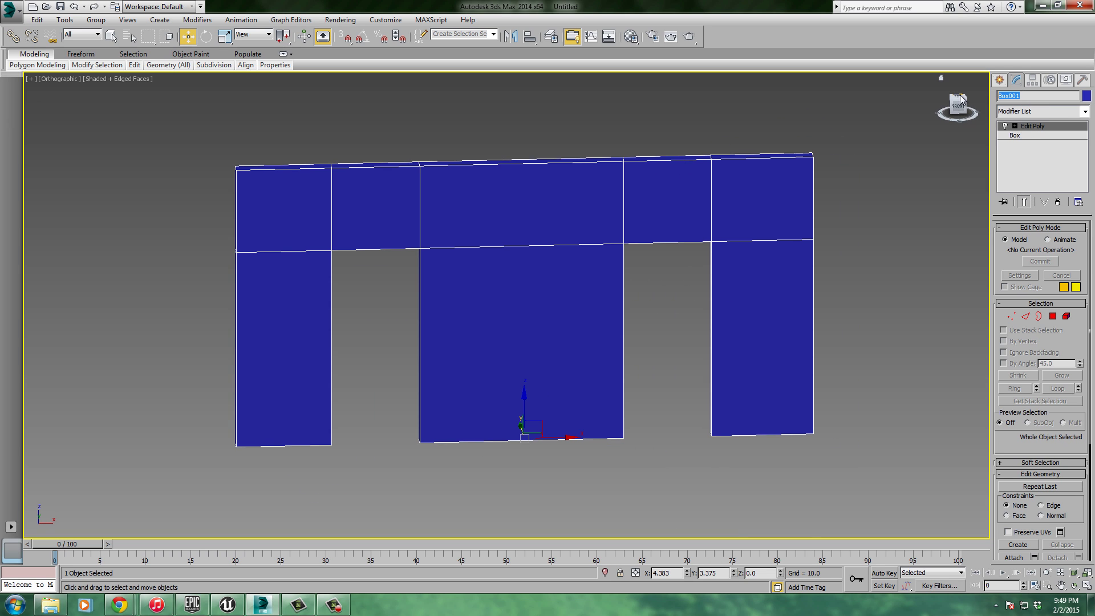
pyautogui.write('Wall')
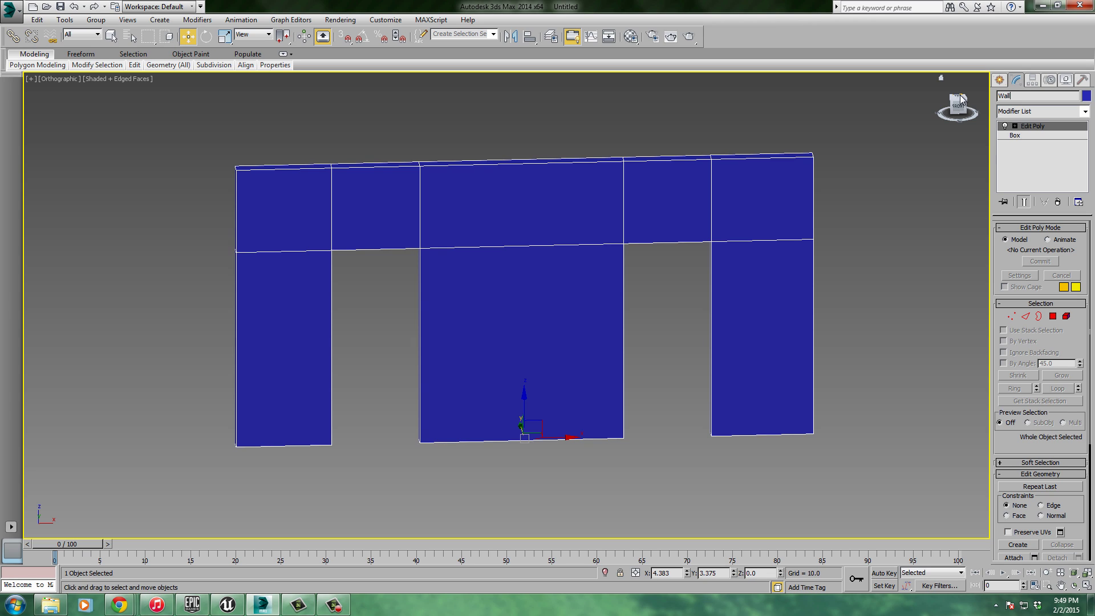
pyautogui.write('wDoorways')
pyautogui.moveTo(628, 299); pyautogui.dragTo(626, 293, button='middle')
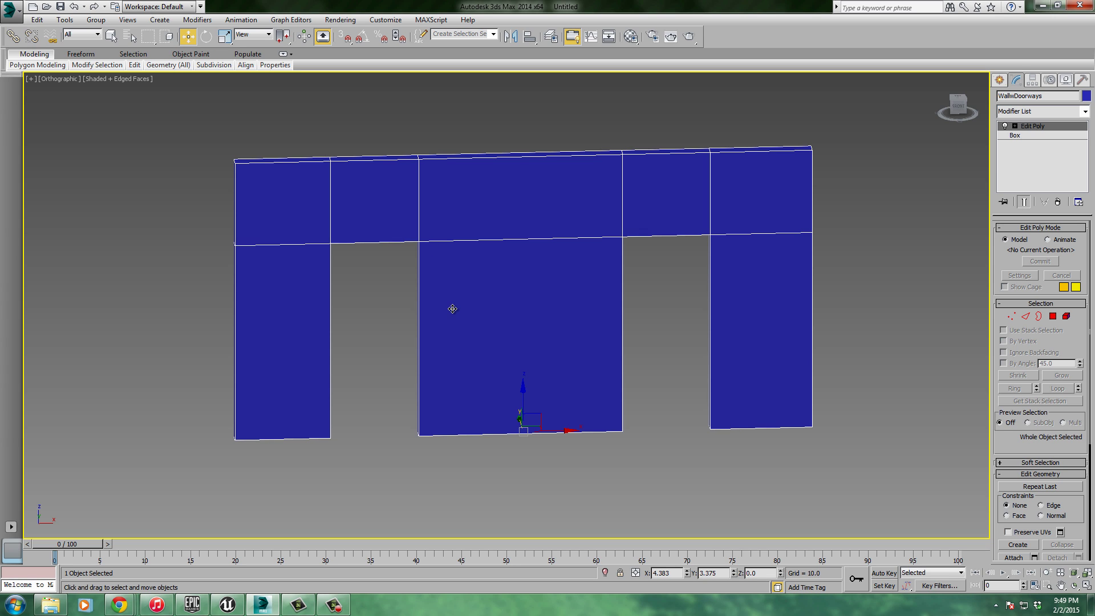
# Step: Start cloning the wall with Copy as the object type
pyautogui.moveTo(466, 296); pyautogui.dragTo(461, 300)
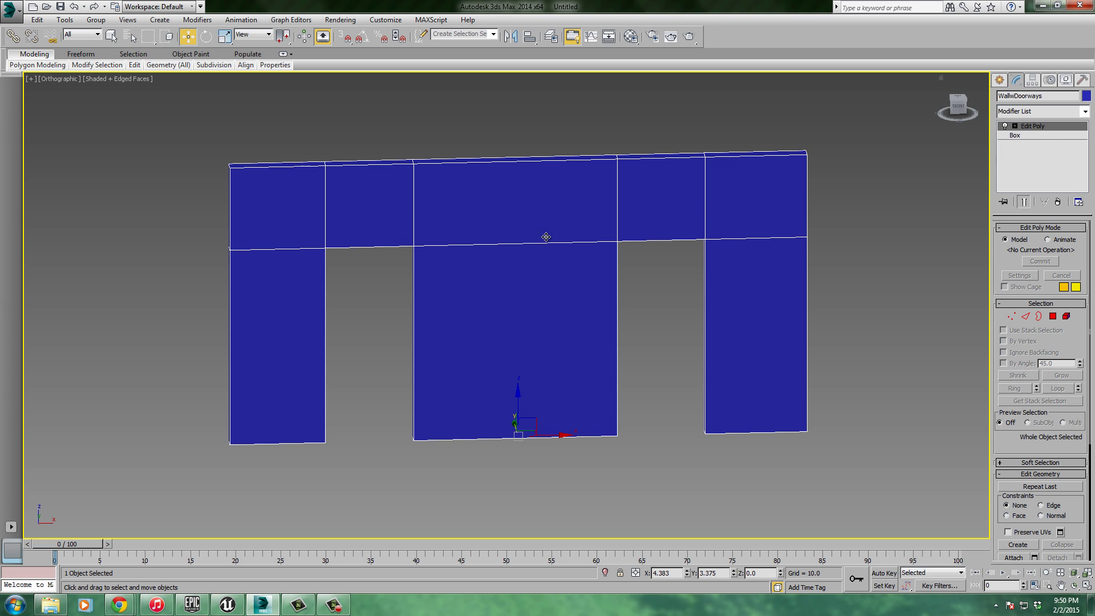
pyautogui.keyDown('alt'); pyautogui.moveTo(450, 300); pyautogui.dragTo(463, 301, button='middle'); pyautogui.keyUp('alt')
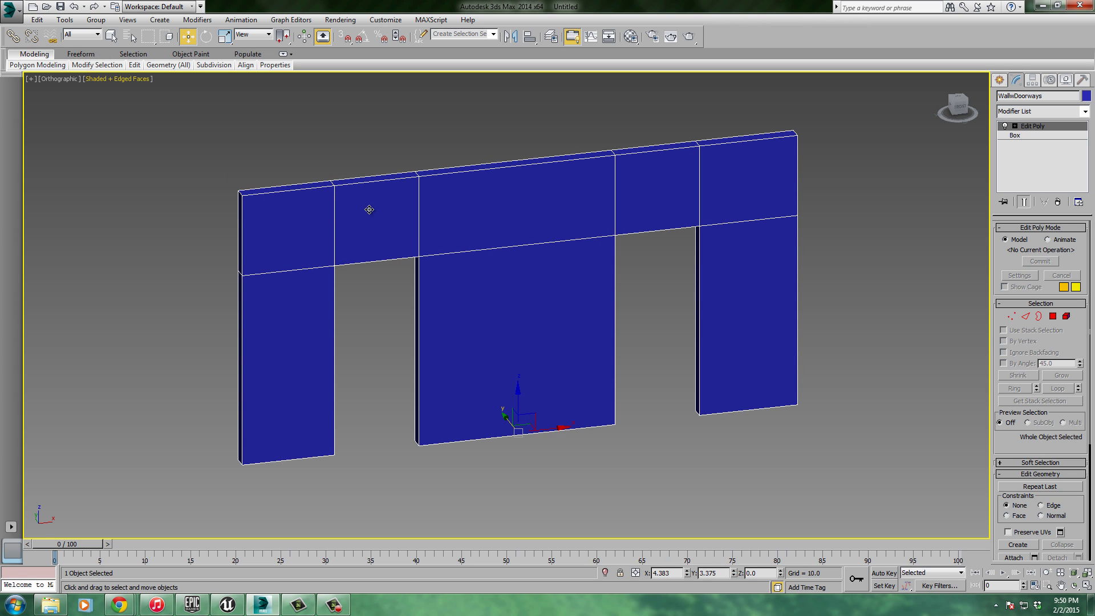
pyautogui.click(37, 22)
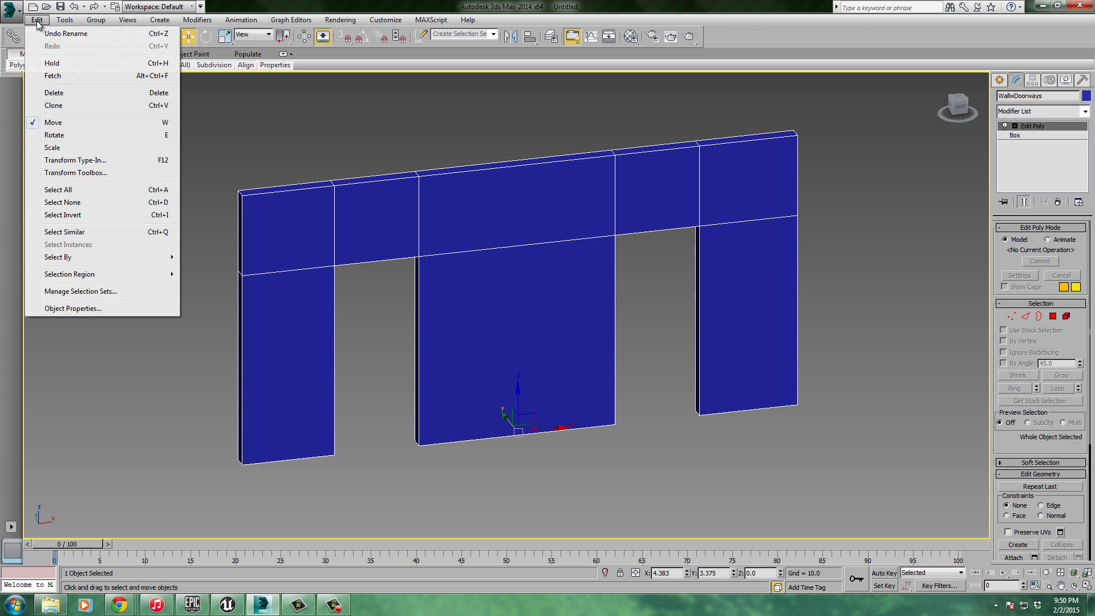
pyautogui.click(80, 105)
pyautogui.moveTo(538, 241)
pyautogui.mouseDown()
pyautogui.moveTo(521, 240)
pyautogui.moveTo(513, 211)
pyautogui.mouseUp()
pyautogui.click(479, 243)
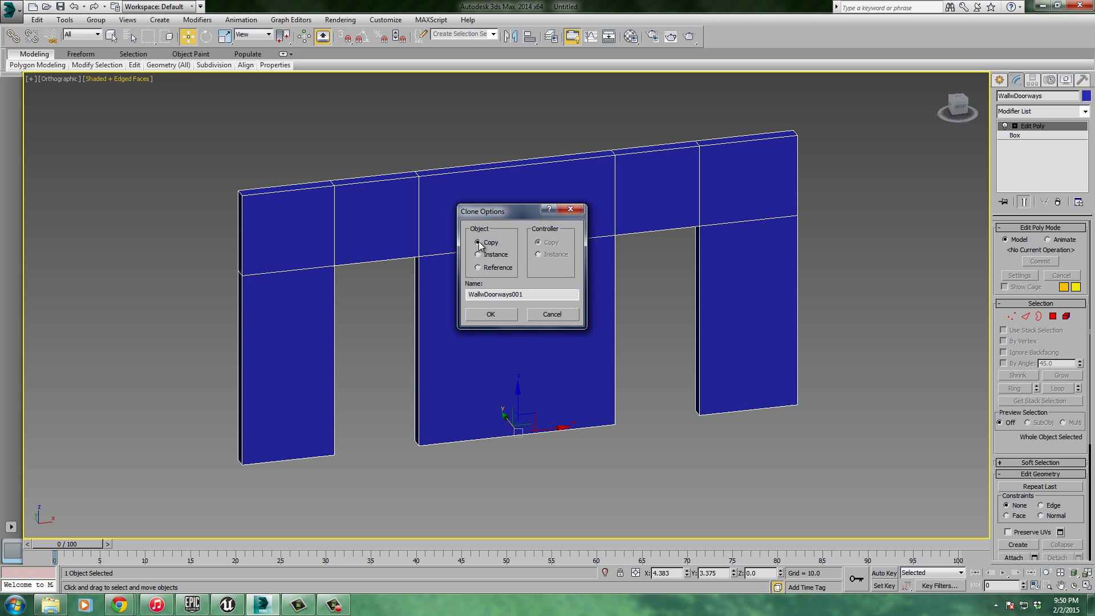
# Step: Name the clone UCX_WallwDoorways_01 and create it
pyautogui.click(534, 294)
pyautogui.press('BackSpace')
pyautogui.press('BackSpace')
pyautogui.press('BackSpace')
pyautogui.press('BackSpace')
pyautogui.write('UCX_')
pyautogui.write('01')
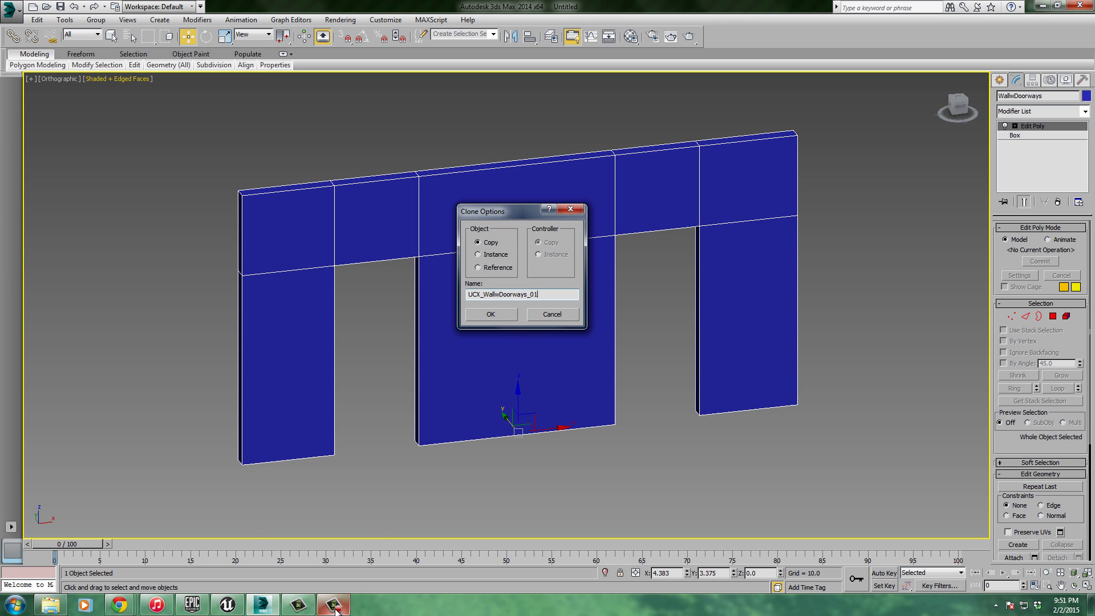
pyautogui.moveTo(335, 610)
pyautogui.click(499, 314)
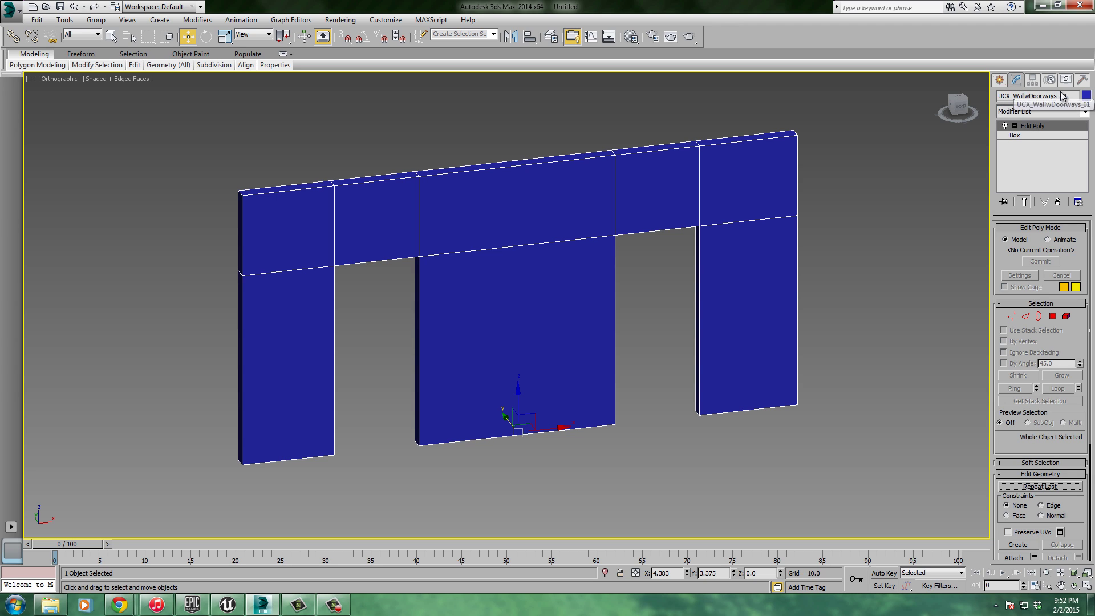
pyautogui.click(1030, 125)
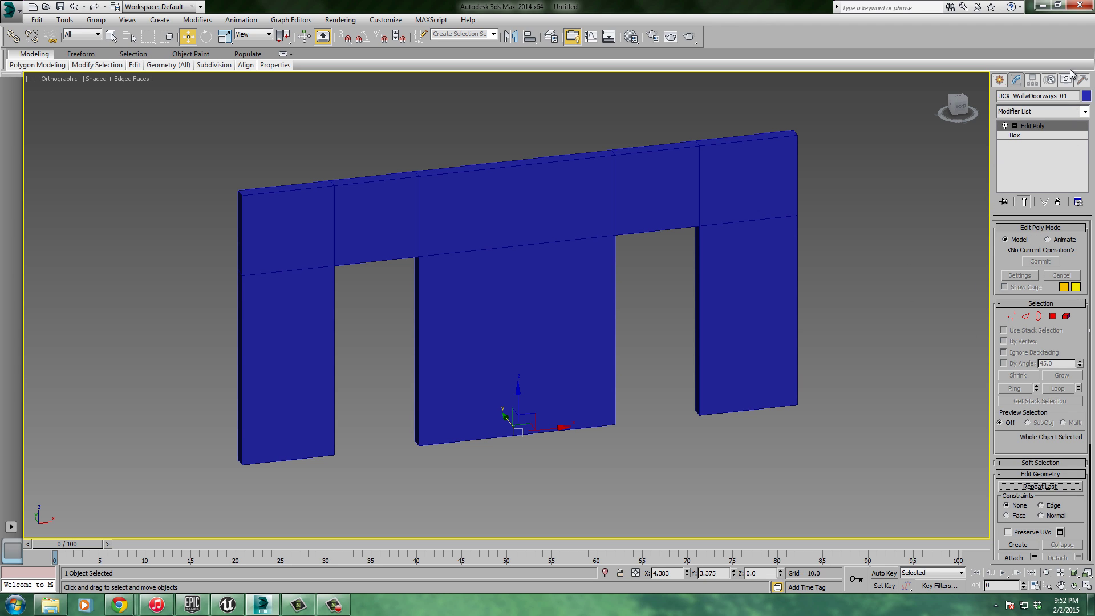
# Step: Copy the clone's object name, UCX_WallwDoorways_01, to the clipboard
pyautogui.click(1070, 96)
pyautogui.doubleClick(1072, 95)
pyautogui.hotkey('ctrl', 'c')
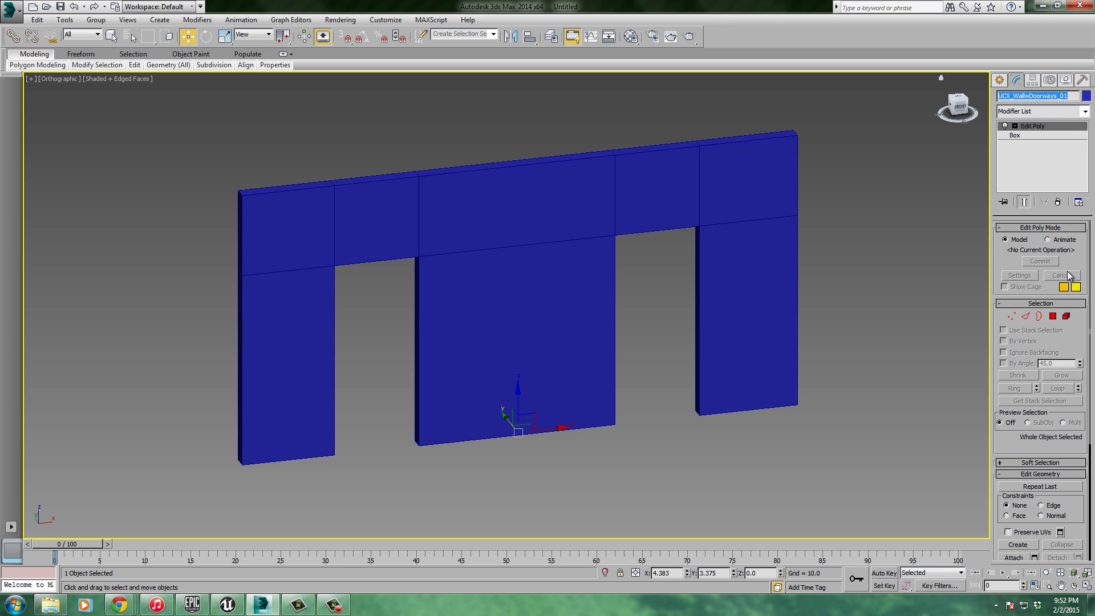
# Step: Select the clone's right-hand lower pier polygons, excluding the top band, and detach them as a separate object
pyautogui.click(1067, 318)
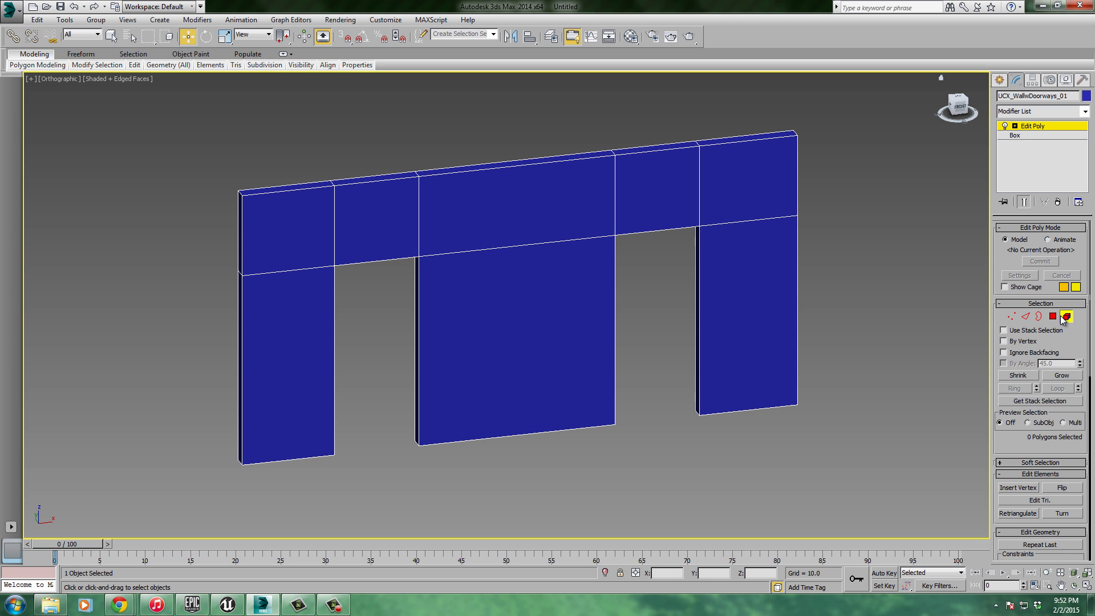
pyautogui.moveTo(839, 293); pyautogui.dragTo(669, 456)
pyautogui.click(1054, 317)
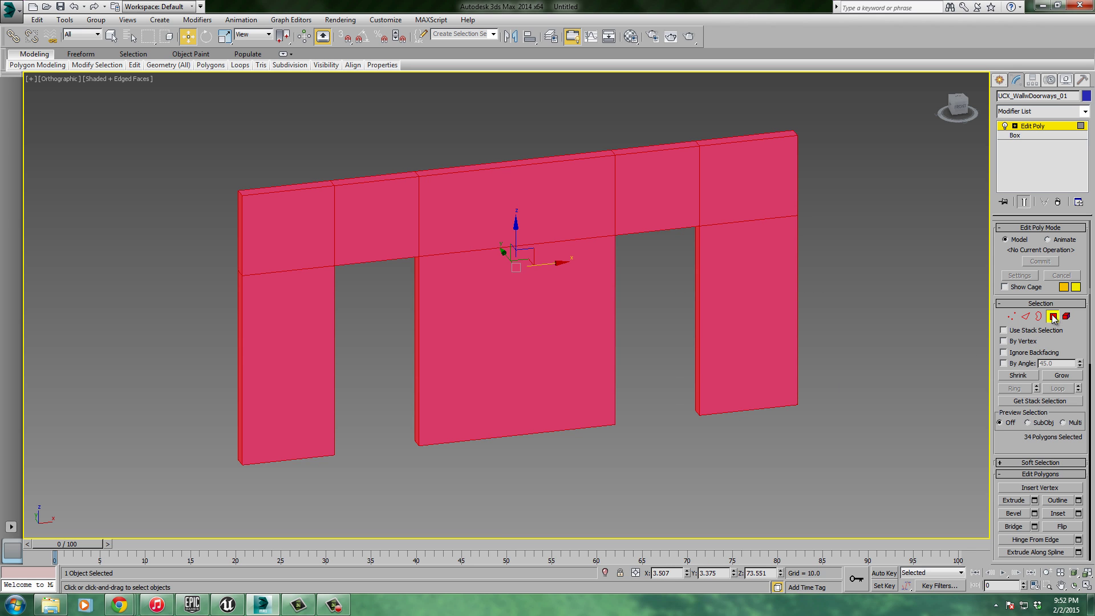
pyautogui.click(834, 334)
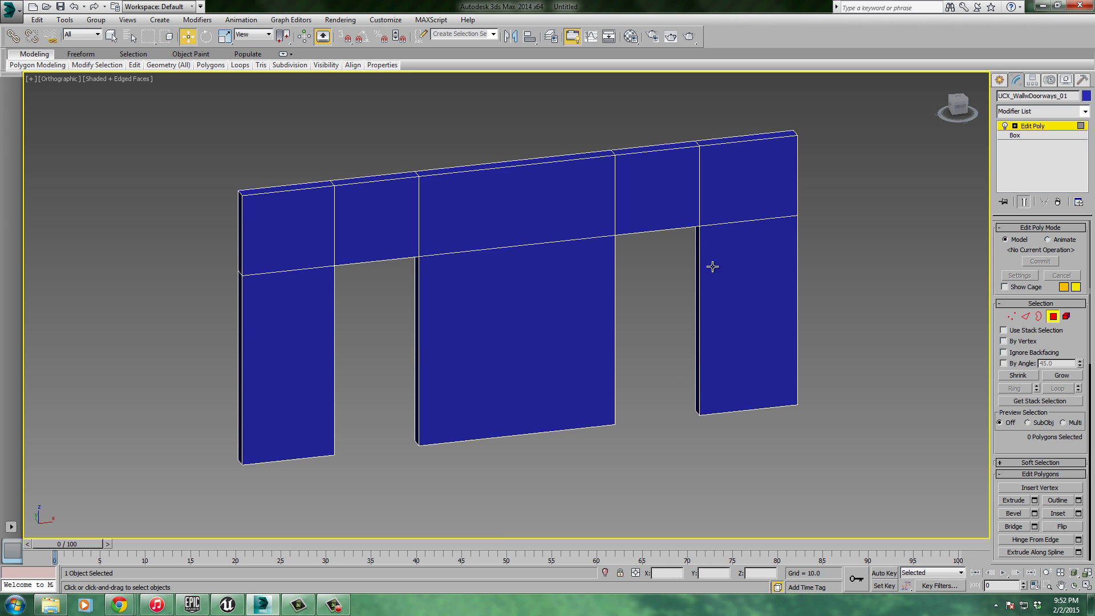
pyautogui.moveTo(716, 361)
pyautogui.keyDown('alt'); pyautogui.mouseDown(button='middle')
pyautogui.moveTo(701, 367)
pyautogui.moveTo(642, 306)
pyautogui.mouseUp(button='middle'); pyautogui.keyUp('alt')
pyautogui.moveTo(675, 466); pyautogui.dragTo(847, 269)
pyautogui.keyDown('alt'); pyautogui.moveTo(803, 281); pyautogui.dragTo(704, 247, button='middle'); pyautogui.keyUp('alt')
pyautogui.click(953, 105)
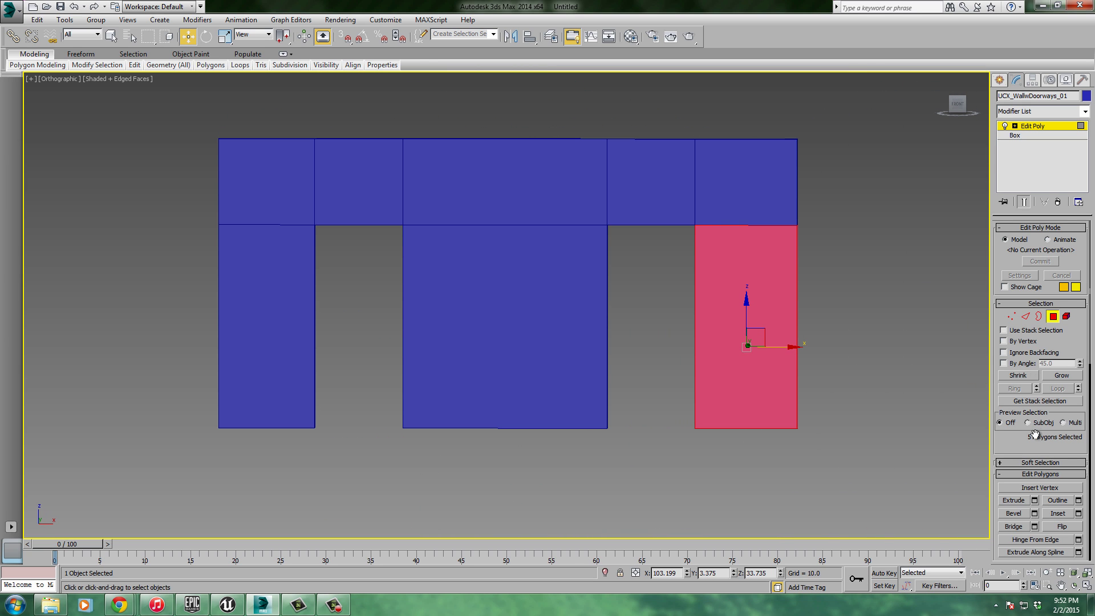
pyautogui.scroll(-5, 1062, 329)
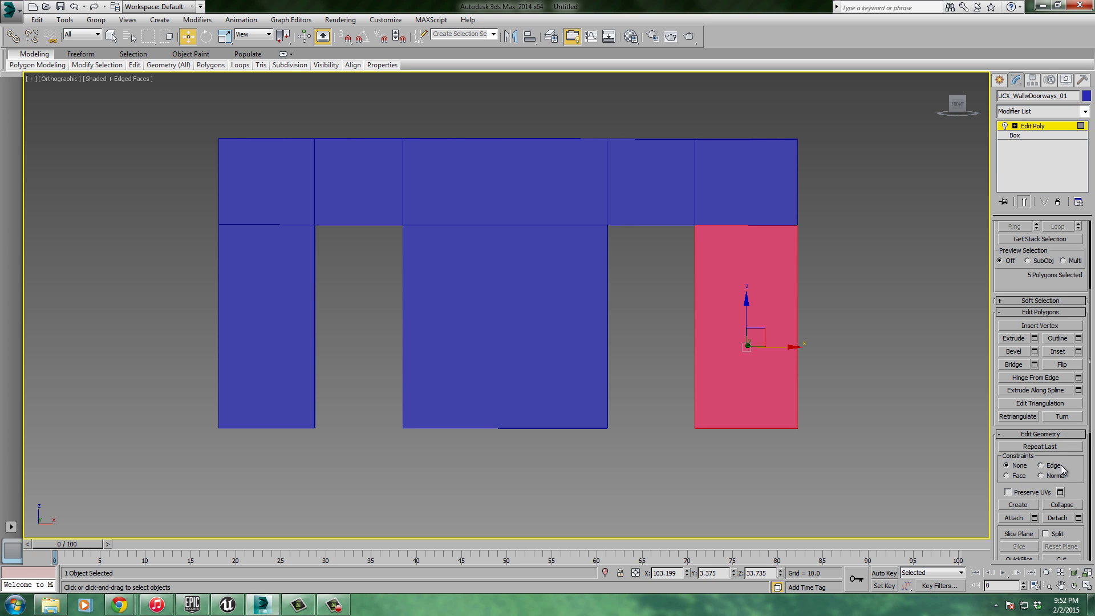
pyautogui.moveTo(1073, 476); pyautogui.dragTo(1065, 320)
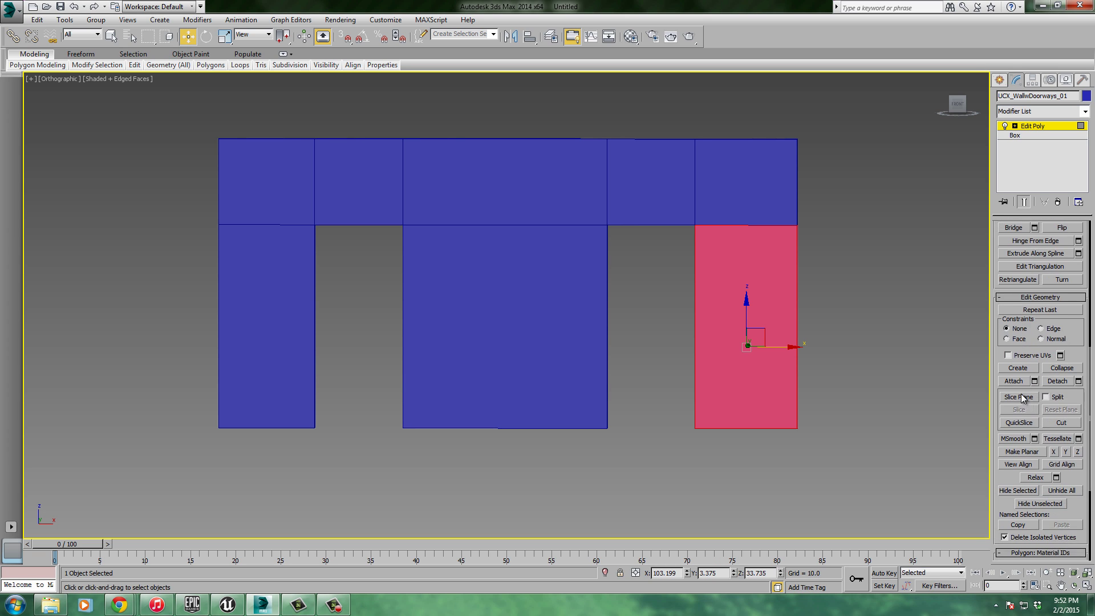
pyautogui.click(1058, 381)
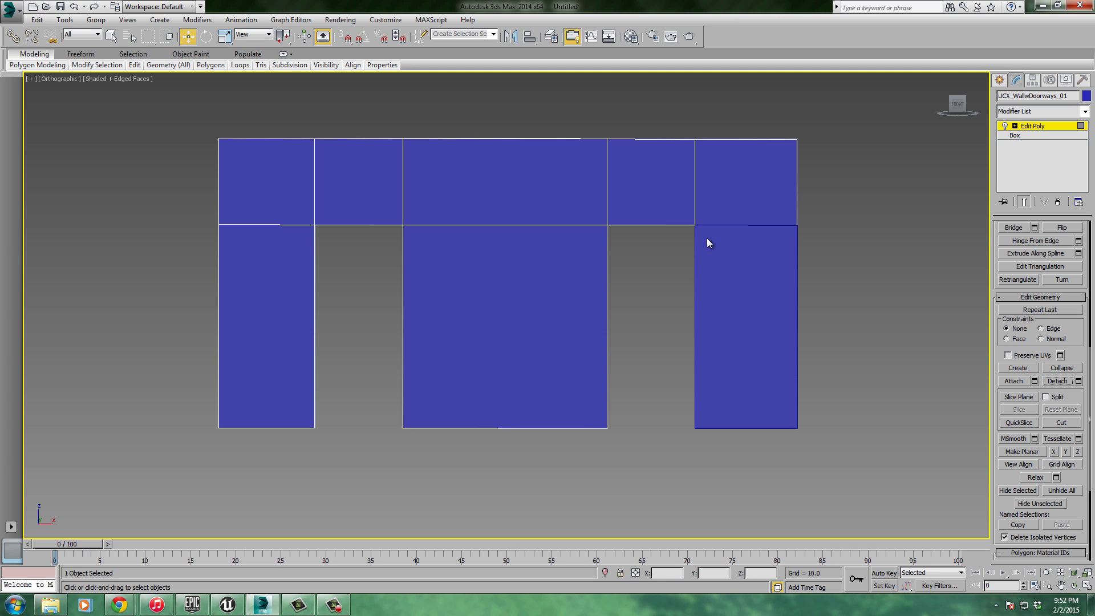
# Step: Detach the clone's middle lower pier polygons as a new object, reusing the copied UCX_WallwDoorways name
pyautogui.click(718, 267)
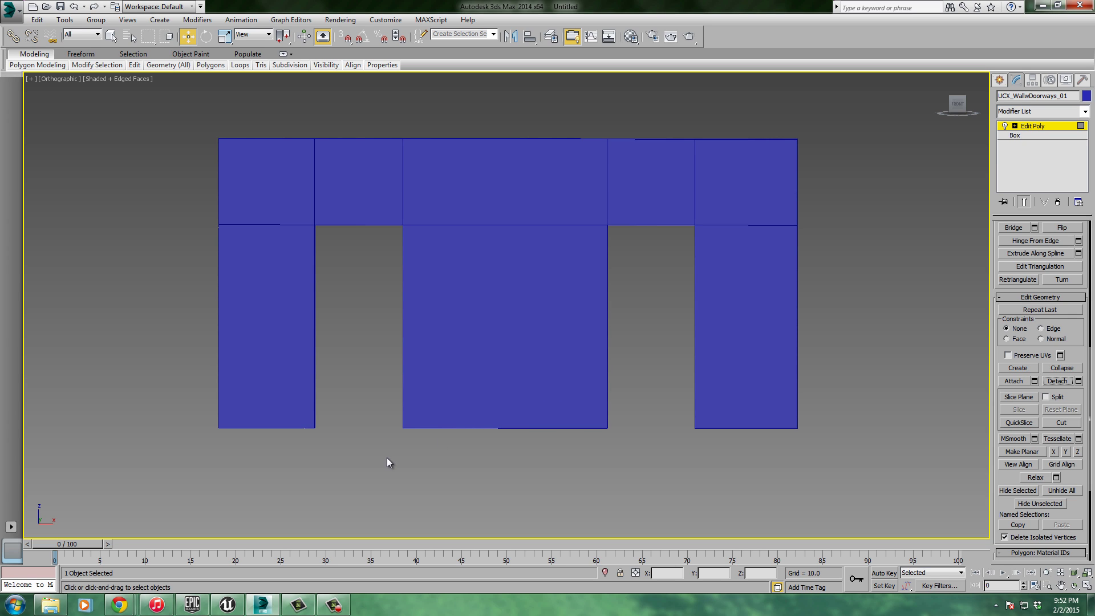
pyautogui.moveTo(507, 414); pyautogui.dragTo(572, 346)
pyautogui.moveTo(627, 255); pyautogui.dragTo(628, 255)
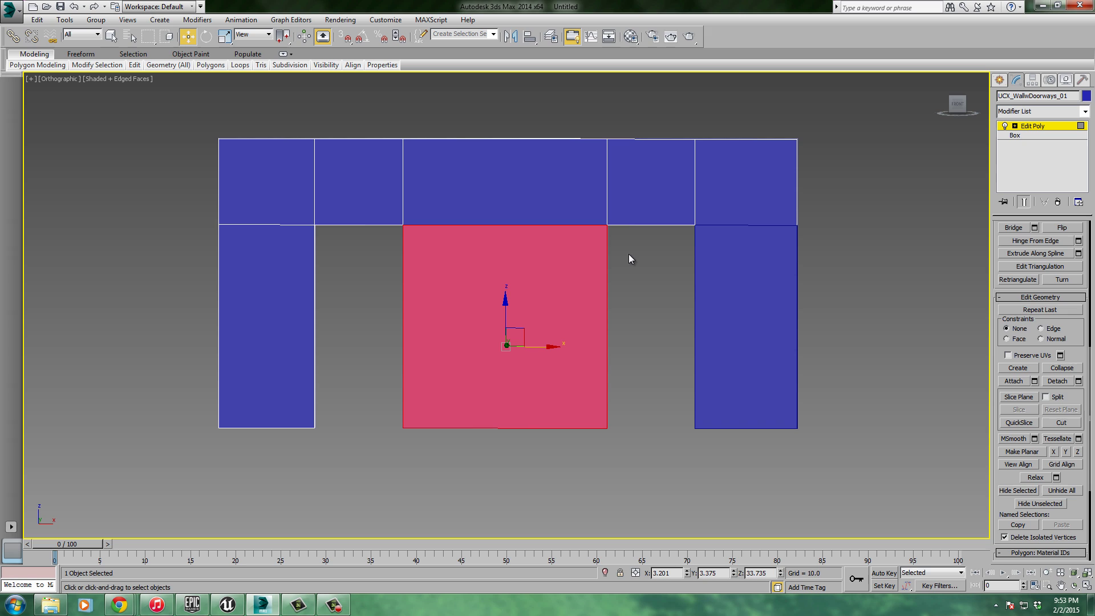
pyautogui.click(1078, 381)
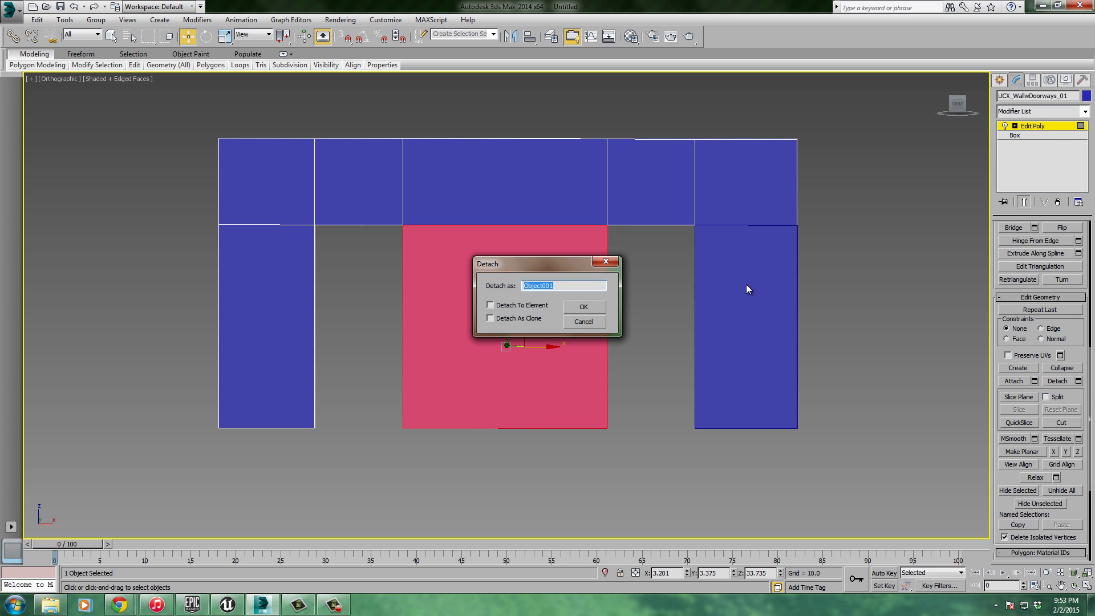
pyautogui.moveTo(530, 215); pyautogui.dragTo(488, 138)
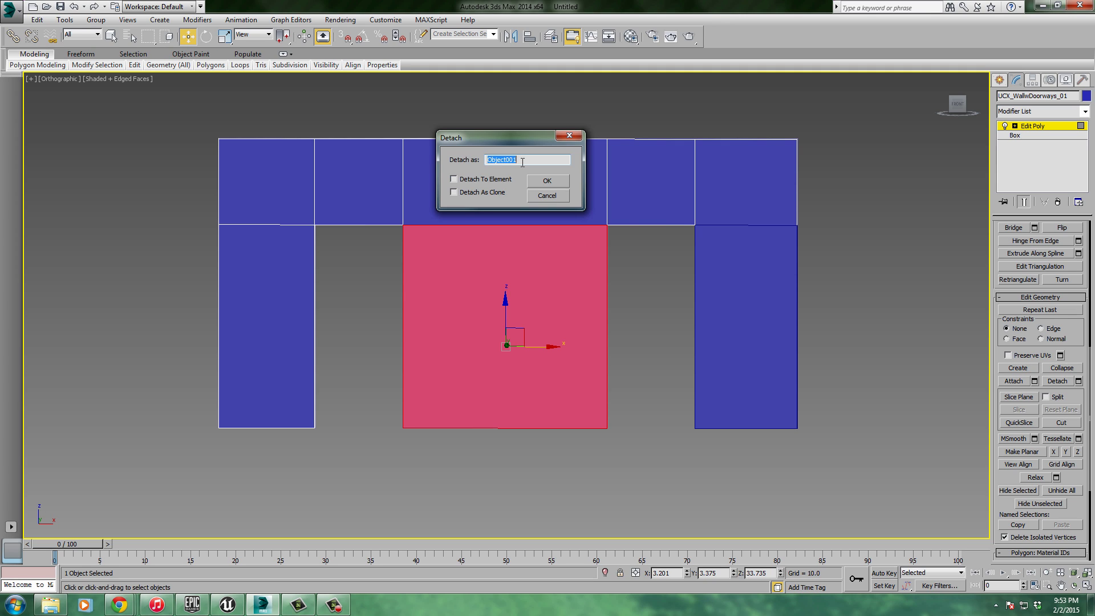
pyautogui.hotkey('ctrl', 'v')
pyautogui.click(547, 182)
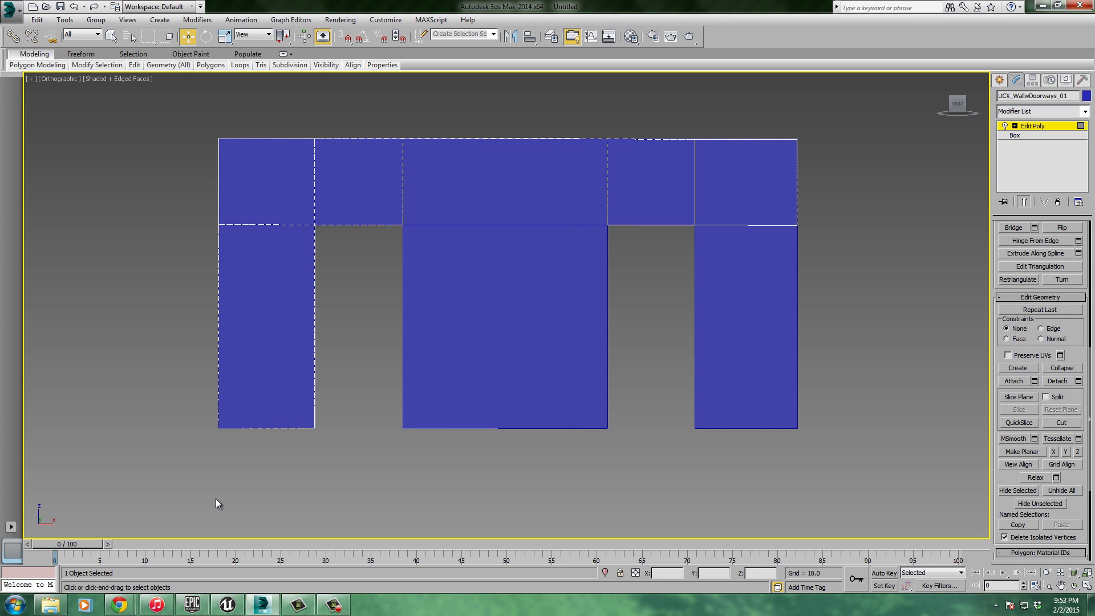
# Step: Detach the clone's left-hand lower pier polygons as a new object named UCX_WallwDoorways_04
pyautogui.moveTo(199, 457); pyautogui.dragTo(356, 268)
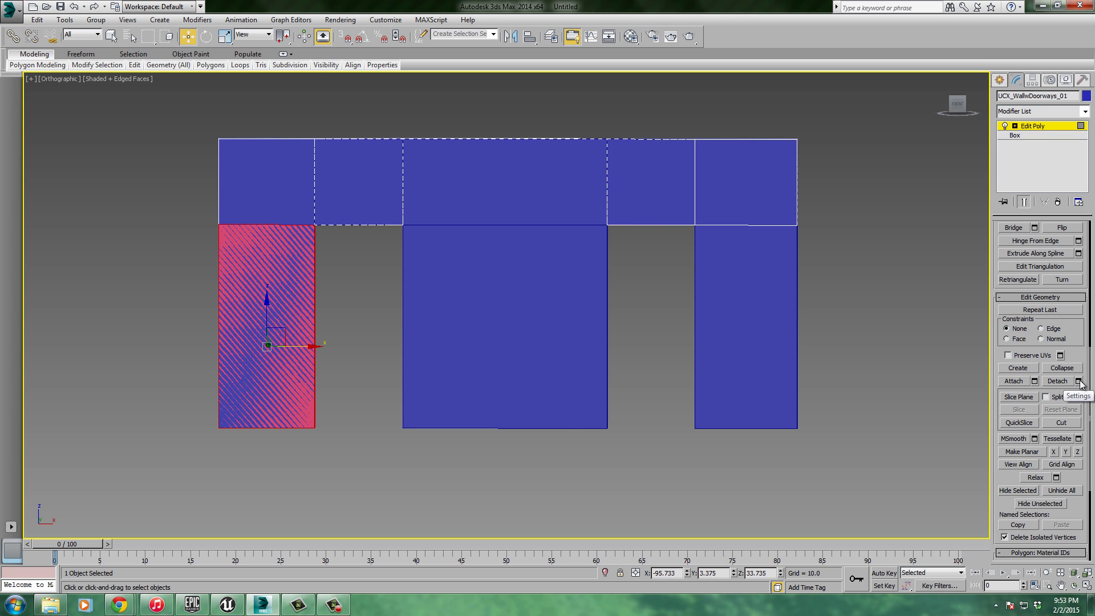
pyautogui.click(1057, 381)
pyautogui.hotkey('ctrl', 'v')
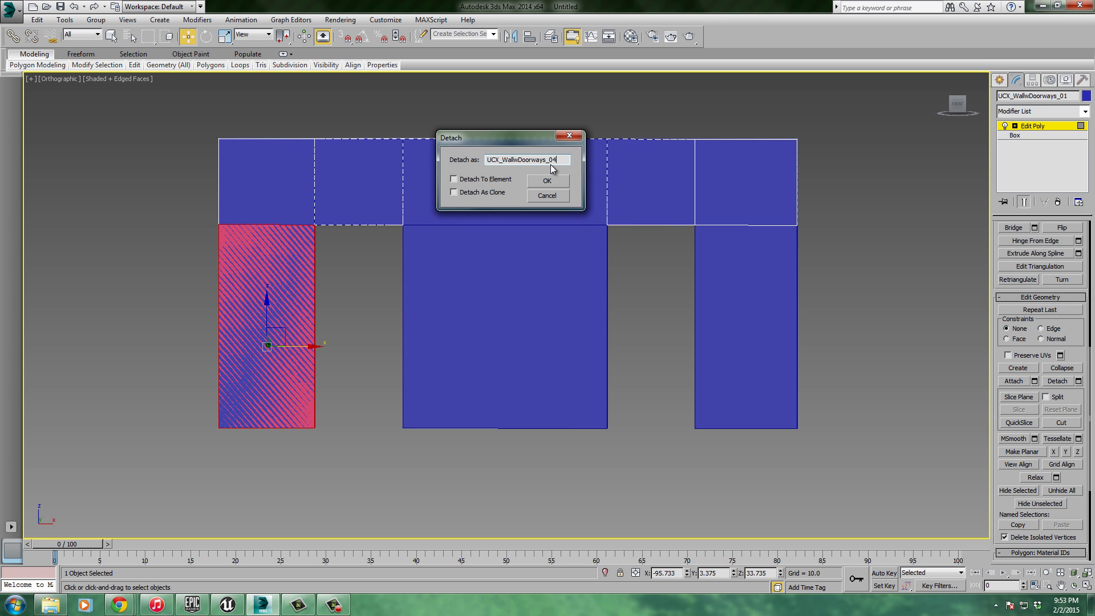
pyautogui.click(551, 182)
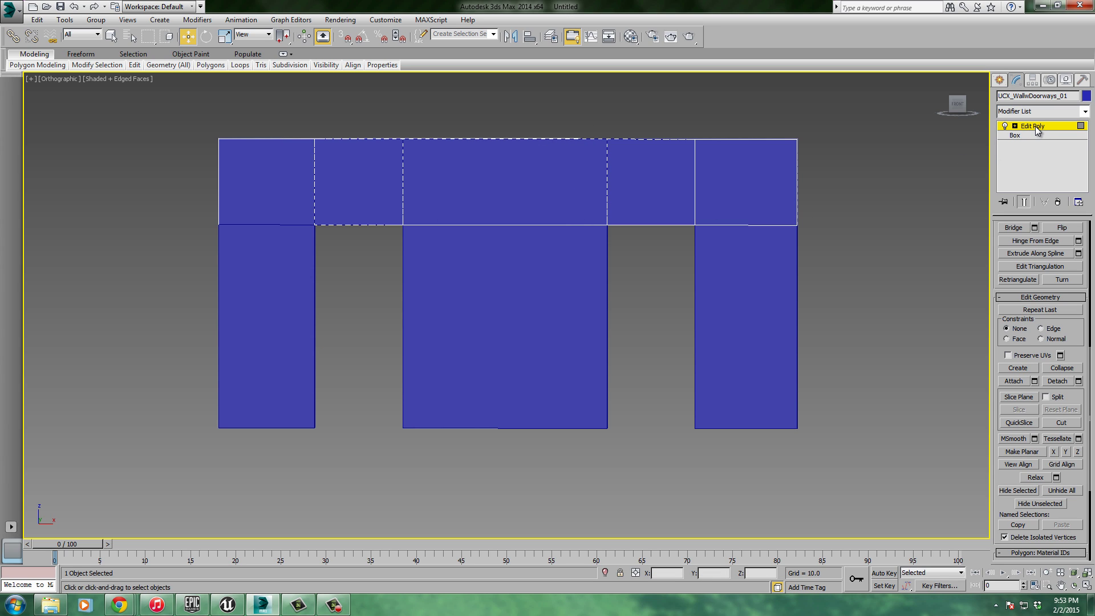
# Step: Exit polygon editing and rename the detached right-hand pier UCX_WallwDoorways_02
pyautogui.click(1035, 125)
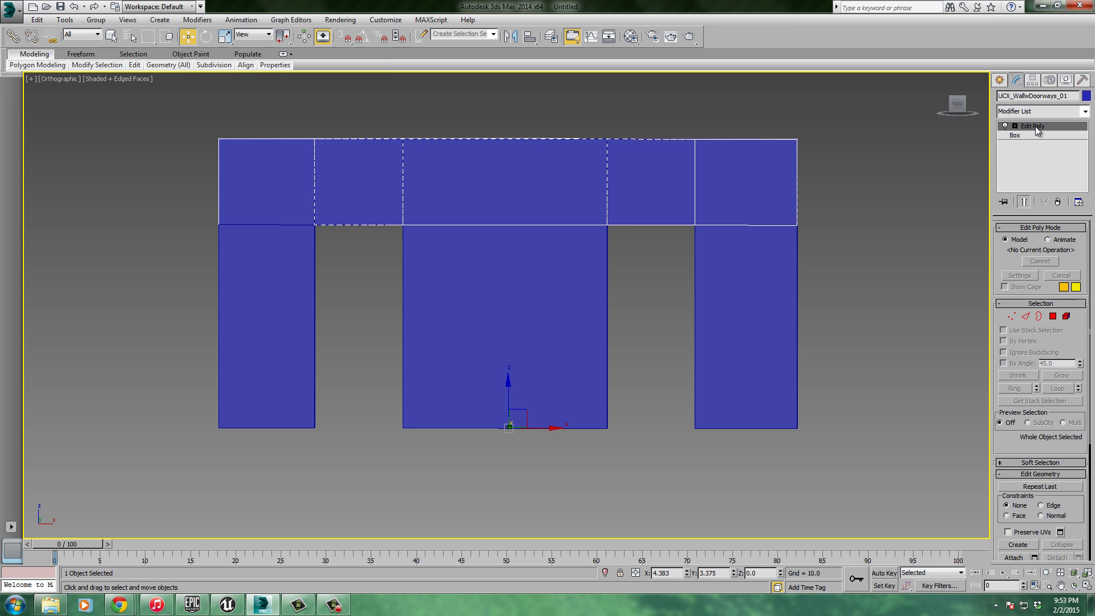
pyautogui.click(756, 285)
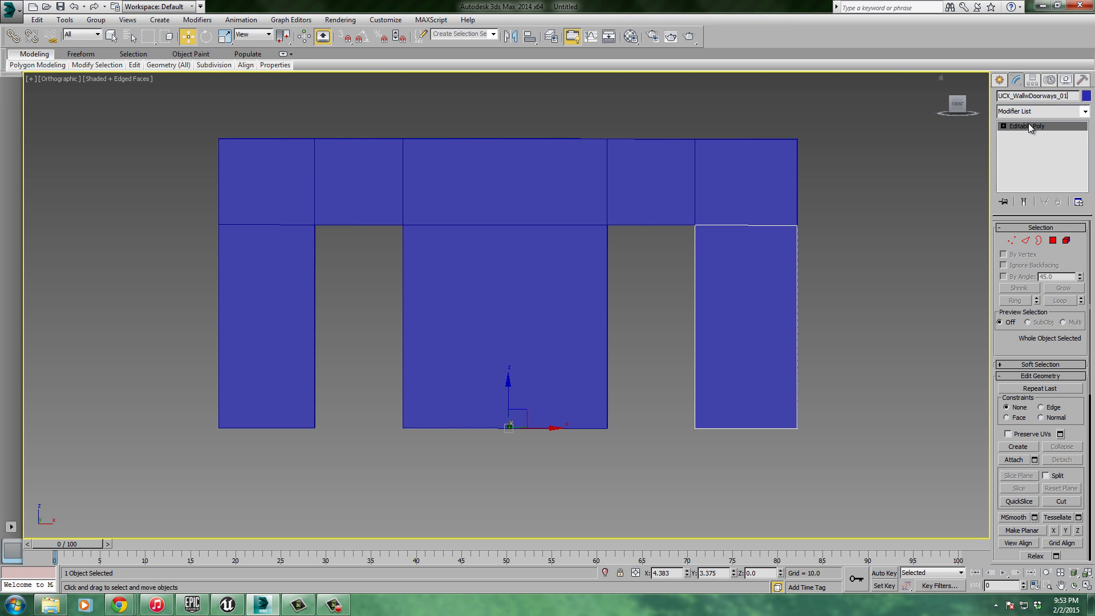
pyautogui.press('Return')
pyautogui.press('BackSpace')
pyautogui.write('2')
pyautogui.moveTo(560, 303); pyautogui.dragTo(552, 309, button='middle')
# Step: Check the object names of the wall, the top band and each detached pier by selecting them one at a time
pyautogui.click(822, 249)
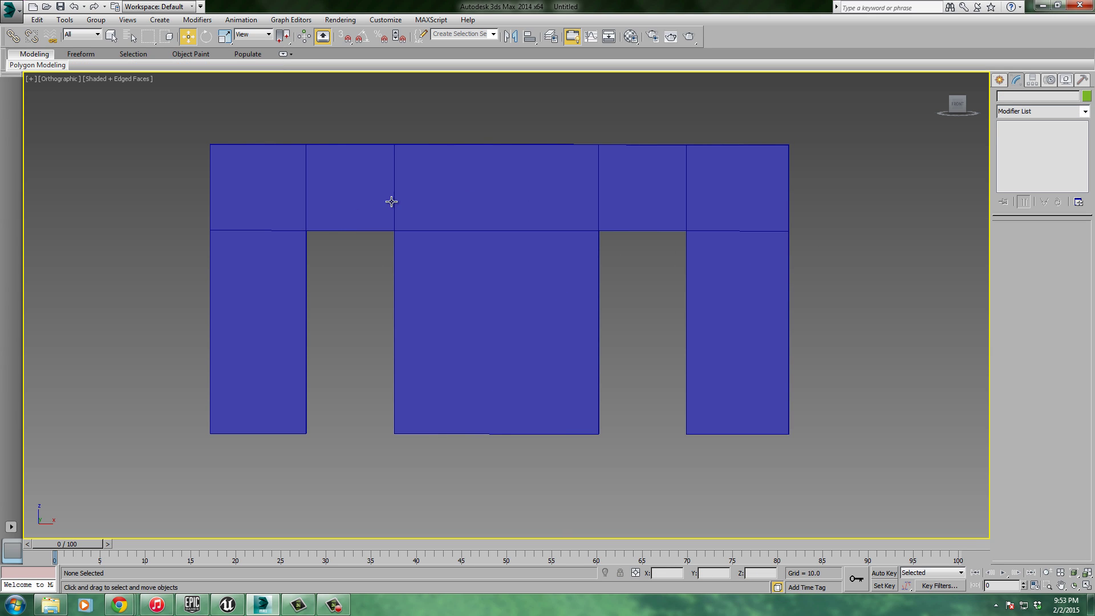
pyautogui.click(366, 194)
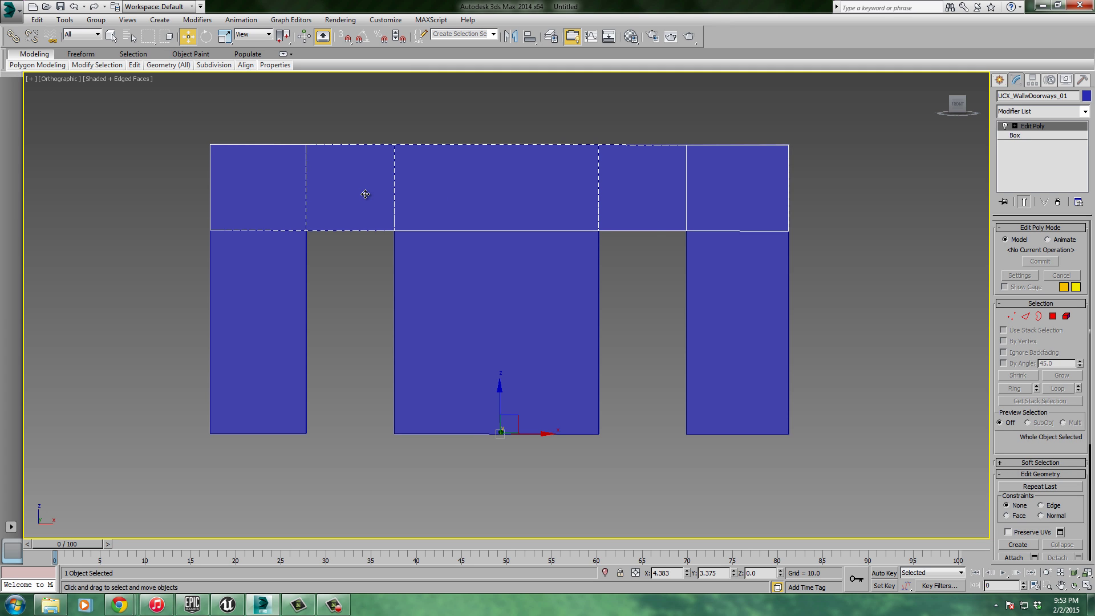
pyautogui.click(366, 195)
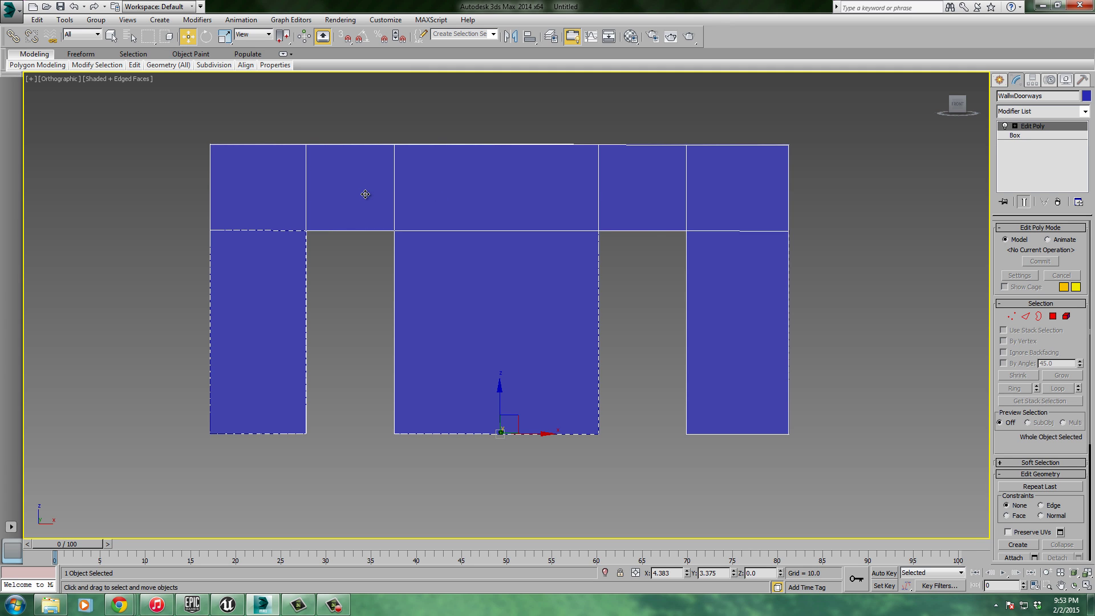
pyautogui.click(284, 254)
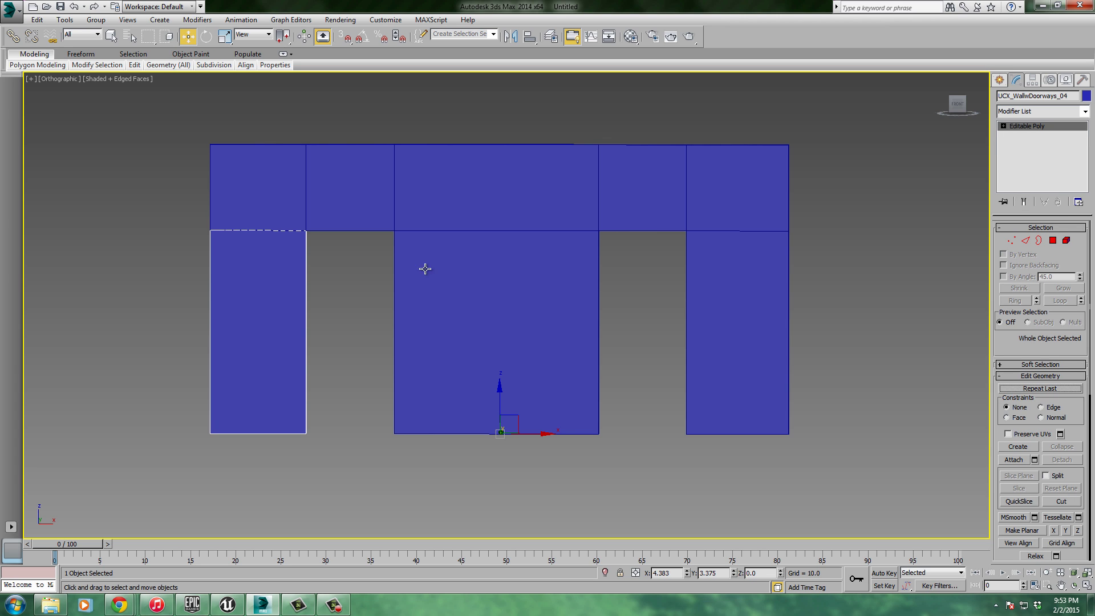
pyautogui.click(461, 274)
pyautogui.click(733, 307)
pyautogui.click(738, 200)
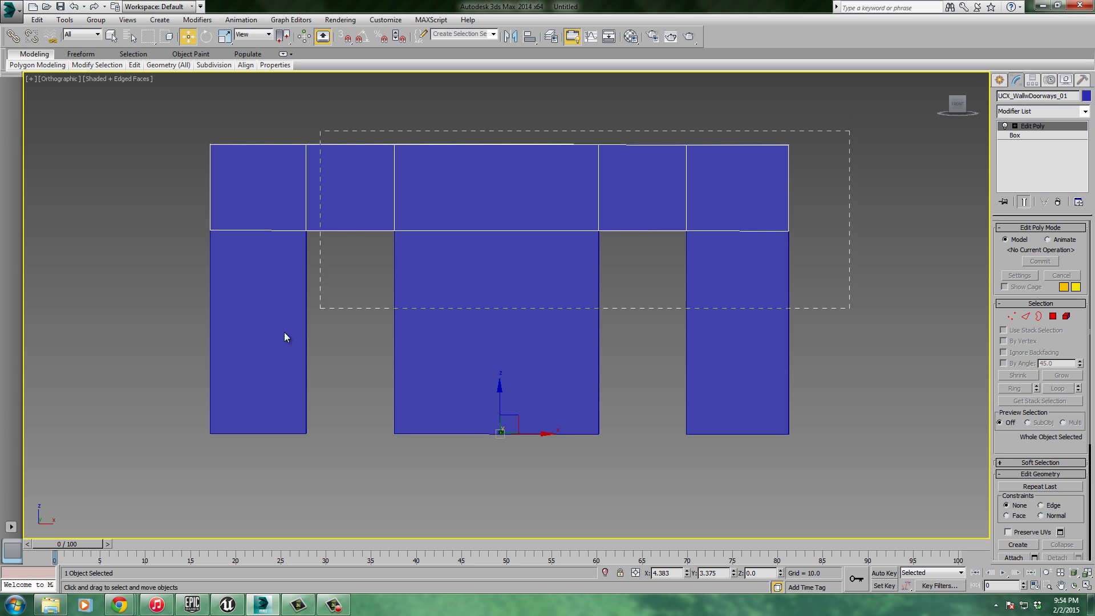
# Step: Select the wall together with its four collision pieces
pyautogui.moveTo(158, 408); pyautogui.dragTo(160, 406)
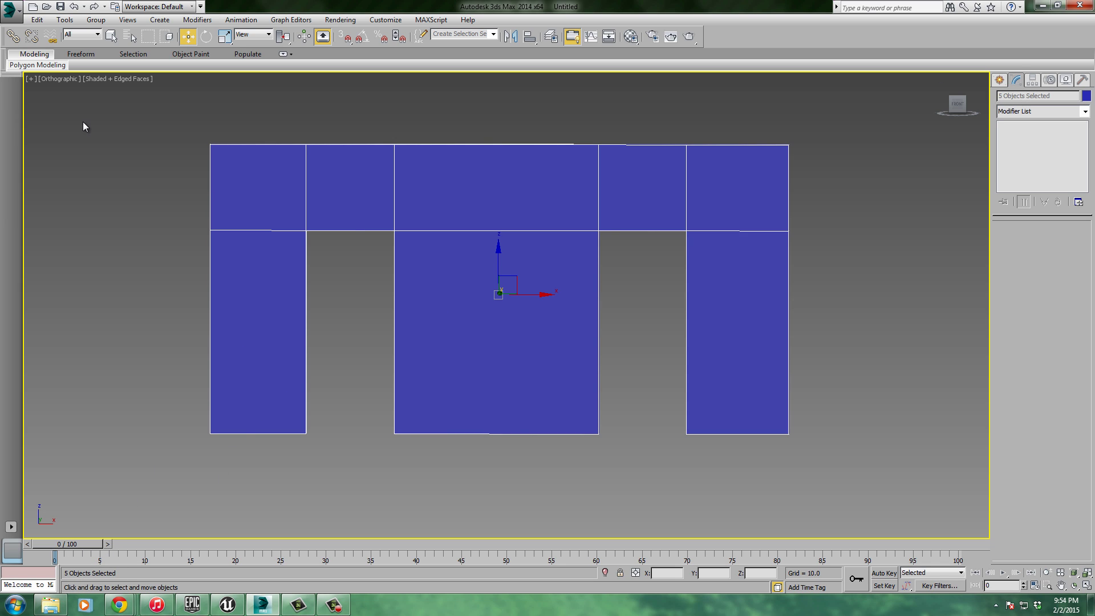
pyautogui.click(11, 15)
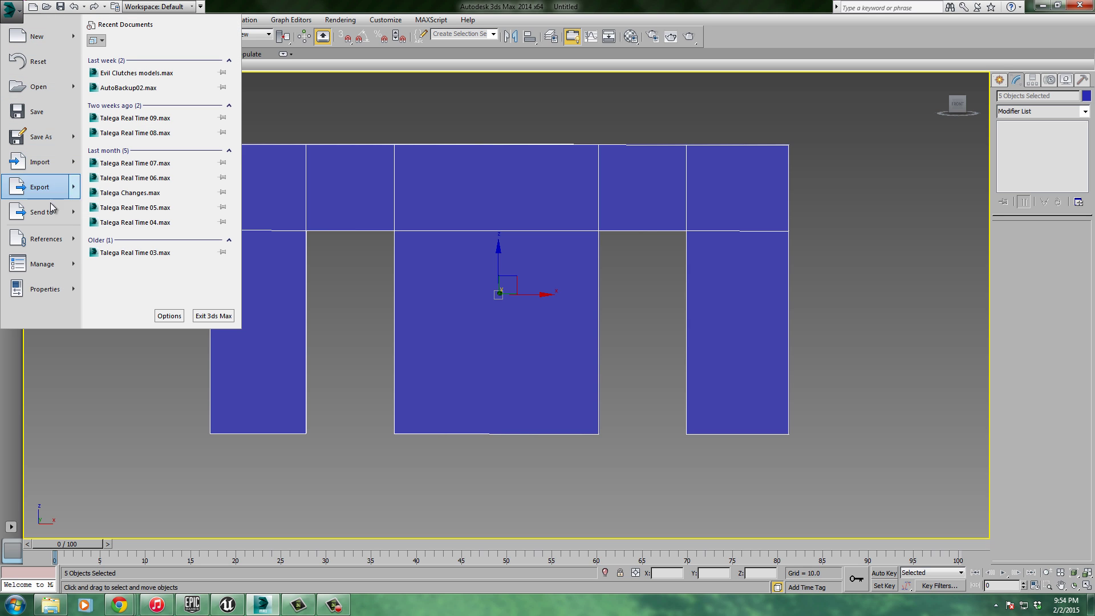
pyautogui.moveTo(51, 184)
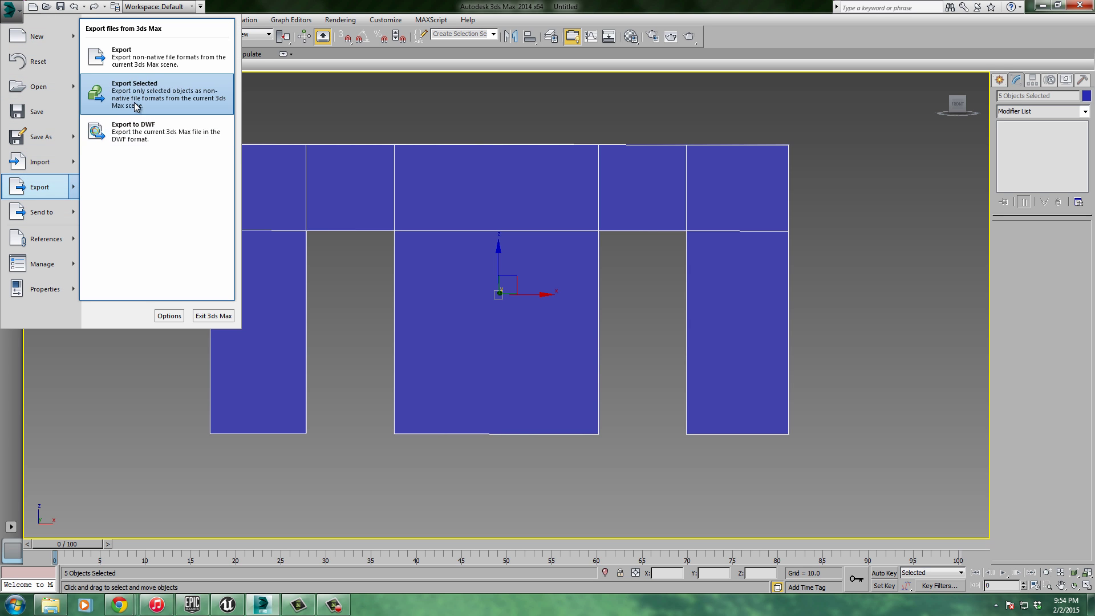
pyautogui.click(147, 100)
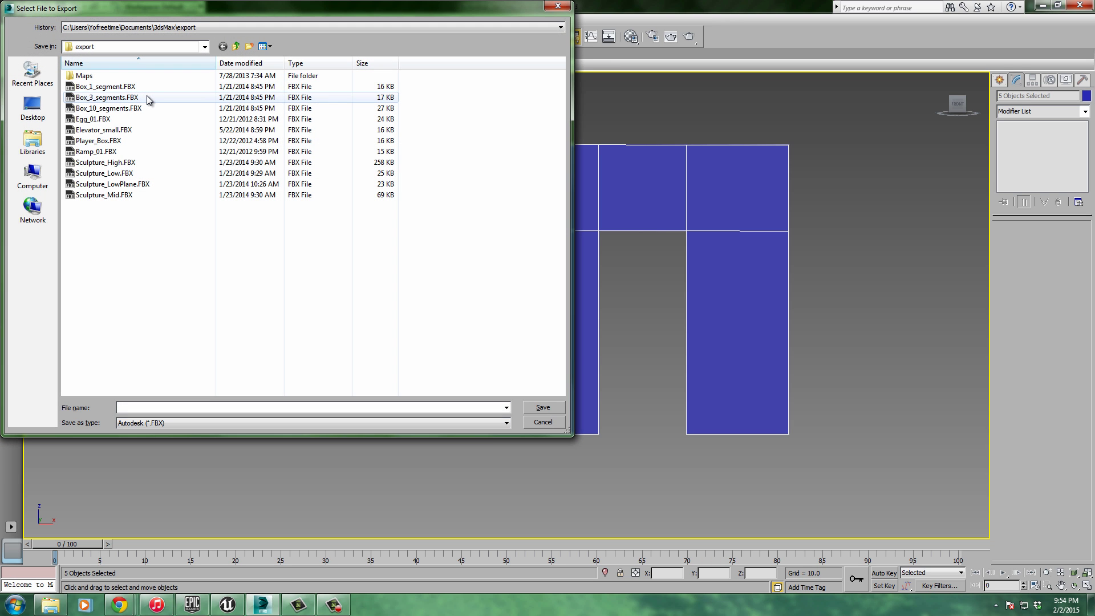
pyautogui.click(553, 6)
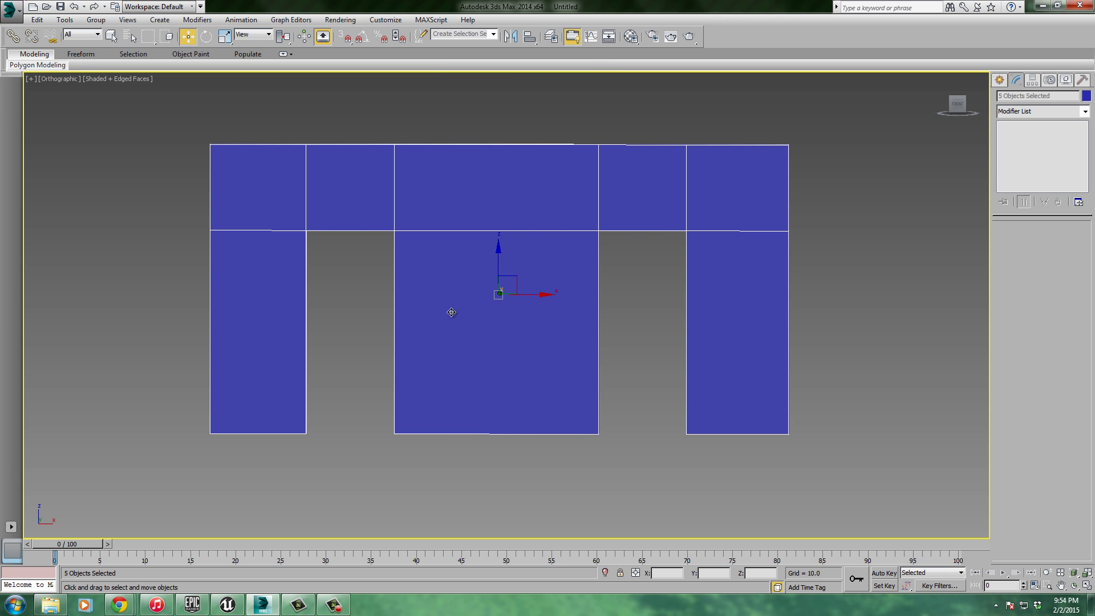
# Step: Center the pivots of all five selected wall objects on their own geometry and leave pivot adjustment
pyautogui.moveTo(452, 310); pyautogui.dragTo(408, 354, button='middle')
pyautogui.keyDown('alt'); pyautogui.moveTo(477, 428); pyautogui.dragTo(478, 349, button='middle'); pyautogui.keyUp('alt')
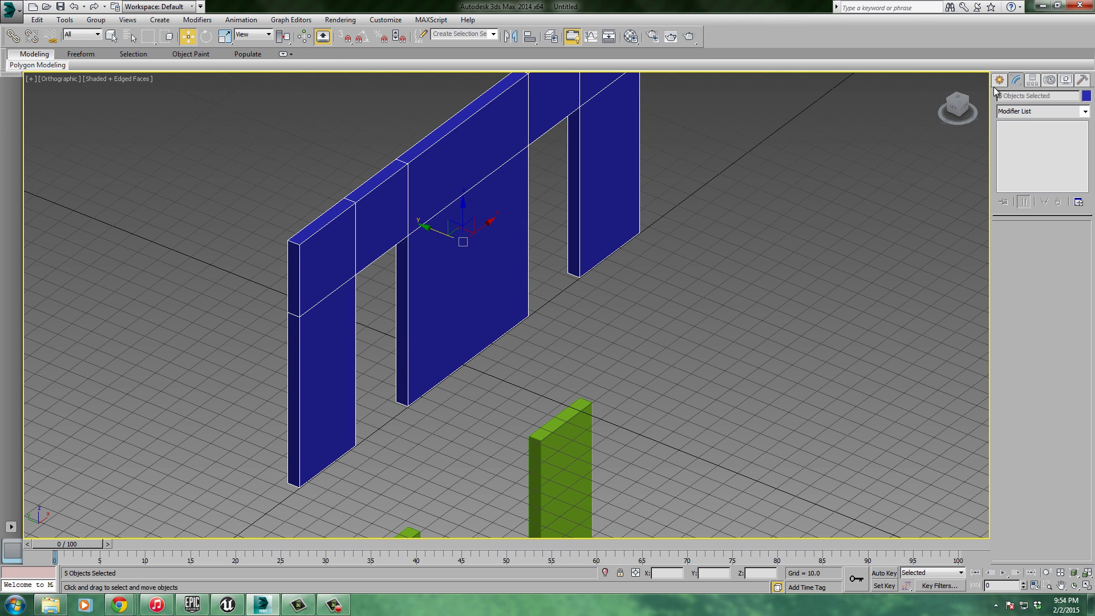
pyautogui.click(1033, 81)
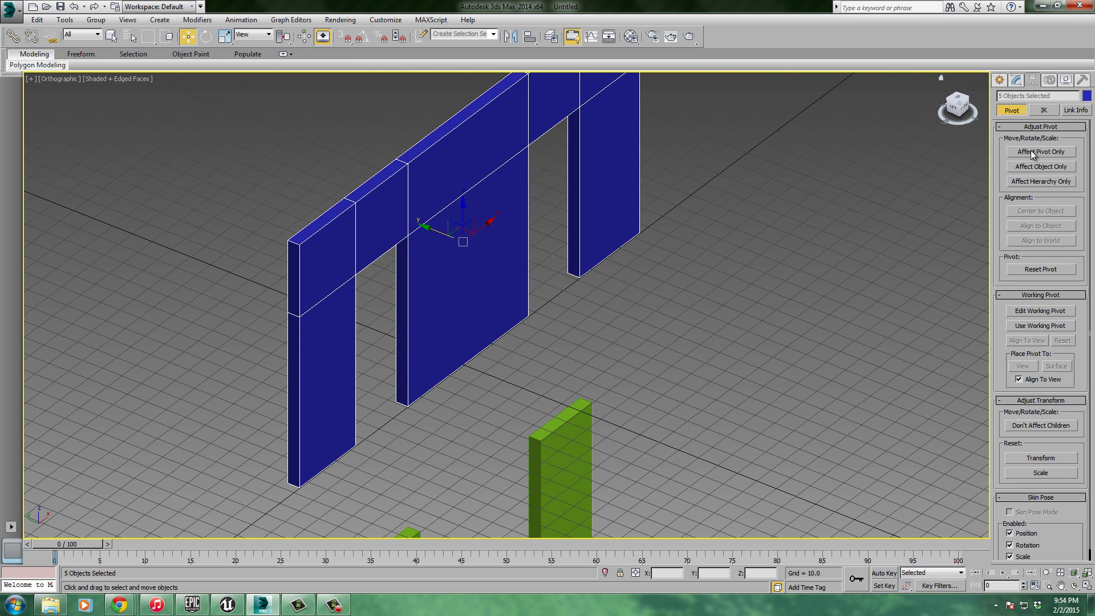
pyautogui.click(1034, 153)
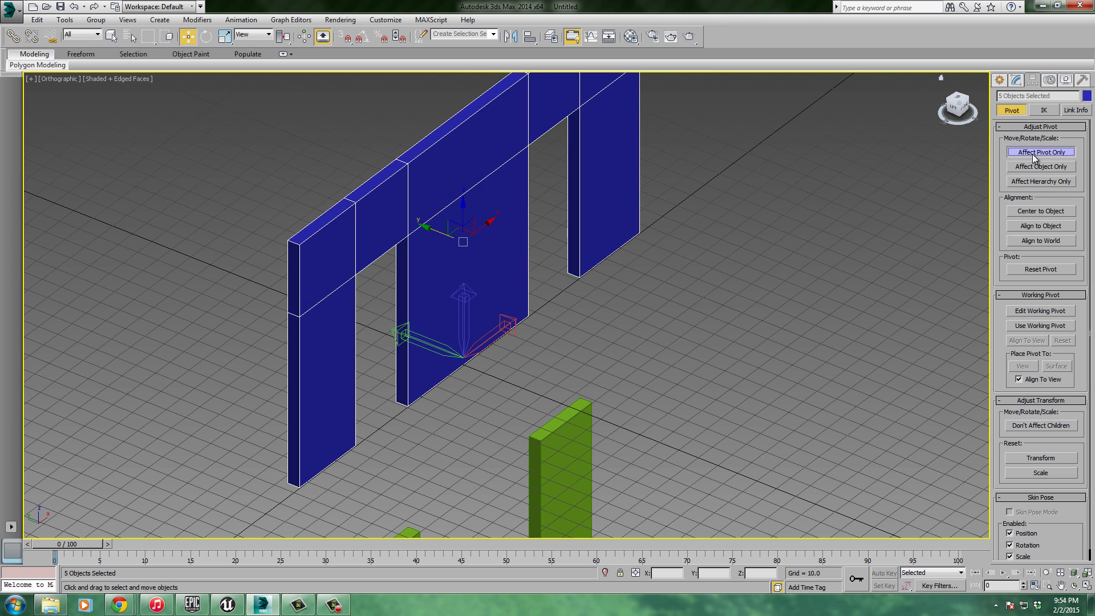
pyautogui.click(1034, 211)
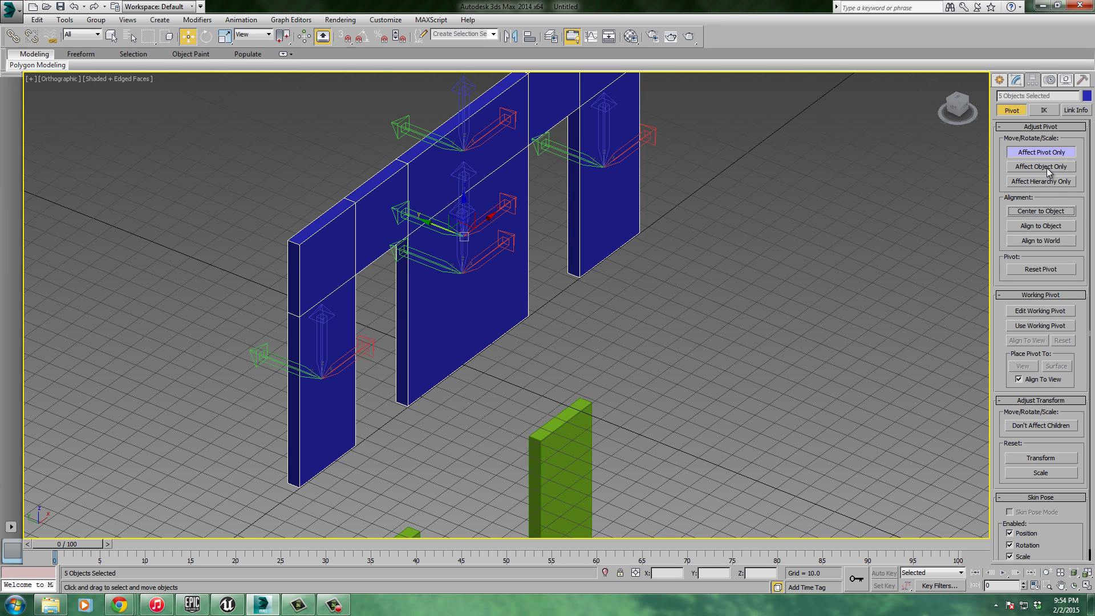
pyautogui.click(1043, 152)
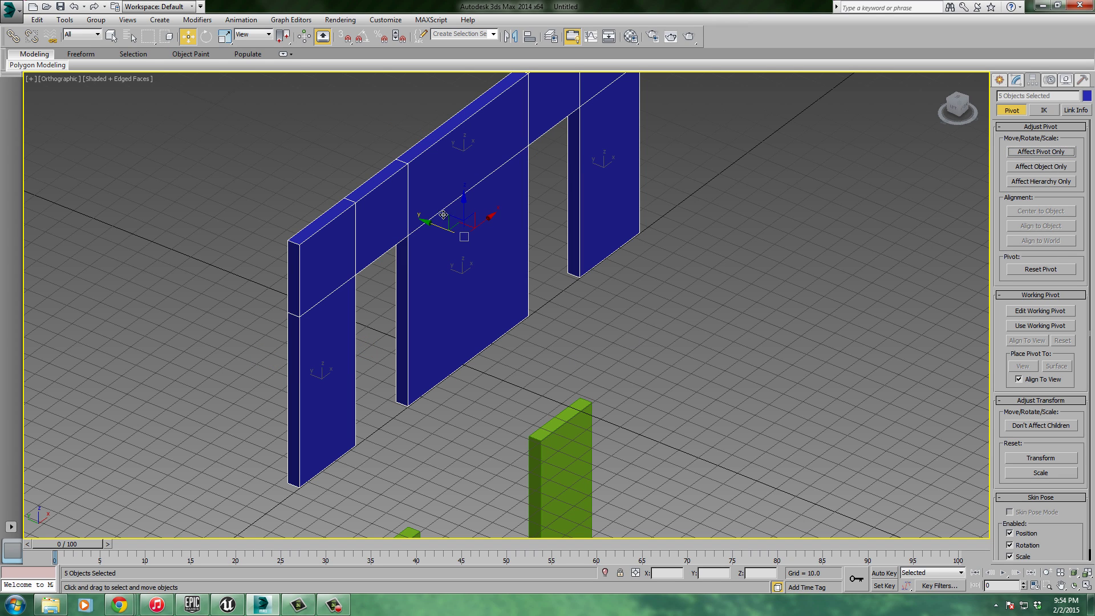
# Step: Set the absolute world Y position of the five selected wall objects to 3
pyautogui.rightClick(188, 36)
pyautogui.moveTo(190, 95); pyautogui.dragTo(186, 116)
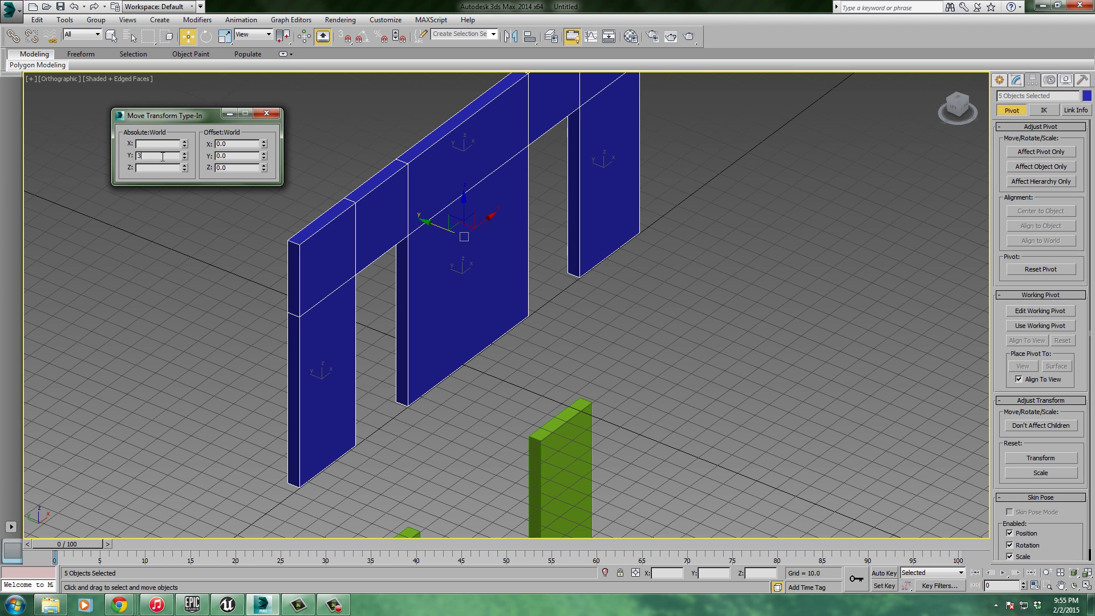
pyautogui.press('Return')
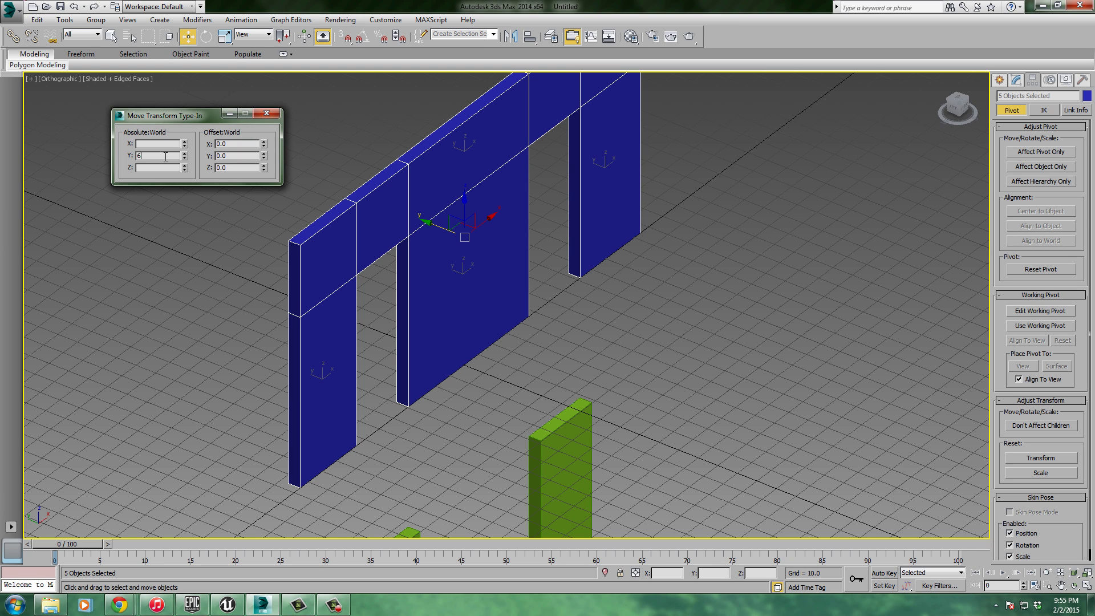
# Step: Try absolute world Y positions of 6 and -10 for the five selected wall objects
pyautogui.press('Return')
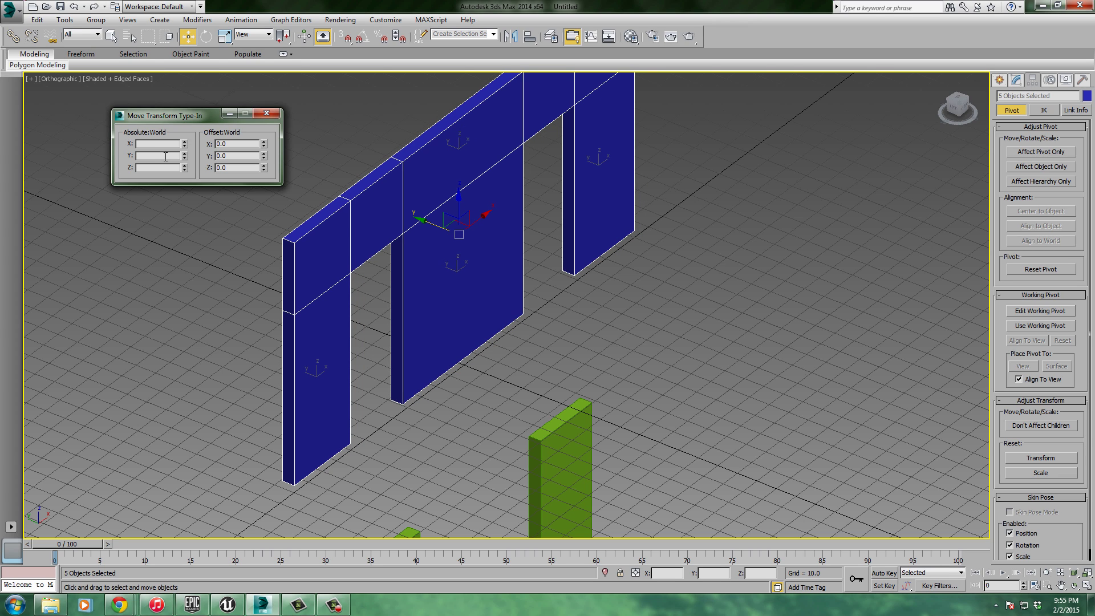
pyautogui.write('-10')
pyautogui.press('Return')
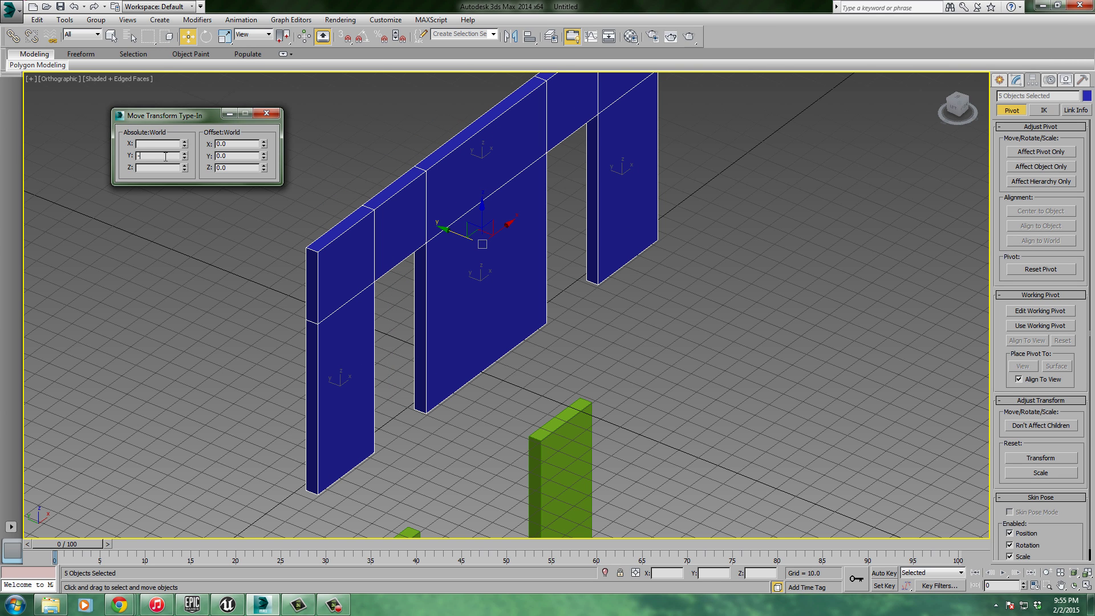
pyautogui.press('Return')
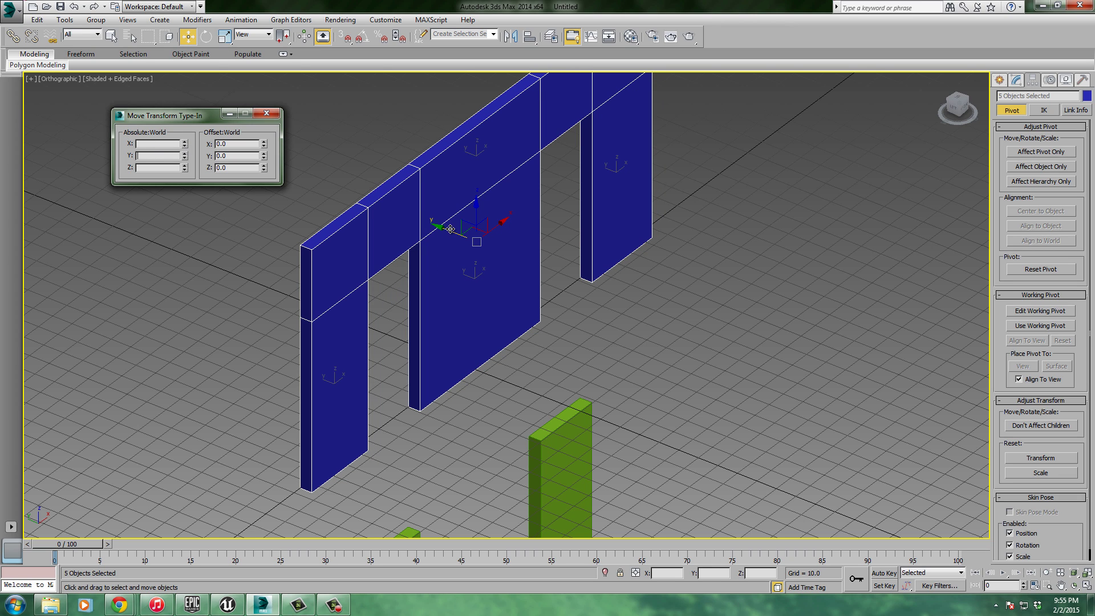
# Step: Shift the five selected wall objects slightly along the Y axis, and set their Y coordinate to 3
pyautogui.moveTo(450, 232); pyautogui.dragTo(447, 232)
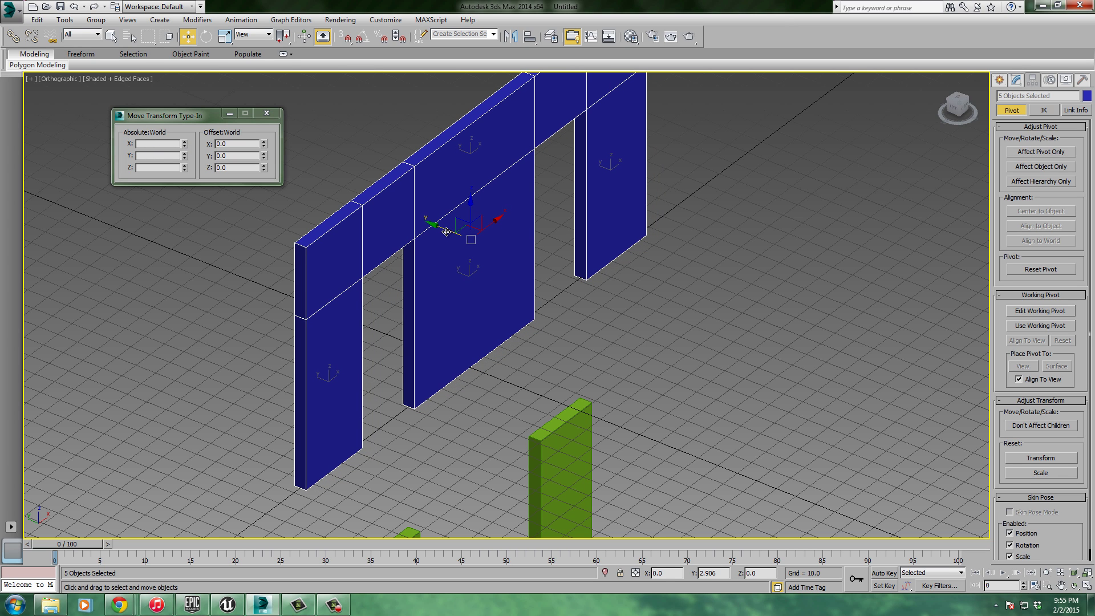
pyautogui.click(718, 573)
pyautogui.write('3')
pyautogui.press('Return')
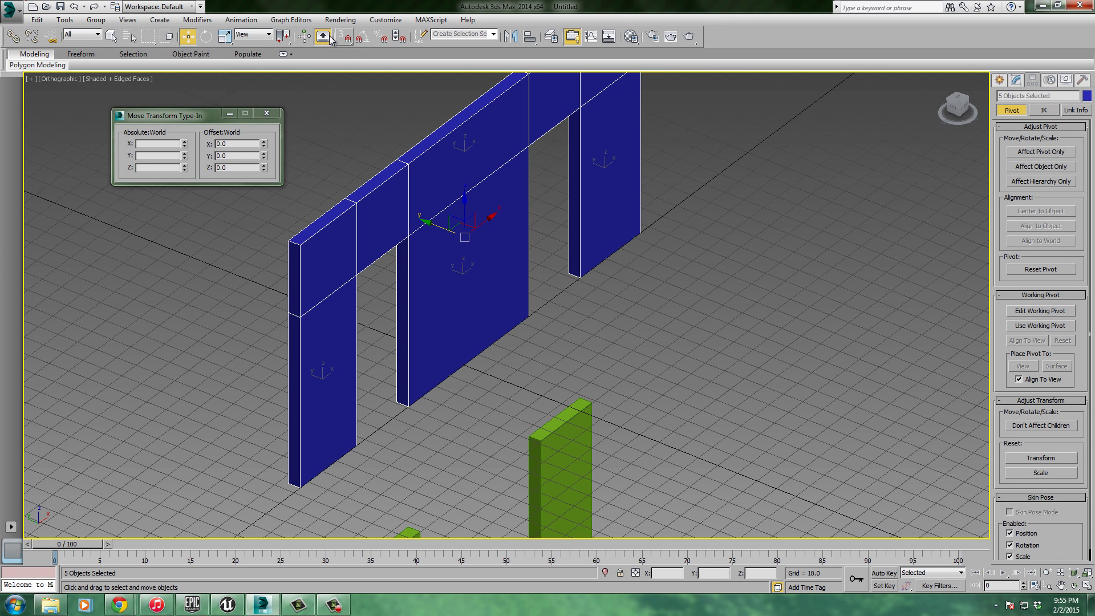
# Step: Close the numeric move entry and nudge the five selected wall objects slightly in the negative Y direction
pyautogui.click(266, 112)
pyautogui.moveTo(441, 228); pyautogui.dragTo(446, 231)
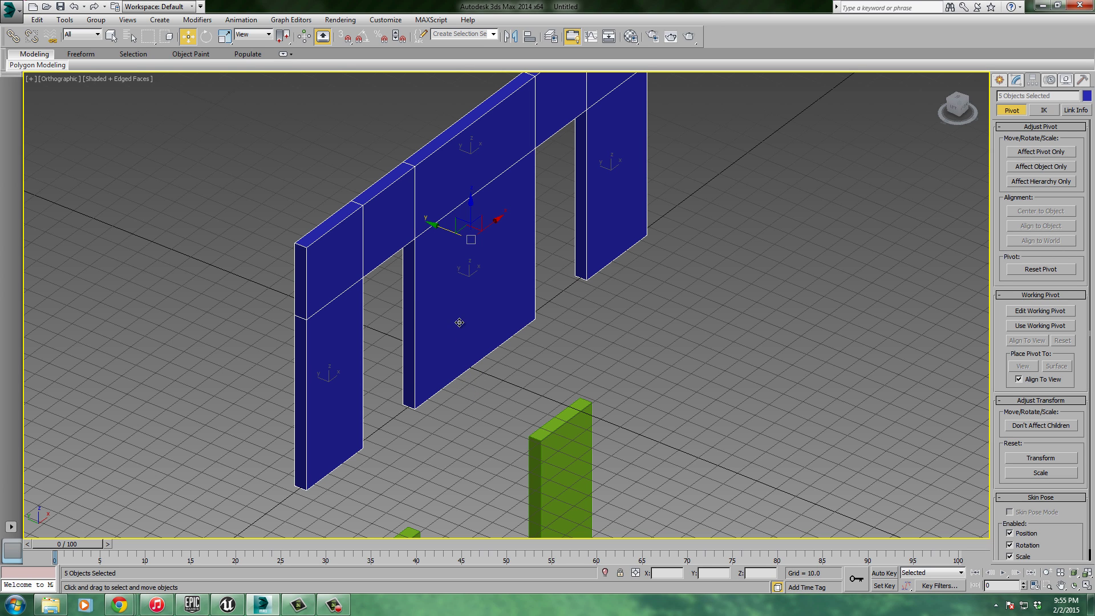
# Step: Export only the selected wall and collision objects to an FBX file named WallwDoorways in the export folder
pyautogui.click(13, 18)
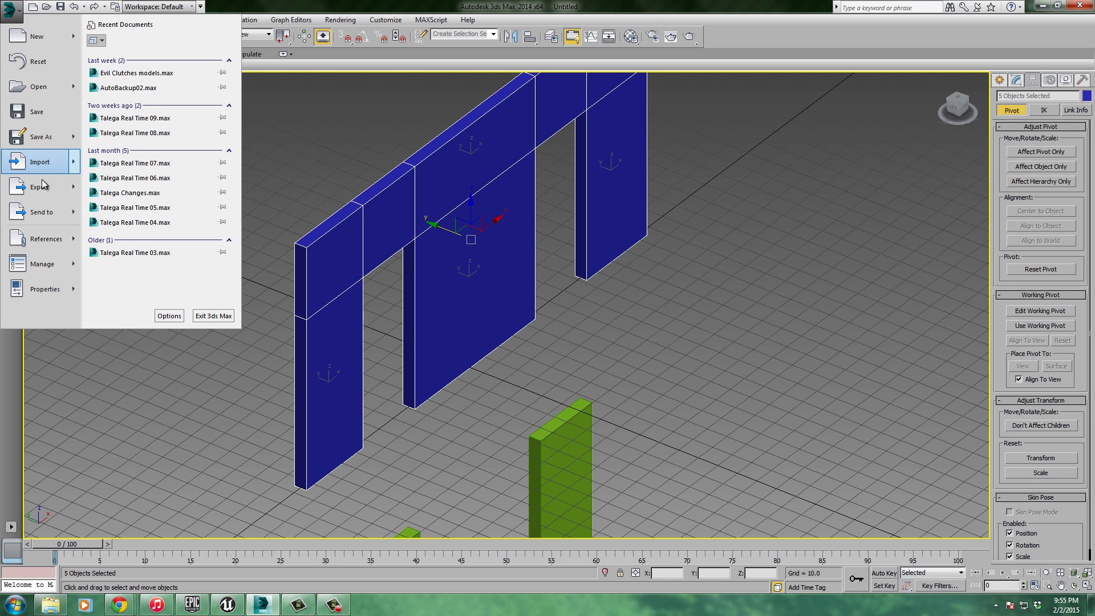
pyautogui.moveTo(54, 190)
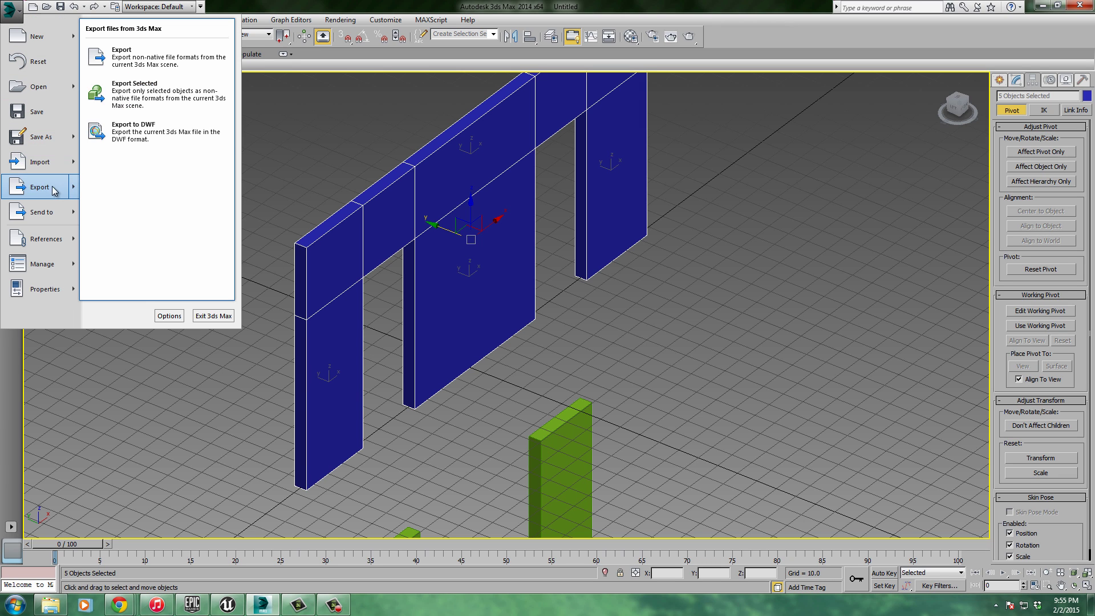
pyautogui.click(126, 99)
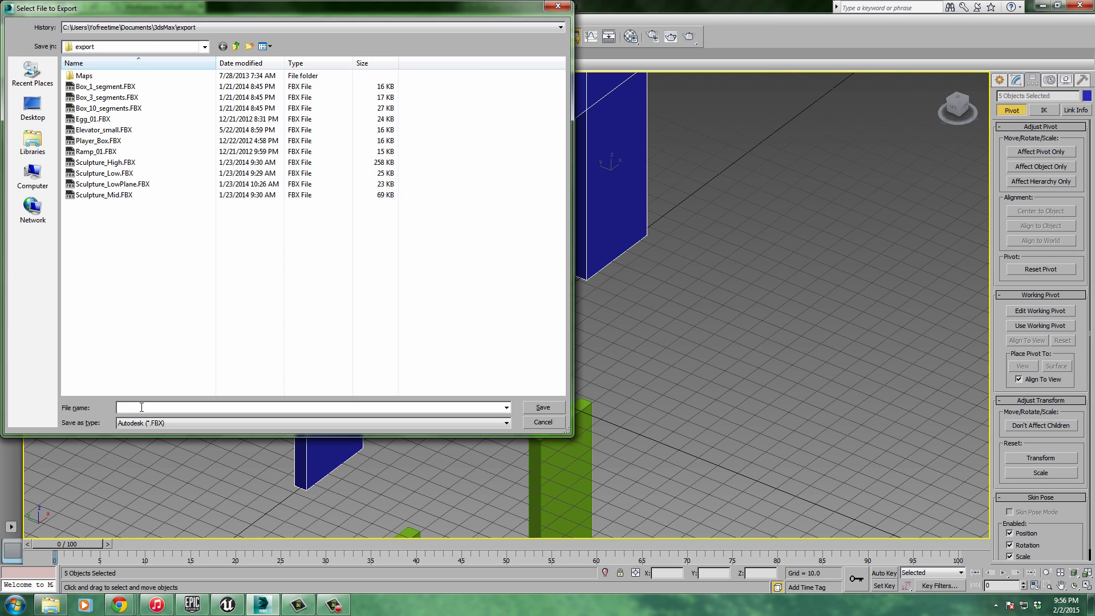
pyautogui.write('WallwDoorways')
pyautogui.click(546, 407)
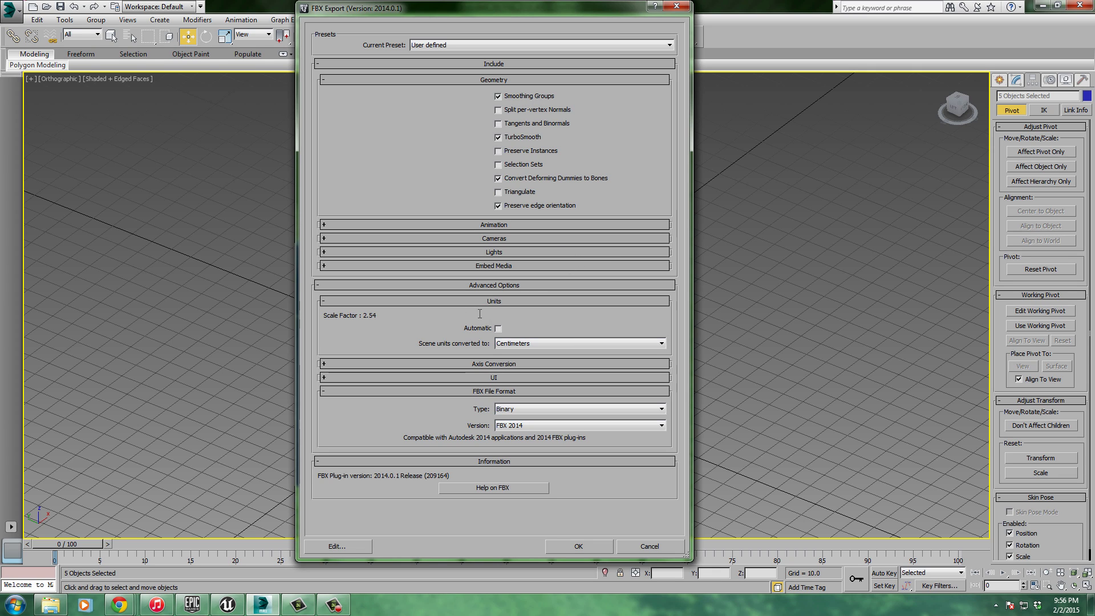
# Step: Keep automatic unit scaling off, convert the scene units to Centimeters, and complete the FBX export
pyautogui.click(500, 329)
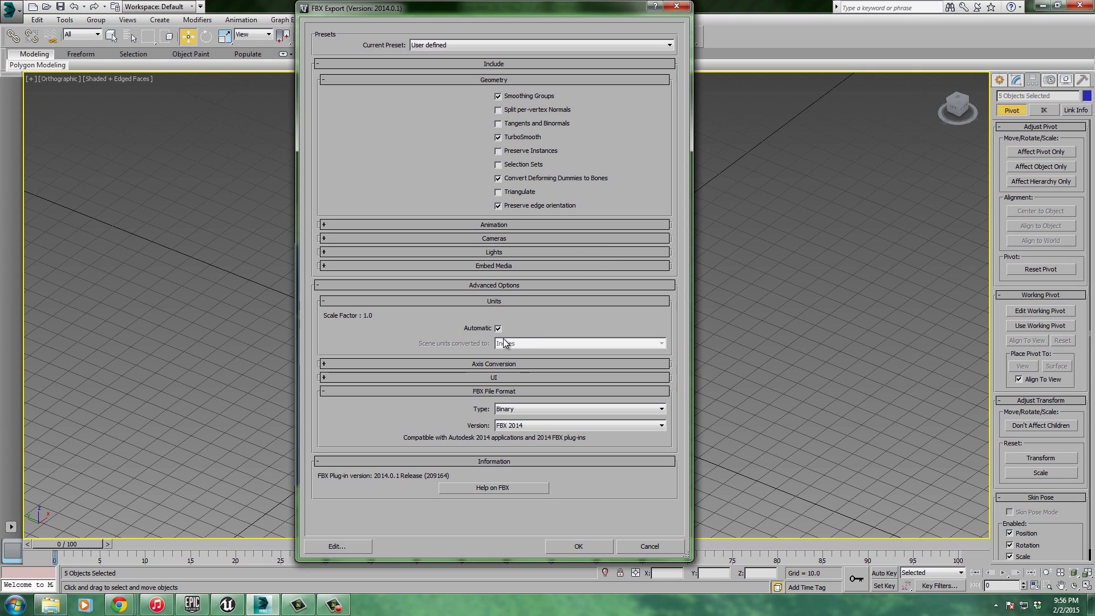
pyautogui.click(500, 329)
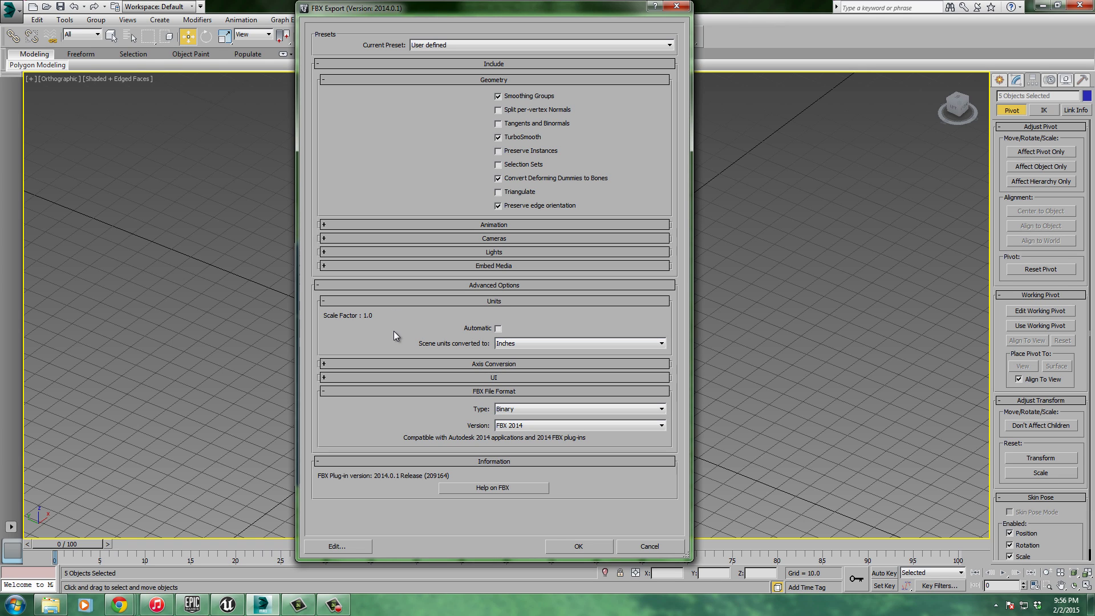
pyautogui.click(515, 344)
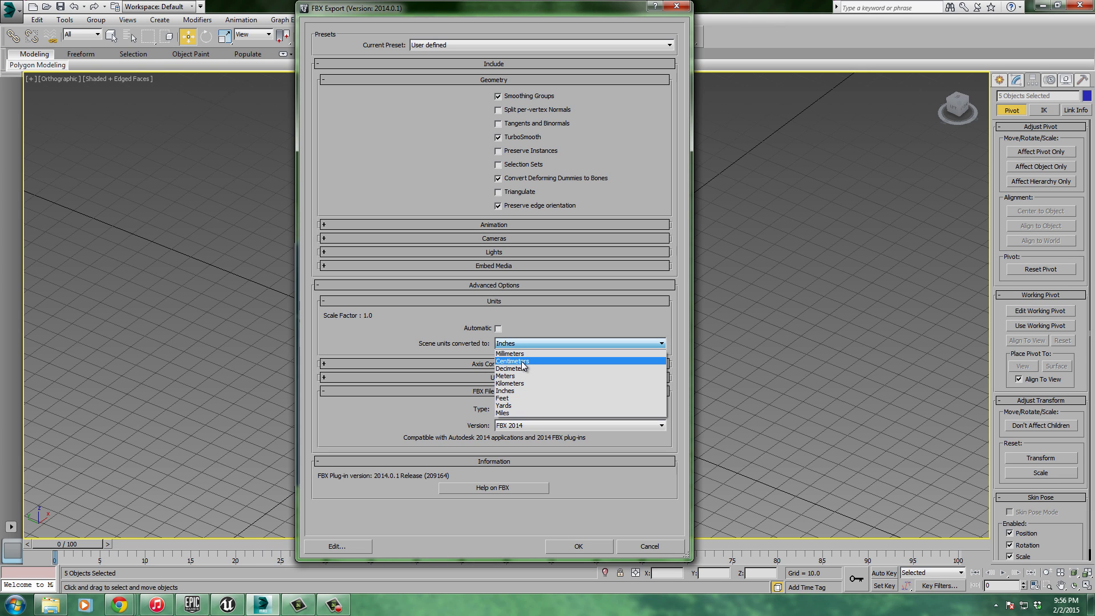
pyautogui.click(522, 362)
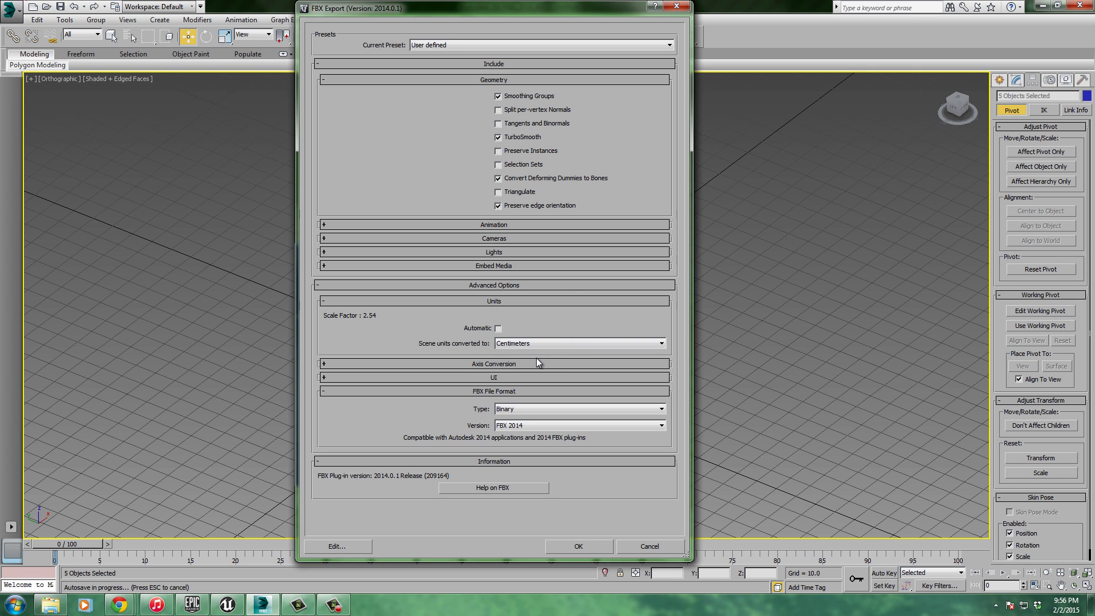
pyautogui.click(578, 546)
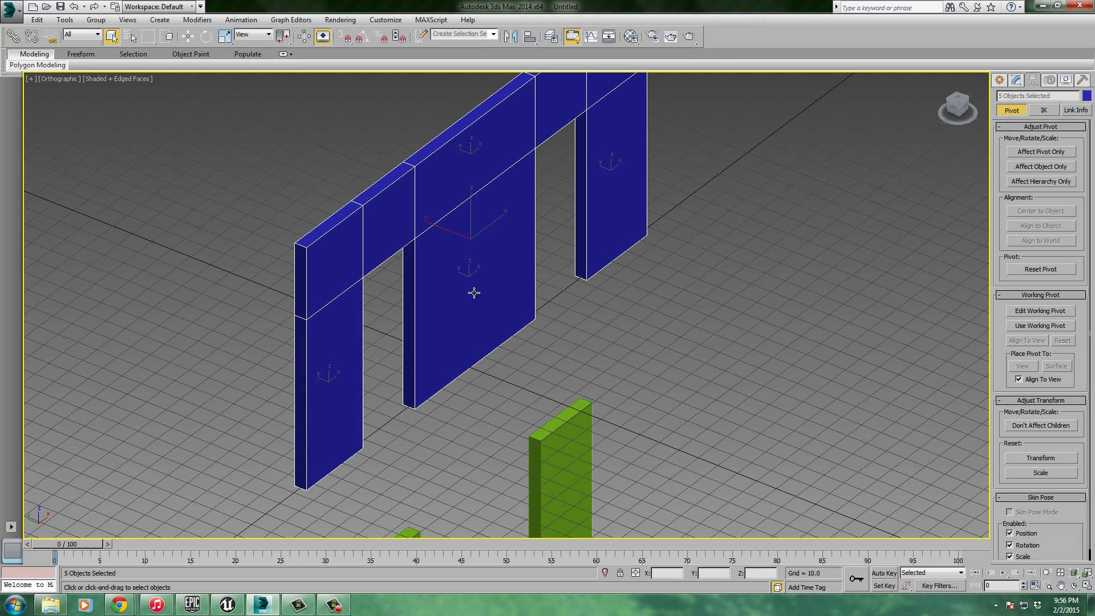
# Step: Switch from 3ds Max to the Unreal Editor project WallwDoorwayDemo
pyautogui.moveTo(489, 285); pyautogui.dragTo(508, 315, button='middle')
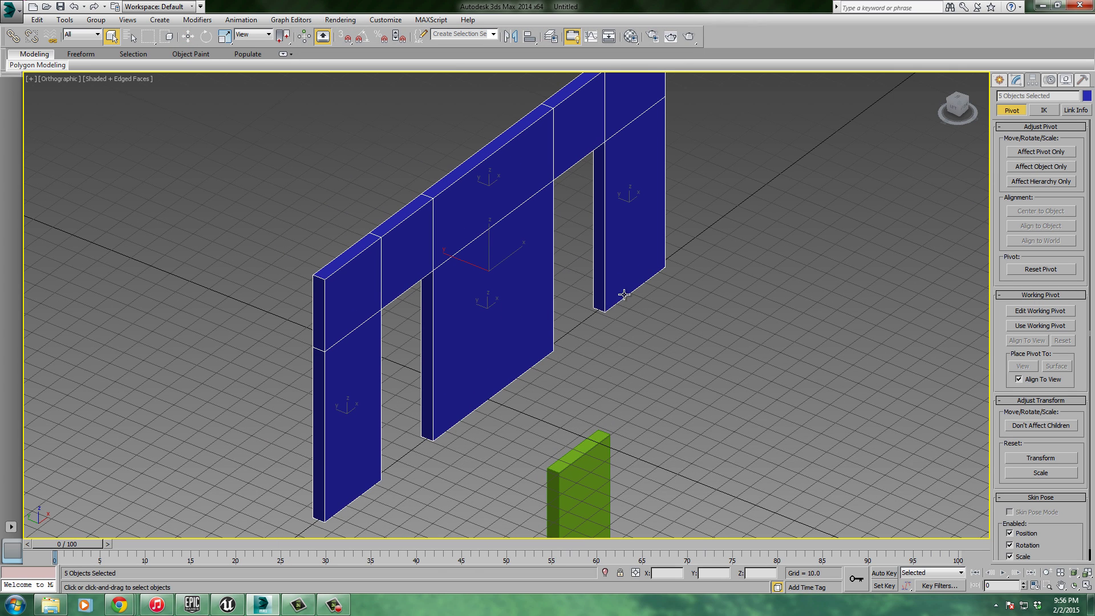
pyautogui.click(1046, 7)
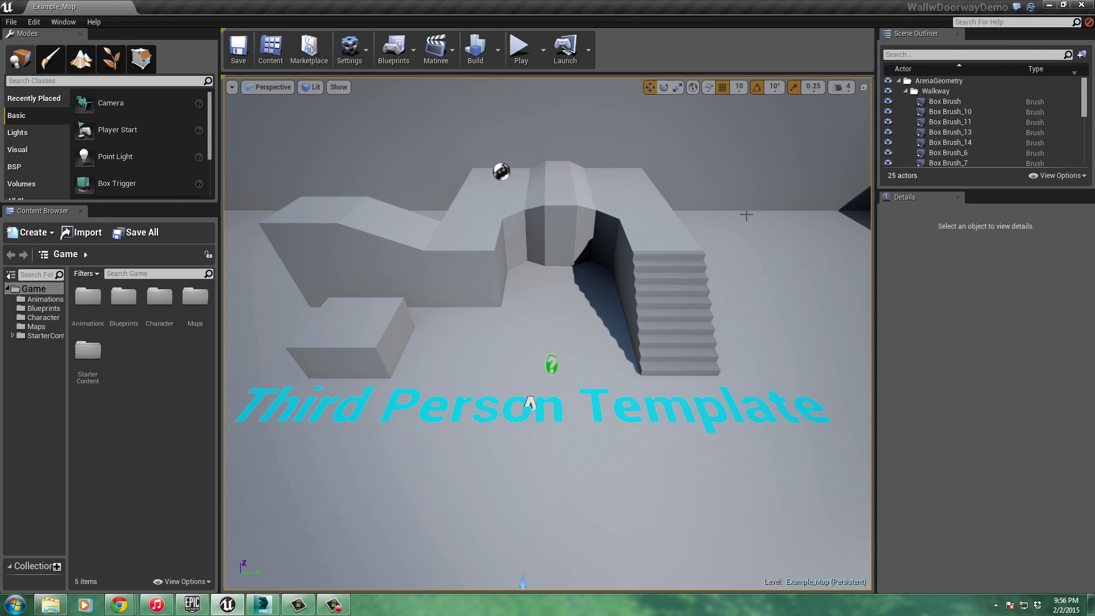